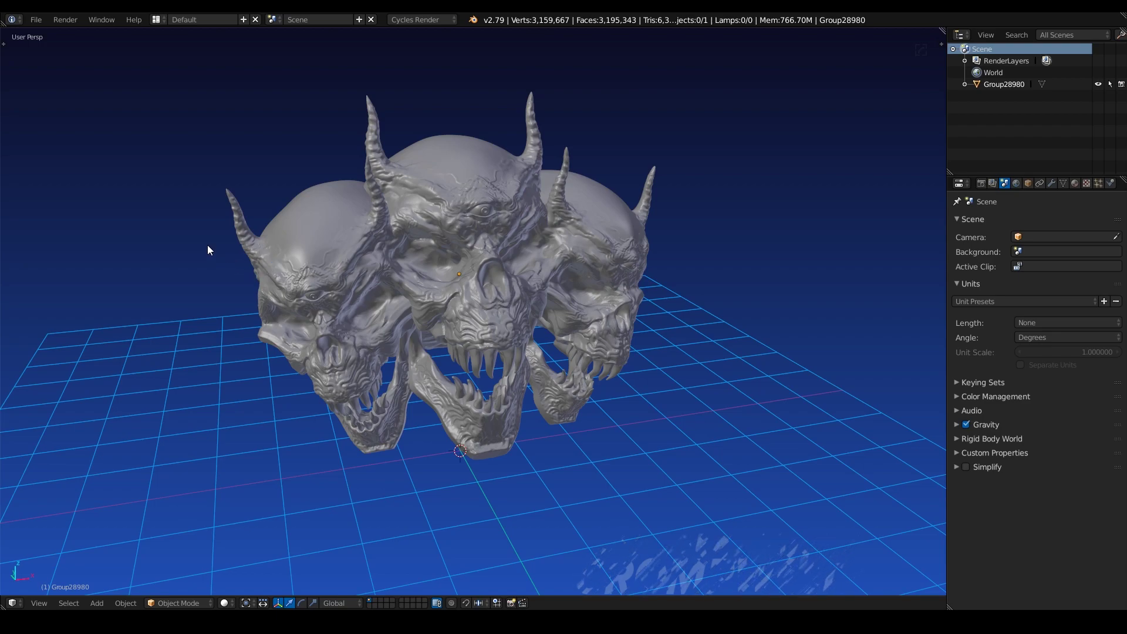
- Search the Preferences add-ons list for 'bsurfaces', then close the Preferences window
{"action": "middle_click_drag", "start_coordinate": [206, 245], "coordinate": [411, 166]}
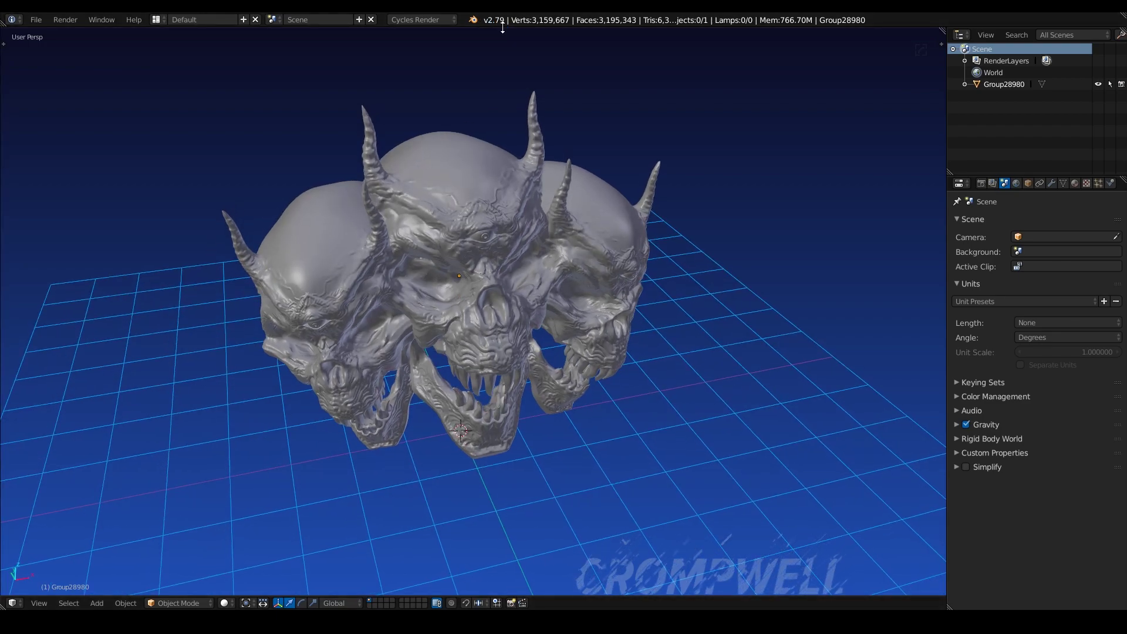
{"action": "middle_click_drag", "start_coordinate": [414, 155], "coordinate": [404, 151]}
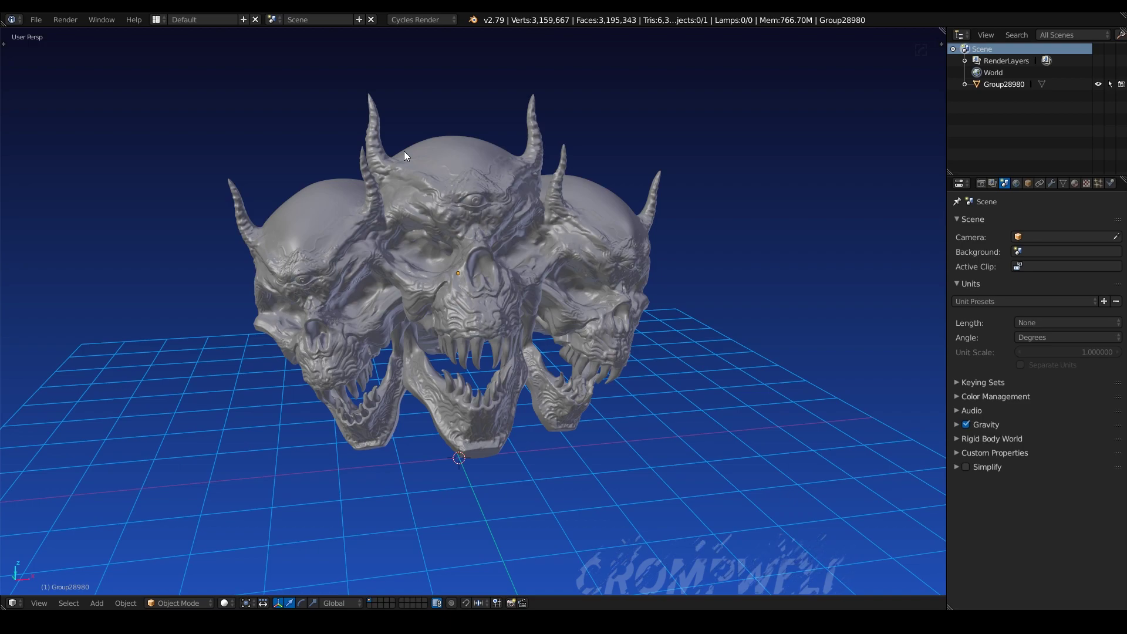
{"action": "middle_click", "coordinate": [405, 152]}
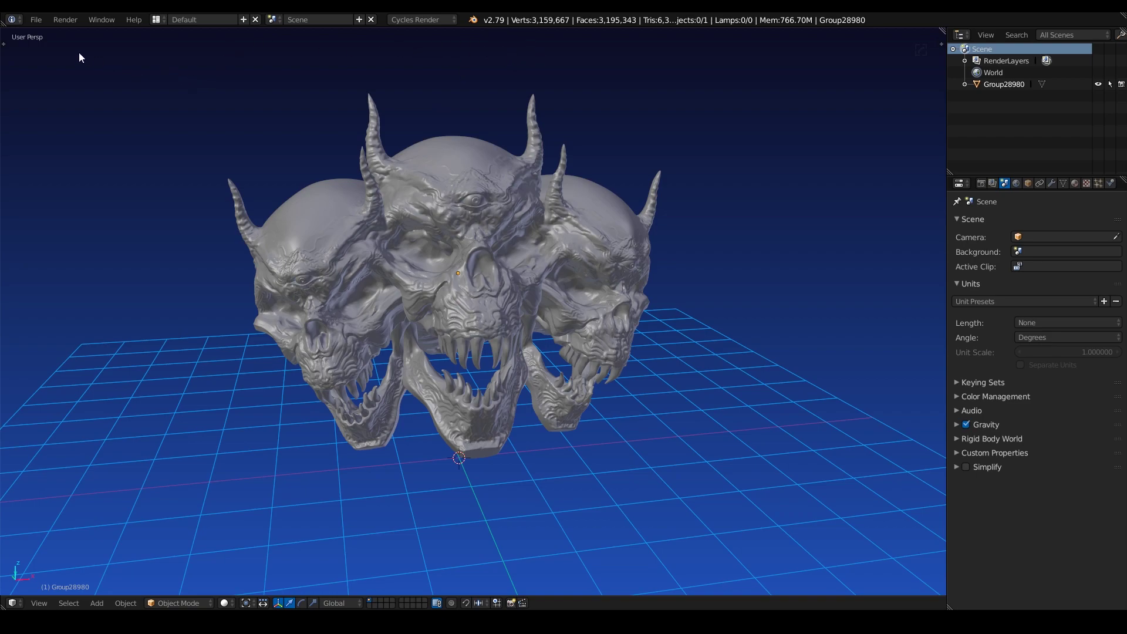
{"action": "left_click", "coordinate": [36, 20]}
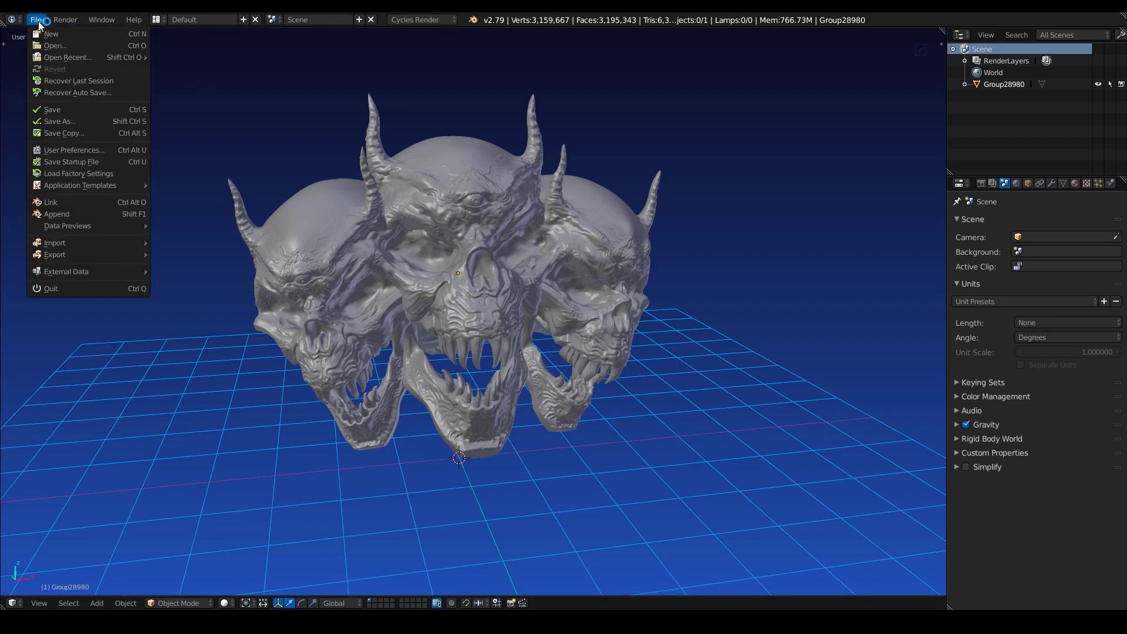
{"action": "left_click", "coordinate": [73, 150]}
{"action": "left_click_drag", "start_coordinate": [210, 15], "coordinate": [337, 151]}
{"action": "left_click", "coordinate": [180, 182]}
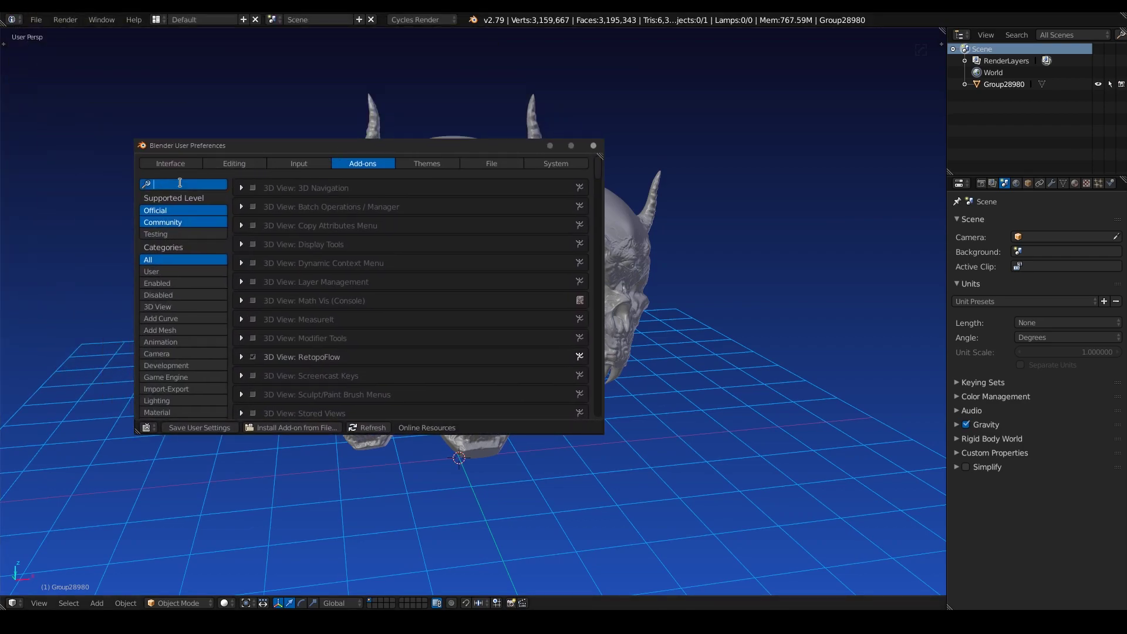
{"action": "type", "text": "bsurfaces"}
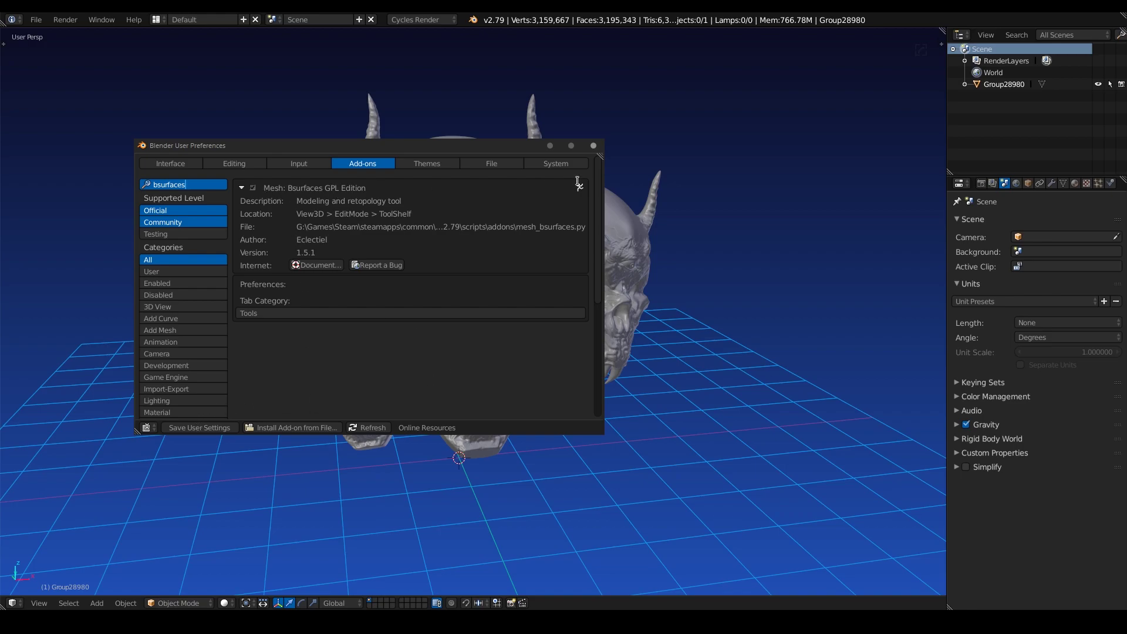
{"action": "left_click", "coordinate": [594, 146]}
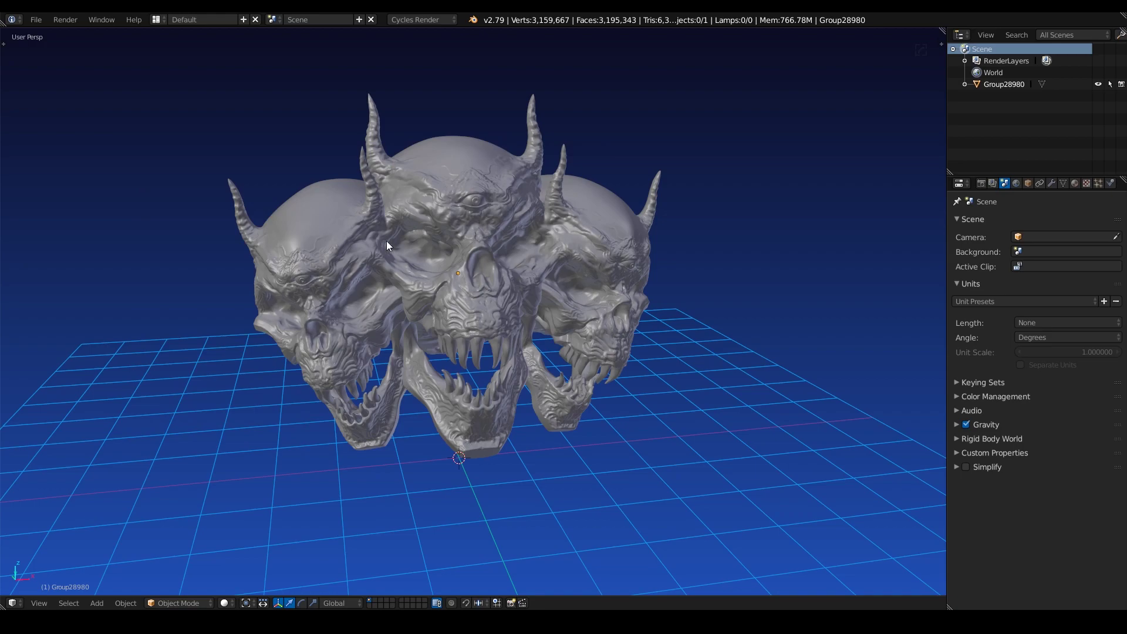
- Rename the Group28980 object to 'skull_ref' in the Outliner
{"action": "middle_click_drag", "start_coordinate": [396, 190], "coordinate": [455, 241]}
{"action": "double_click", "coordinate": [997, 84]}
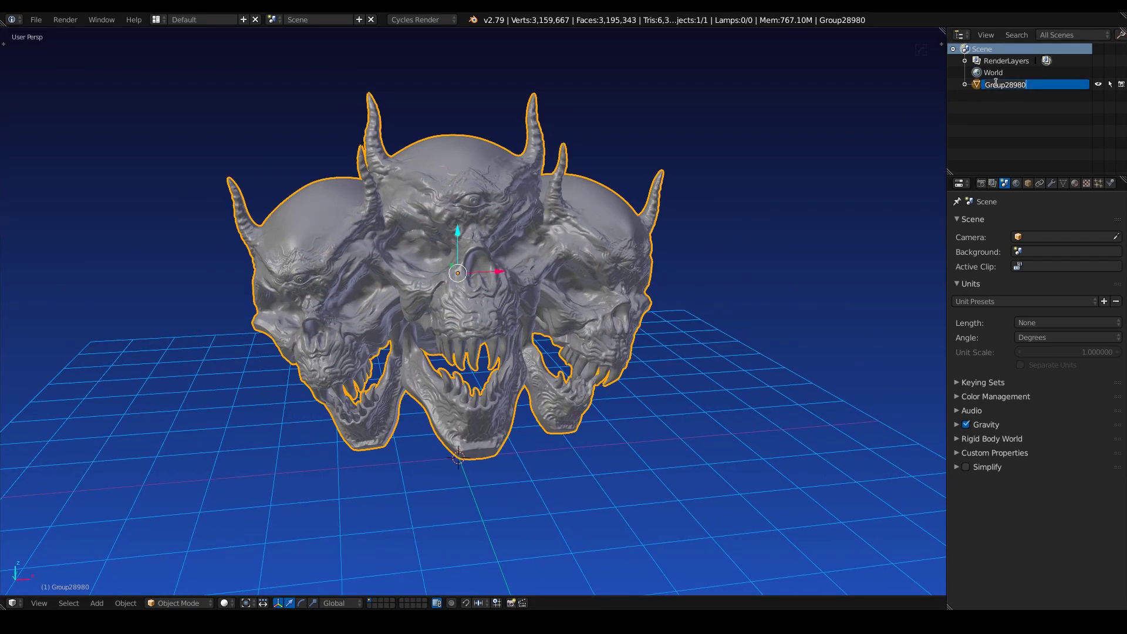
{"action": "type", "text": "skull_ref"}
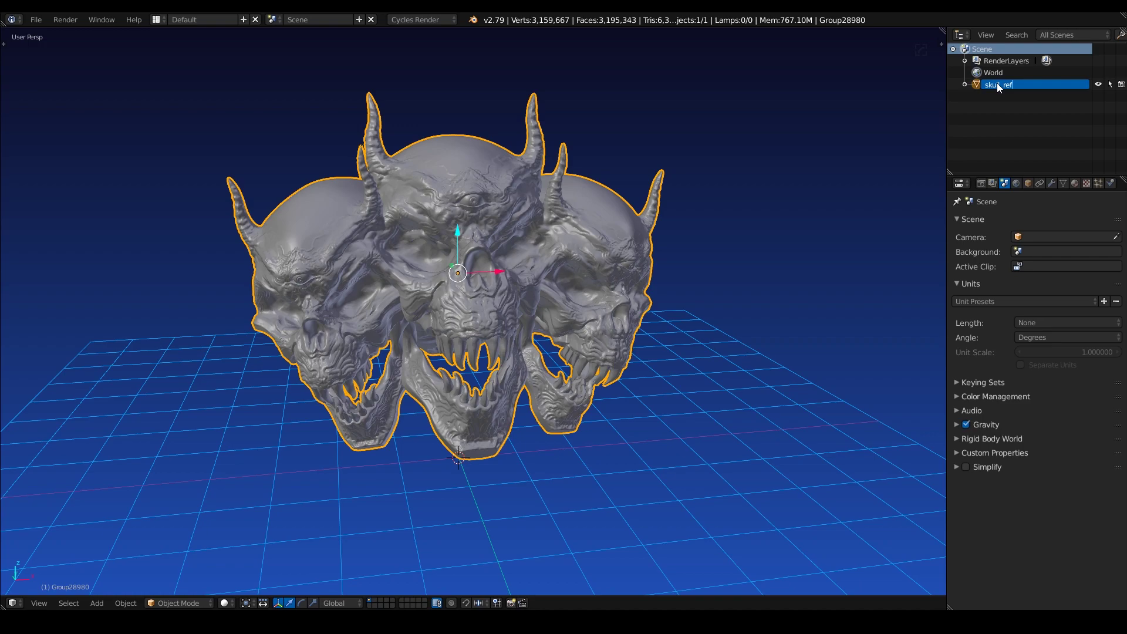
{"action": "key", "text": "Return"}
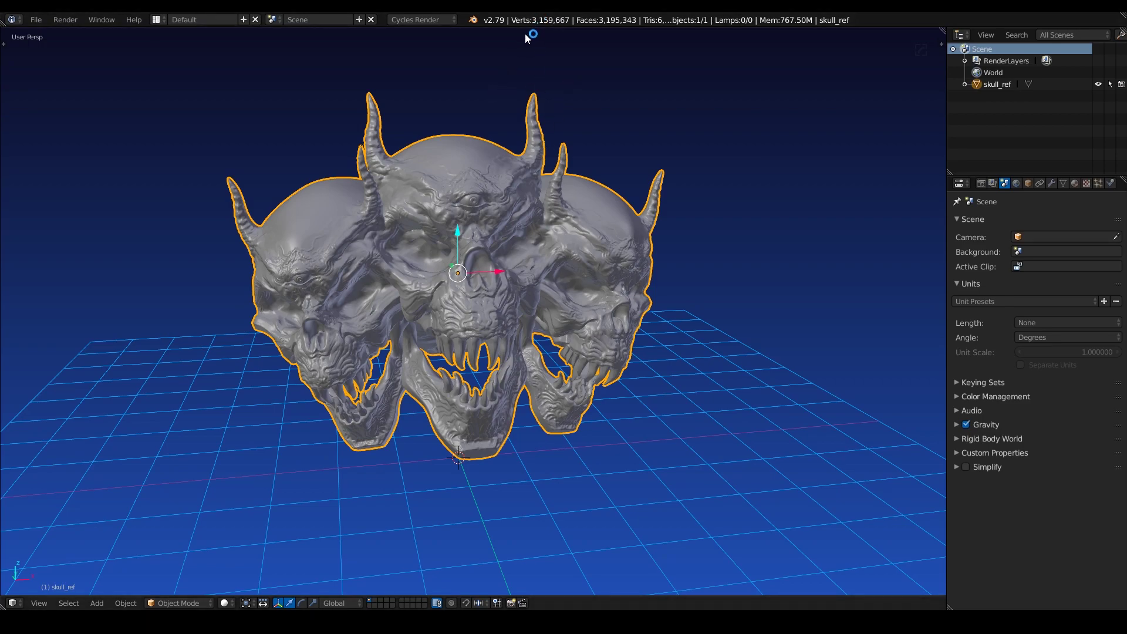
{"action": "middle_click_drag", "start_coordinate": [476, 182], "coordinate": [428, 145]}
{"action": "scroll", "coordinate": [461, 198], "scroll_direction": "up", "scroll_amount": 4}
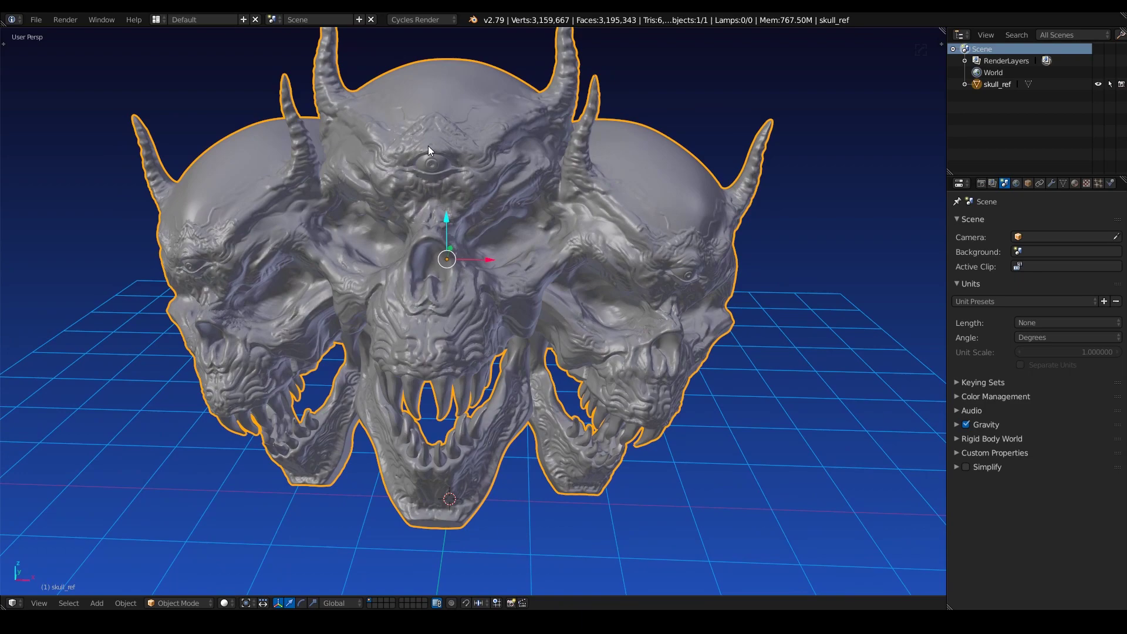
{"action": "scroll", "coordinate": [428, 145], "scroll_direction": "down", "scroll_amount": 3}
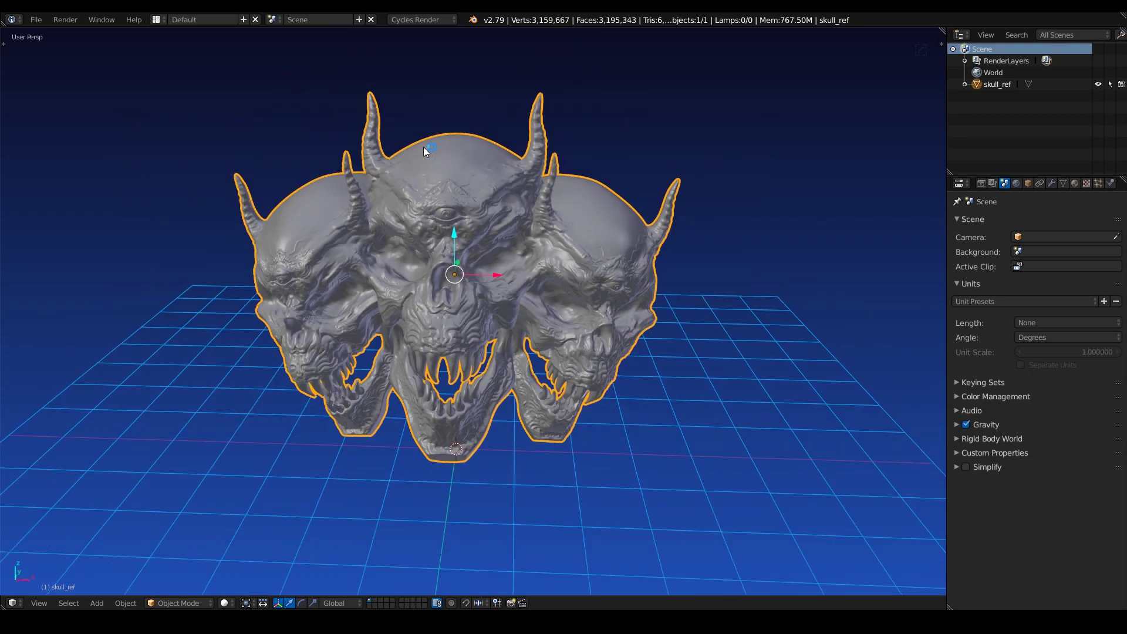
{"action": "left_click", "coordinate": [1051, 184]}
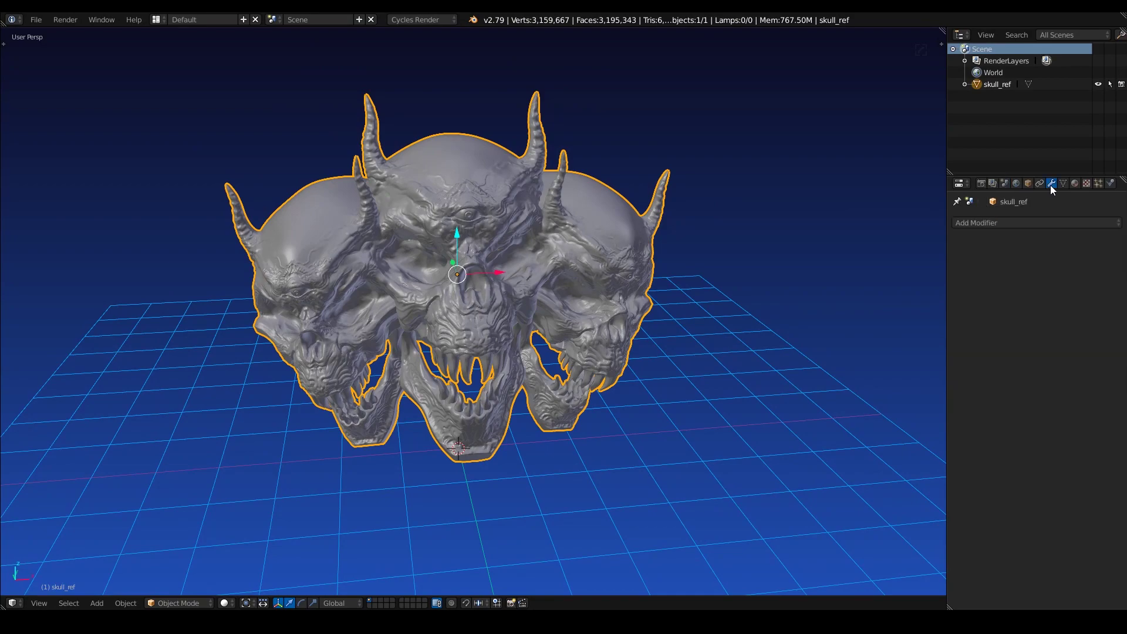
{"action": "left_click", "coordinate": [1017, 222]}
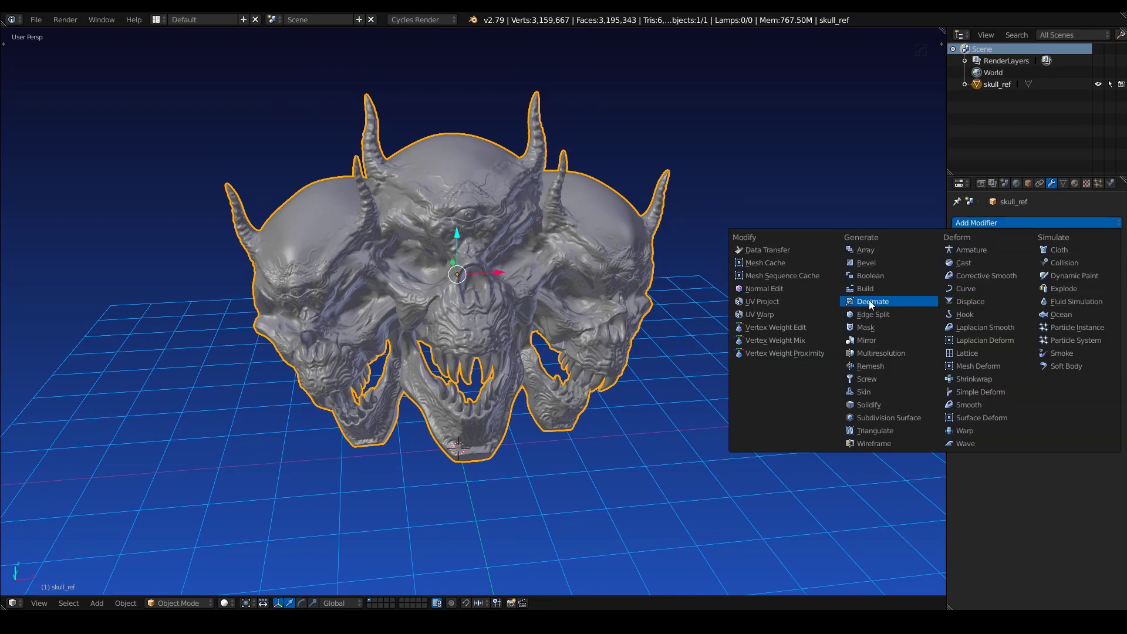
{"action": "middle_click_drag", "start_coordinate": [704, 195], "coordinate": [605, 225]}
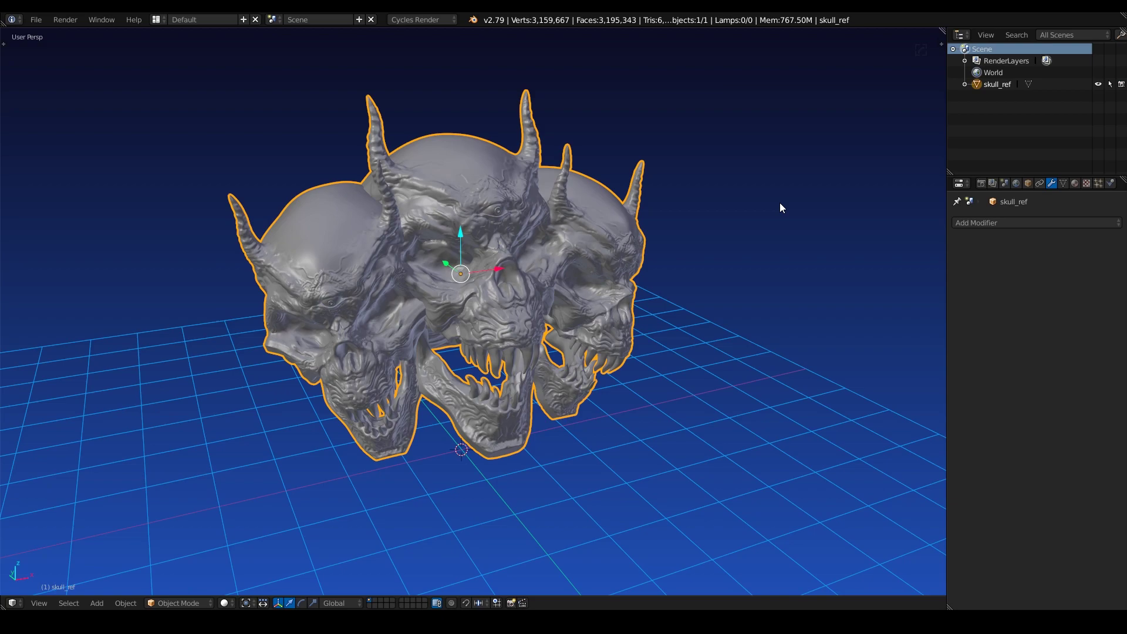
{"action": "middle_click_drag", "start_coordinate": [592, 206], "coordinate": [574, 230]}
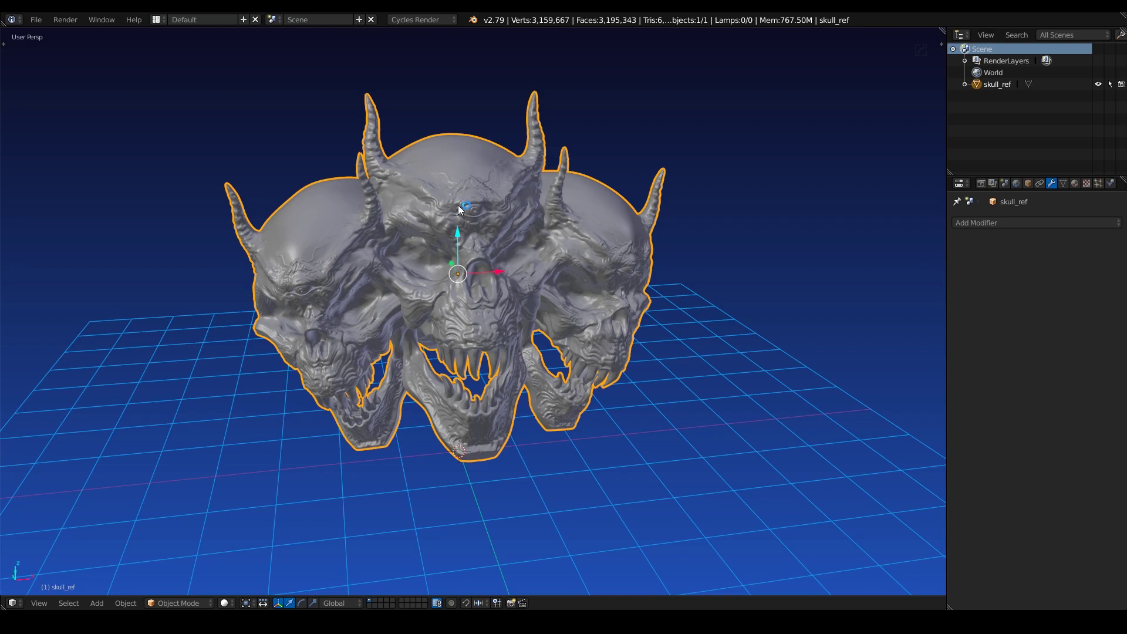
{"action": "middle_click_drag", "start_coordinate": [457, 206], "coordinate": [485, 217]}
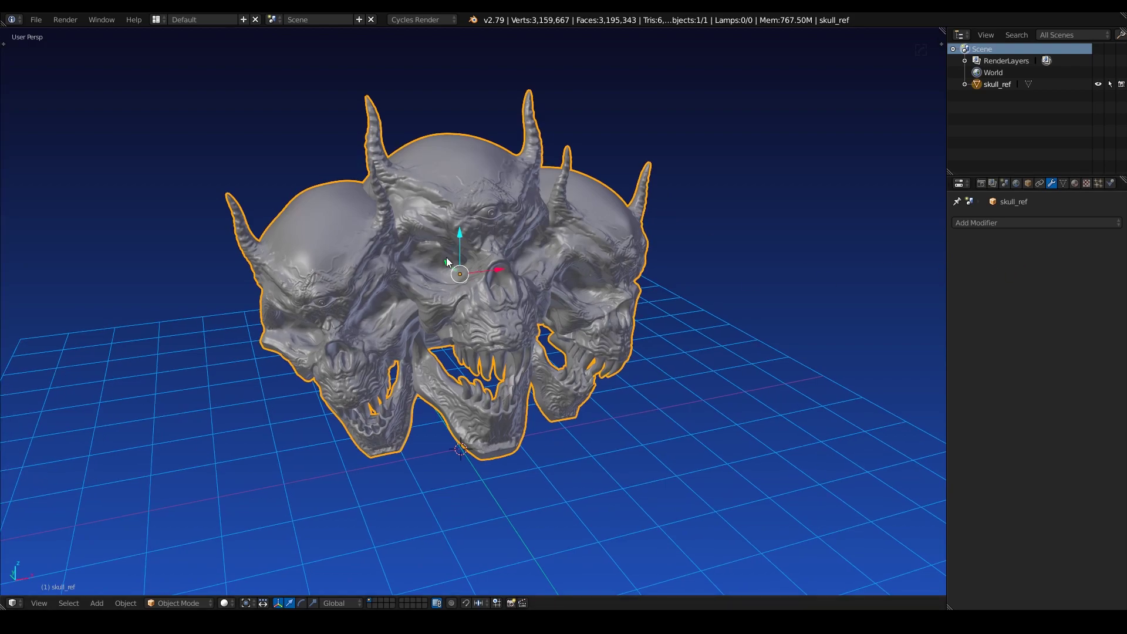
{"action": "middle_click_drag", "start_coordinate": [541, 245], "coordinate": [344, 241]}
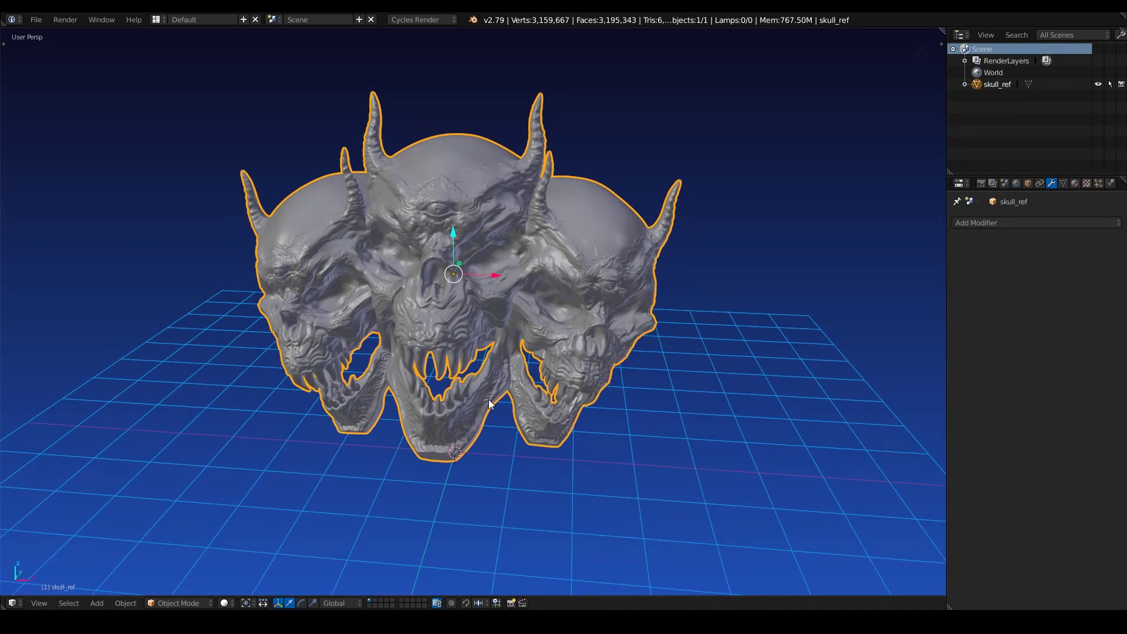
{"action": "mouse_move", "coordinate": [597, 243]}
{"action": "middle_mouse_down"}
{"action": "mouse_move", "coordinate": [565, 244]}
{"action": "mouse_move", "coordinate": [605, 243]}
{"action": "middle_mouse_up"}
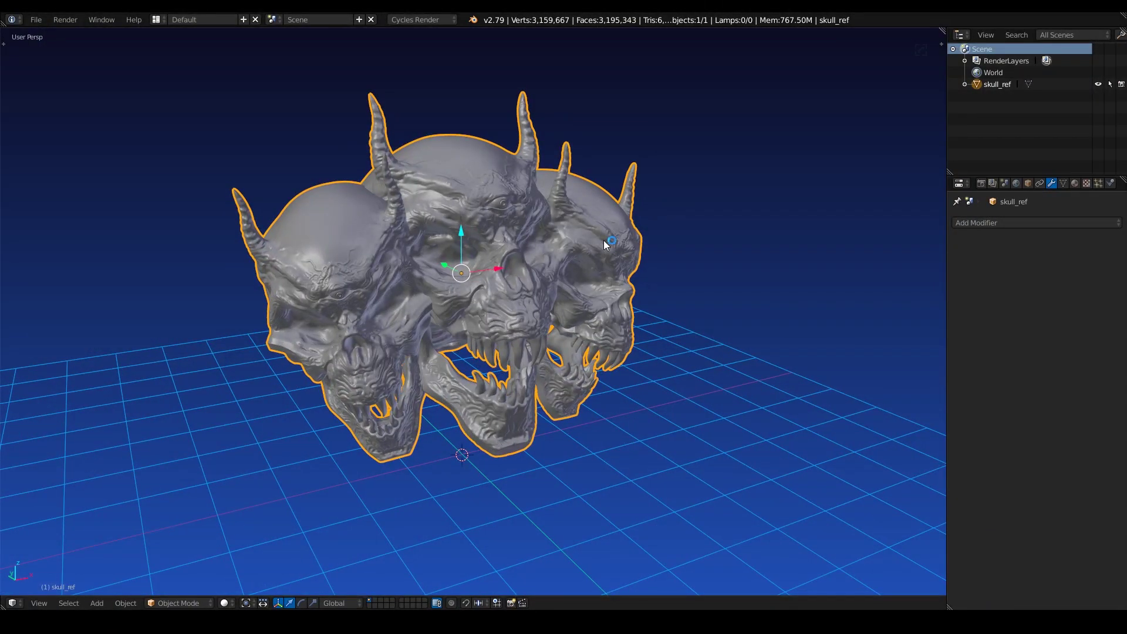
{"action": "middle_click_drag", "start_coordinate": [613, 248], "coordinate": [614, 271]}
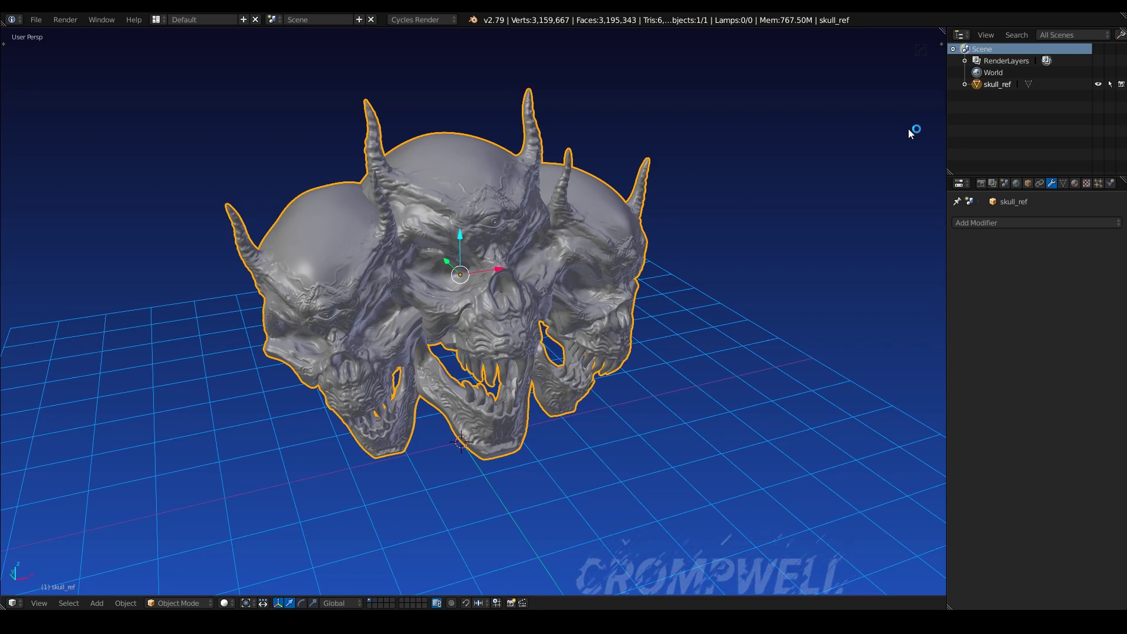
- Add a plane and delete all its vertices in Edit Mode, leaving an empty mesh
{"action": "key", "text": "shift+a"}
{"action": "mouse_move", "coordinate": [730, 173]}
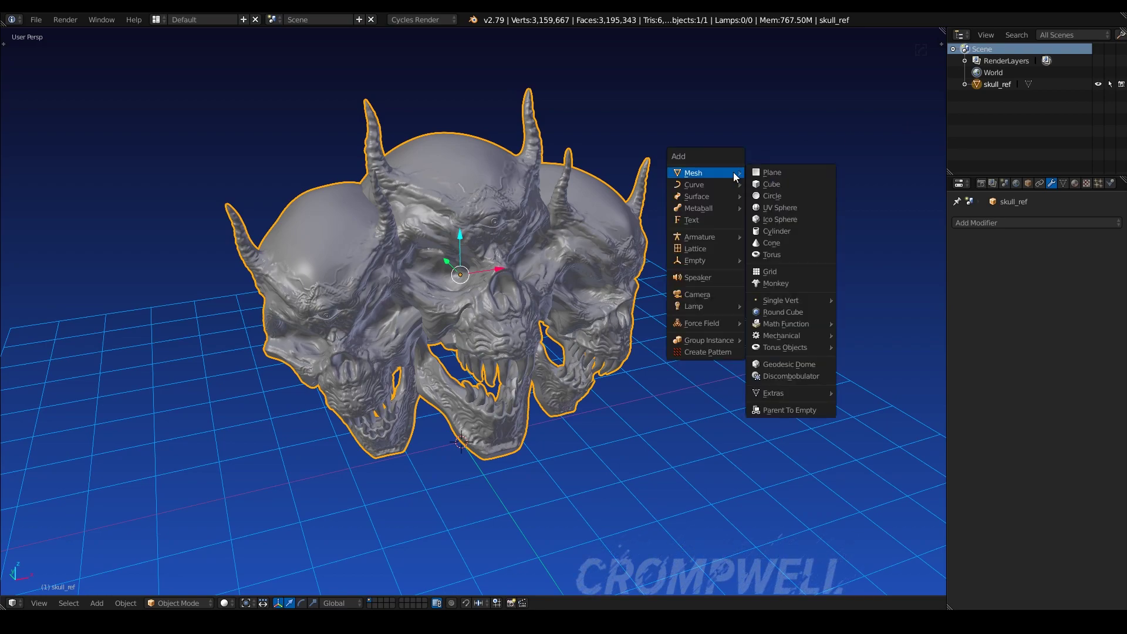
{"action": "left_click", "coordinate": [773, 173]}
{"action": "middle_click_drag", "start_coordinate": [538, 209], "coordinate": [562, 206]}
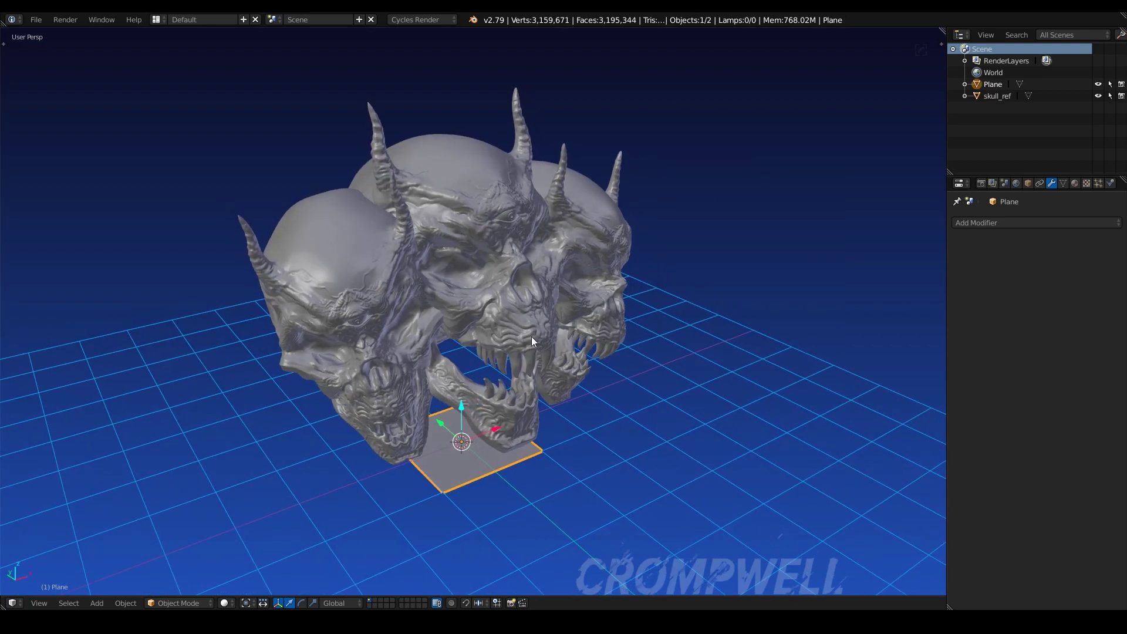
{"action": "middle_click_drag", "start_coordinate": [526, 418], "coordinate": [467, 412]}
{"action": "scroll", "coordinate": [427, 337], "scroll_direction": "up", "scroll_amount": 5}
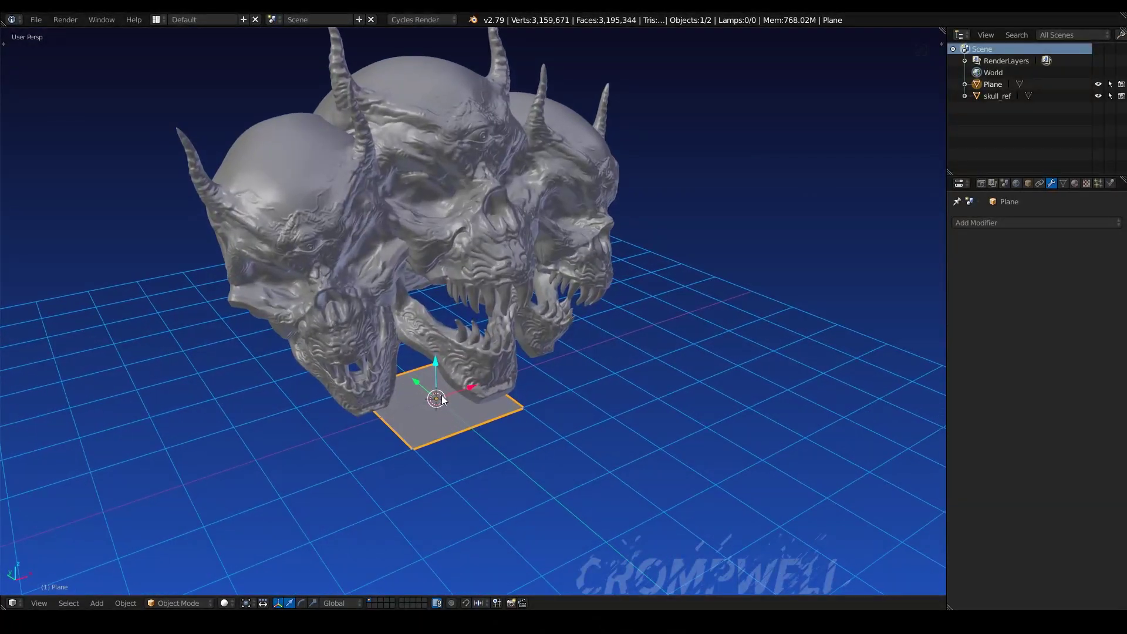
{"action": "middle_click_drag", "start_coordinate": [429, 343], "coordinate": [431, 304], "text": "shift"}
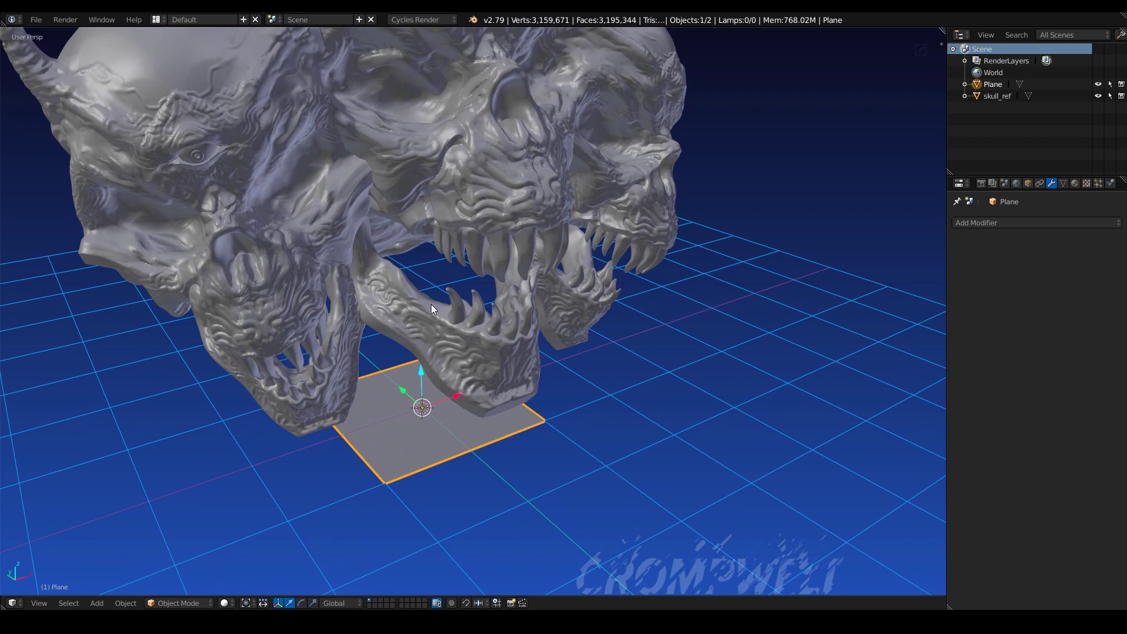
{"action": "key", "text": "Tab"}
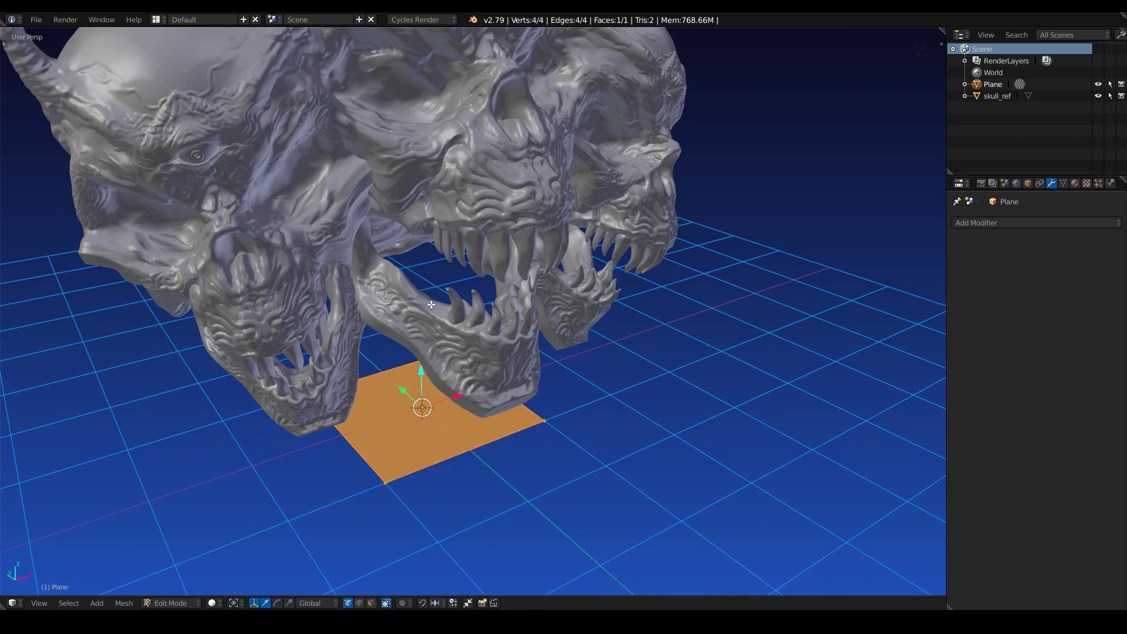
{"action": "key", "text": "x"}
{"action": "left_click", "coordinate": [432, 305]}
{"action": "key", "text": "Tab"}
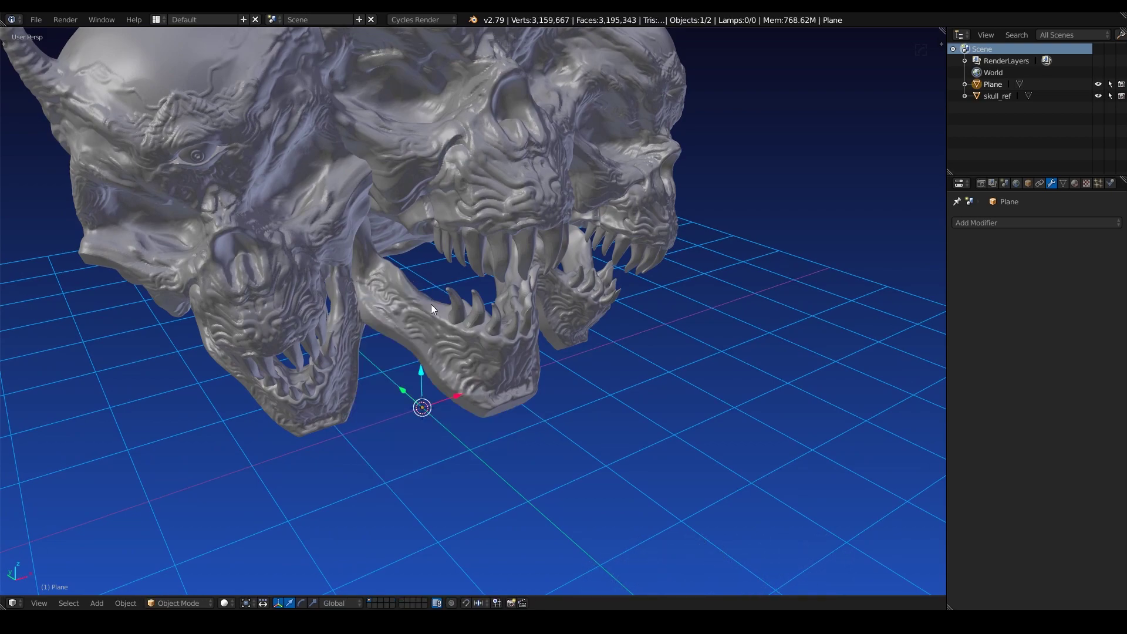
- Rename the Plane object to 'retopo'
{"action": "double_click", "coordinate": [992, 84]}
{"action": "type", "text": "retopo"}
{"action": "key", "text": "Return"}
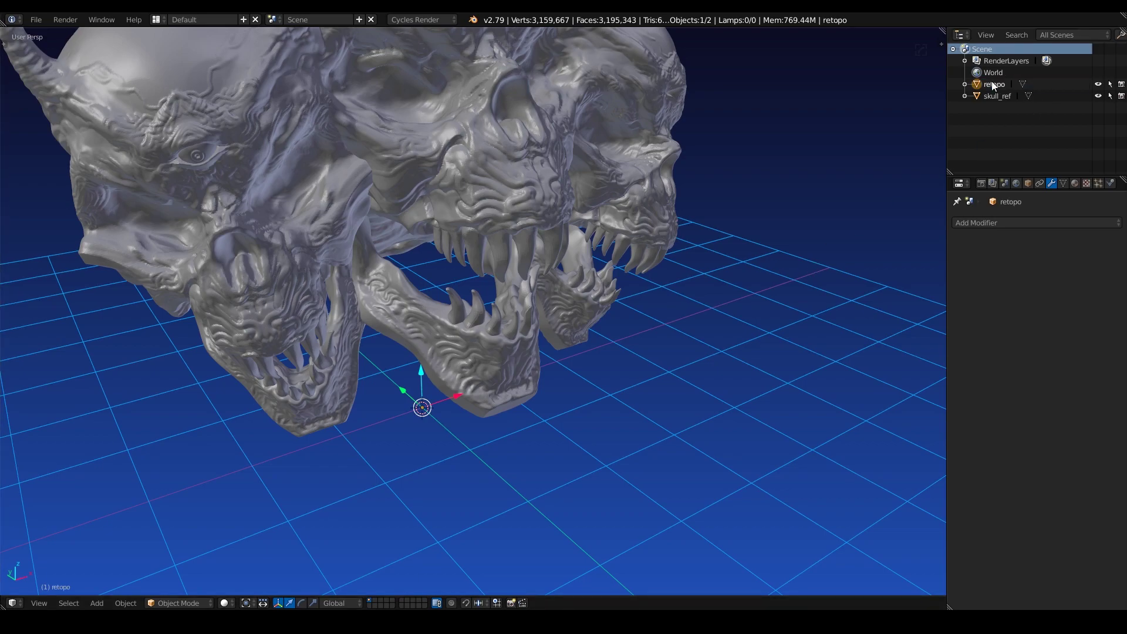
{"action": "scroll", "coordinate": [668, 195], "scroll_direction": "down", "scroll_amount": 5}
{"action": "middle_click_drag", "start_coordinate": [668, 195], "coordinate": [618, 220]}
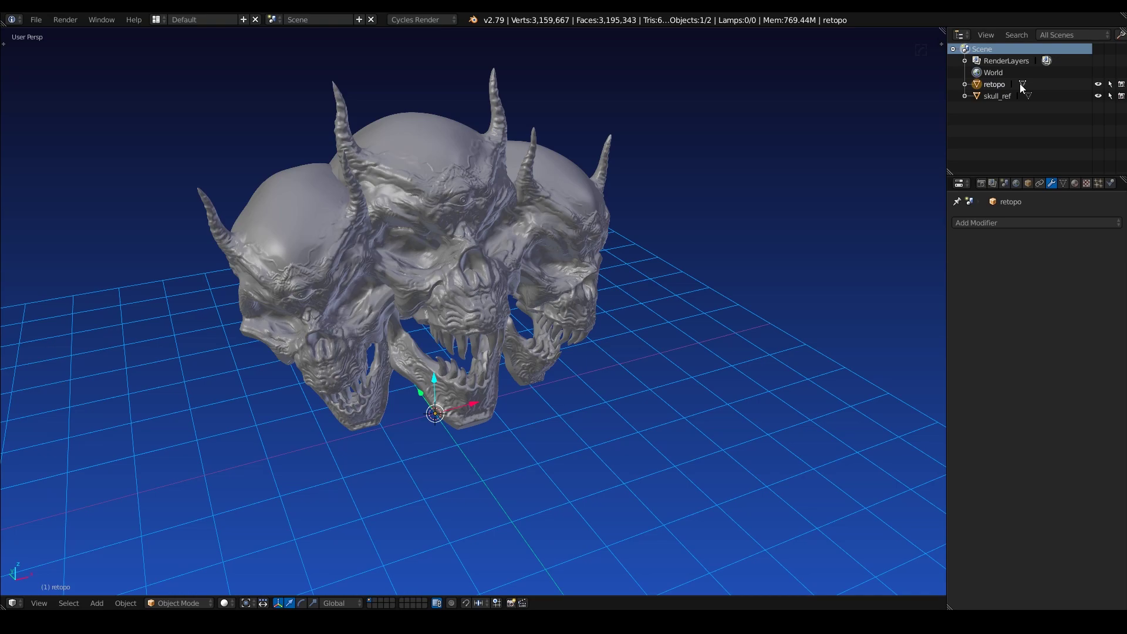
- Give retopo a Shrinkwrap modifier targeting skull_ref, with Keep Above Surface and on-cage display
{"action": "left_click", "coordinate": [993, 84]}
{"action": "left_click", "coordinate": [1004, 223]}
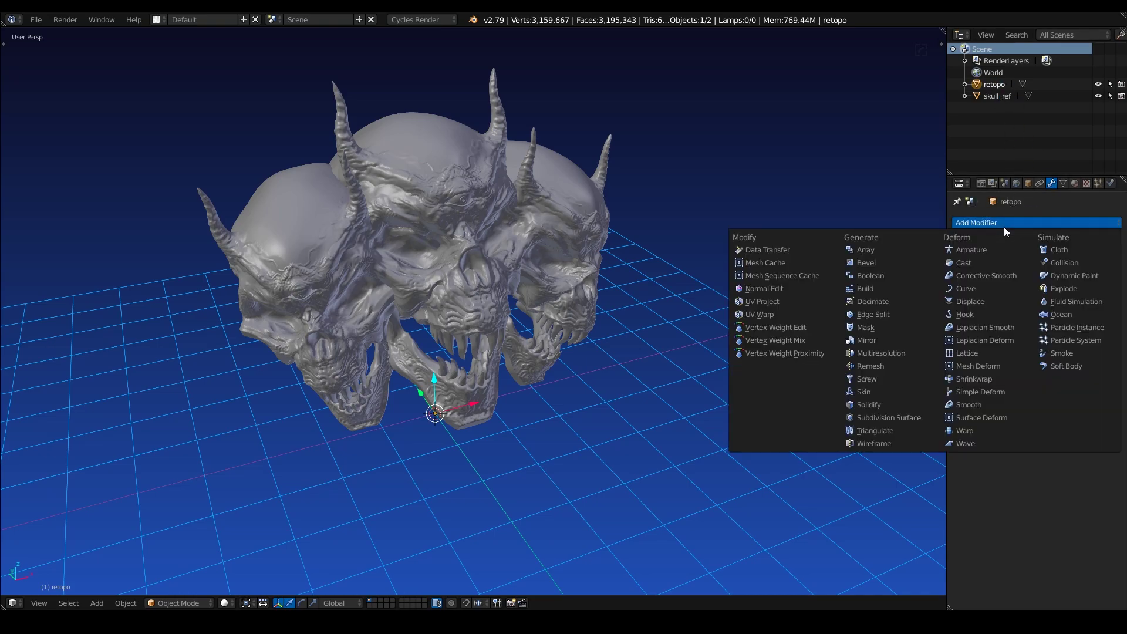
{"action": "left_click", "coordinate": [992, 380]}
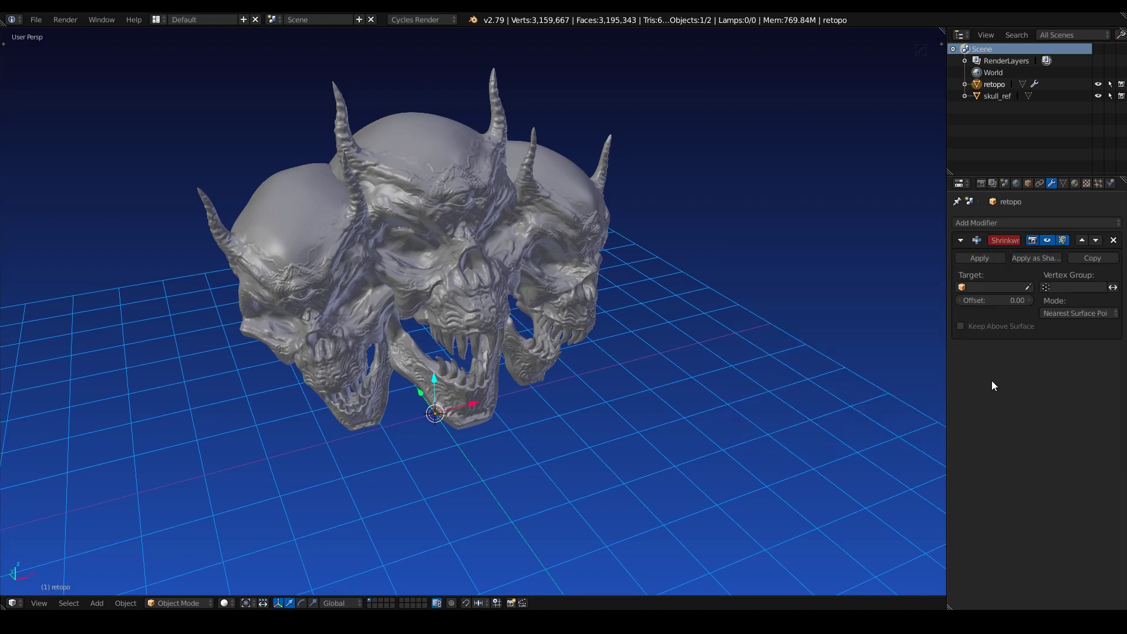
{"action": "left_click", "coordinate": [972, 287]}
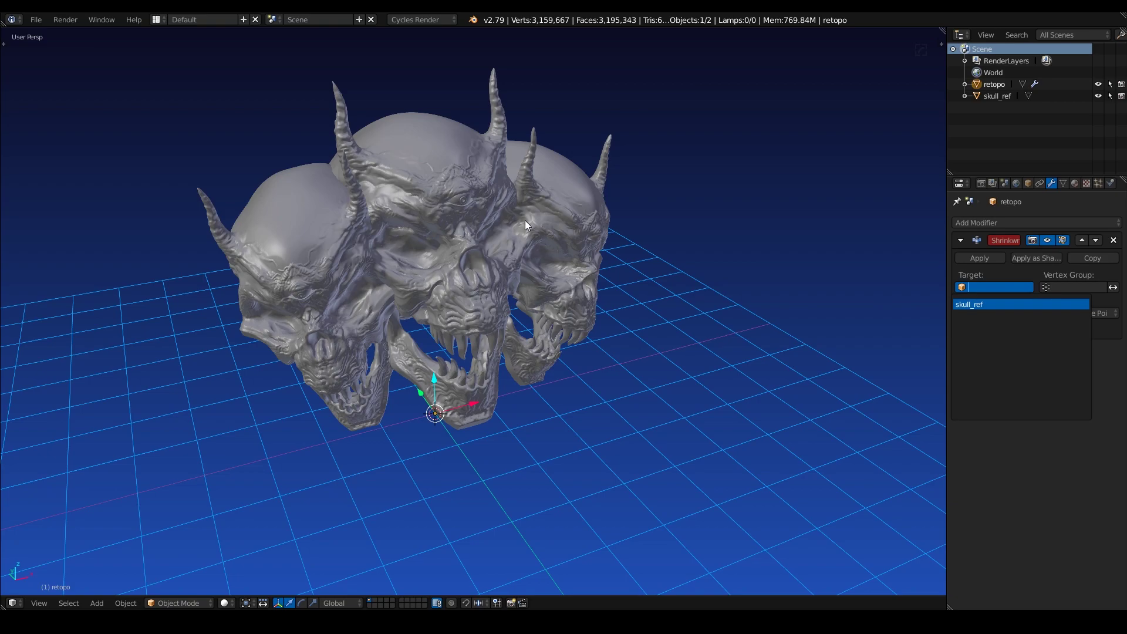
{"action": "left_click", "coordinate": [1010, 303]}
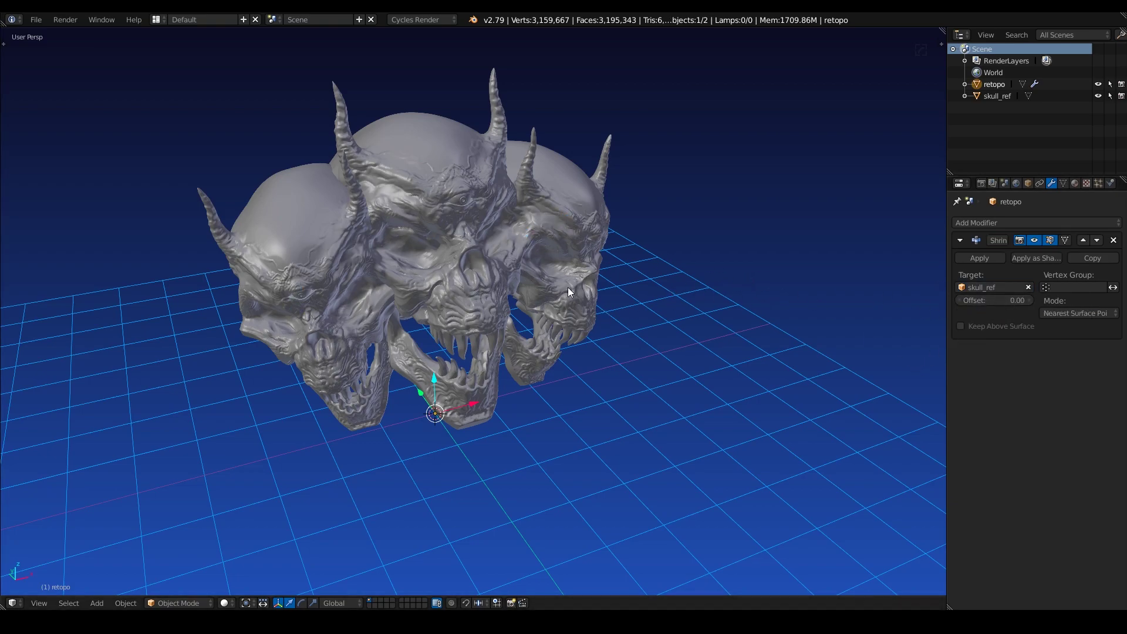
{"action": "middle_click_drag", "start_coordinate": [568, 292], "coordinate": [473, 282]}
{"action": "scroll", "coordinate": [499, 288], "scroll_direction": "up", "scroll_amount": 3}
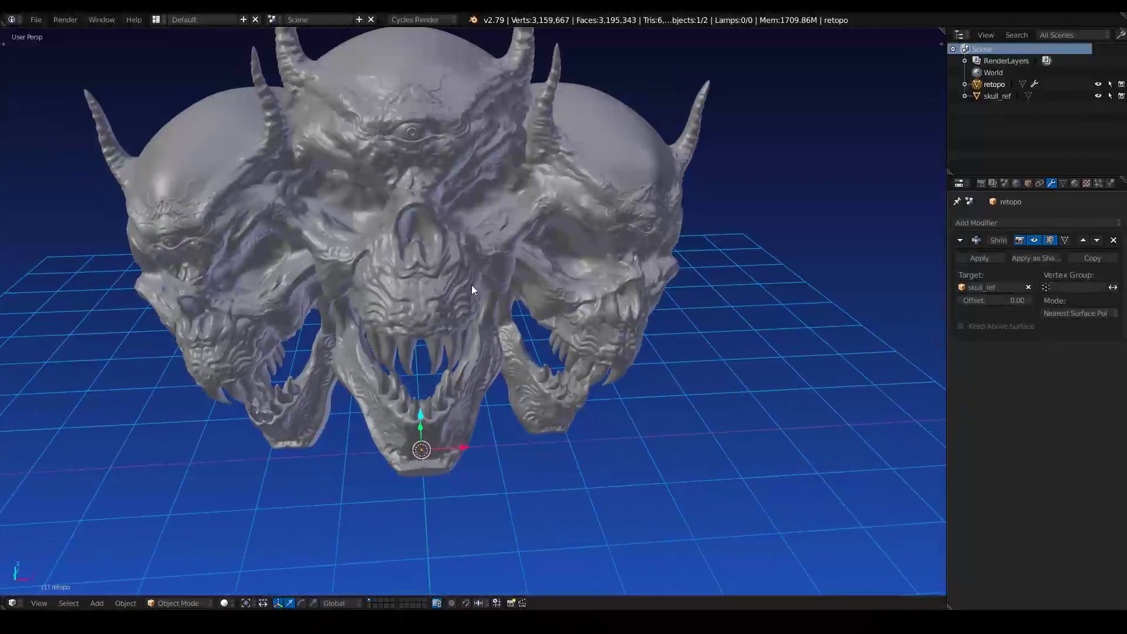
{"action": "left_click", "coordinate": [964, 329]}
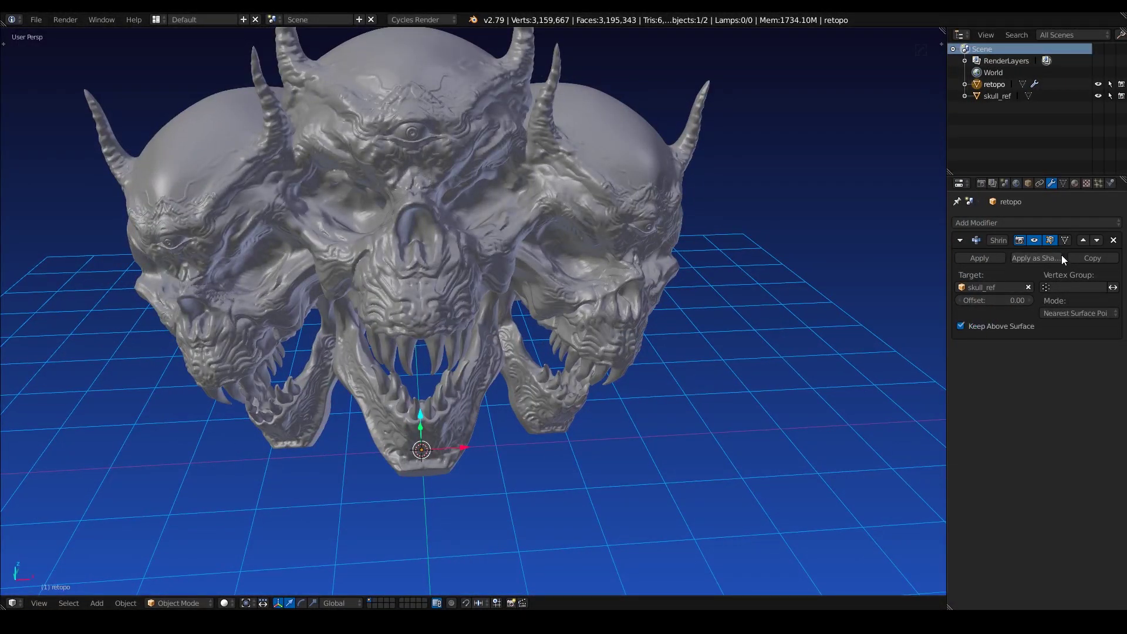
{"action": "left_click", "coordinate": [1065, 241]}
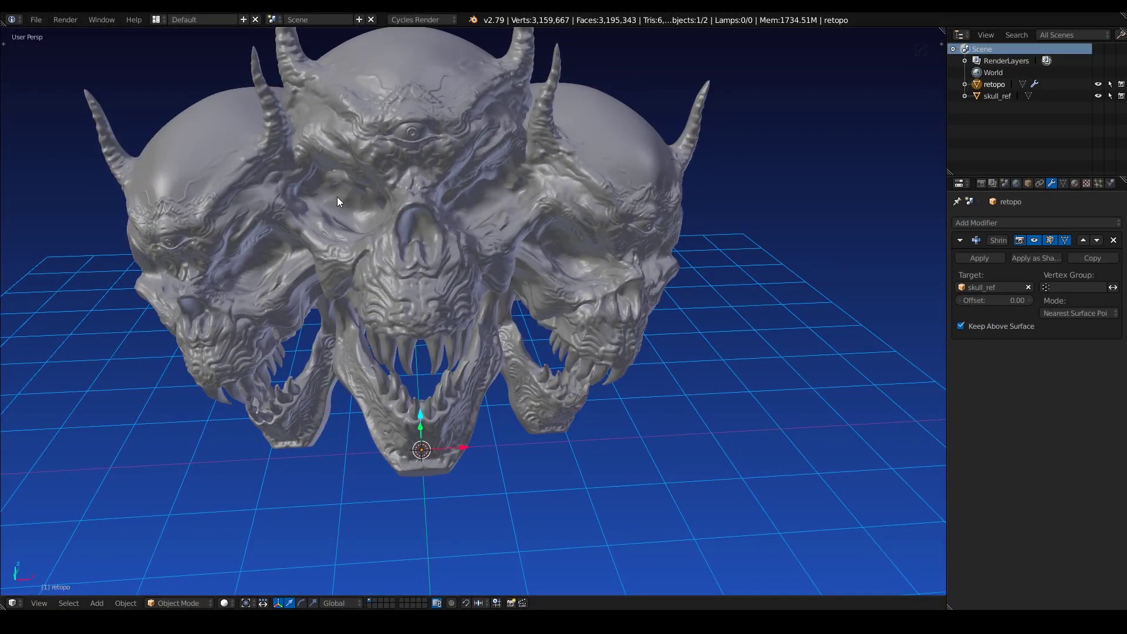
{"action": "middle_click_drag", "start_coordinate": [337, 196], "coordinate": [354, 228]}
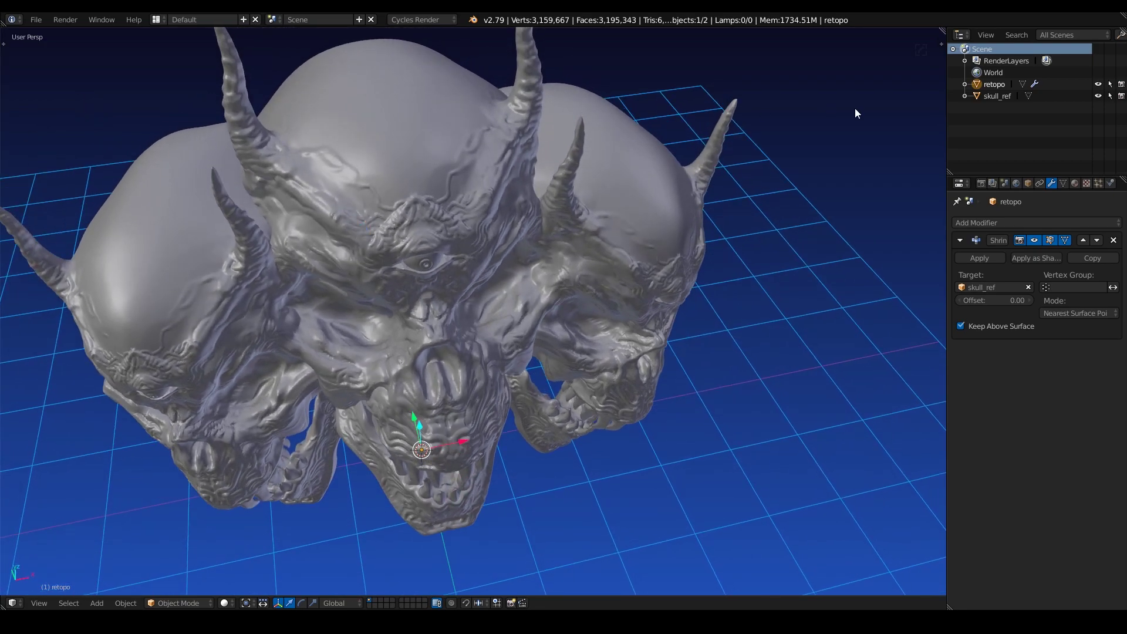
- Switch to retopo's Object properties, expanding and collapsing the Display panel
{"action": "left_click", "coordinate": [1028, 184]}
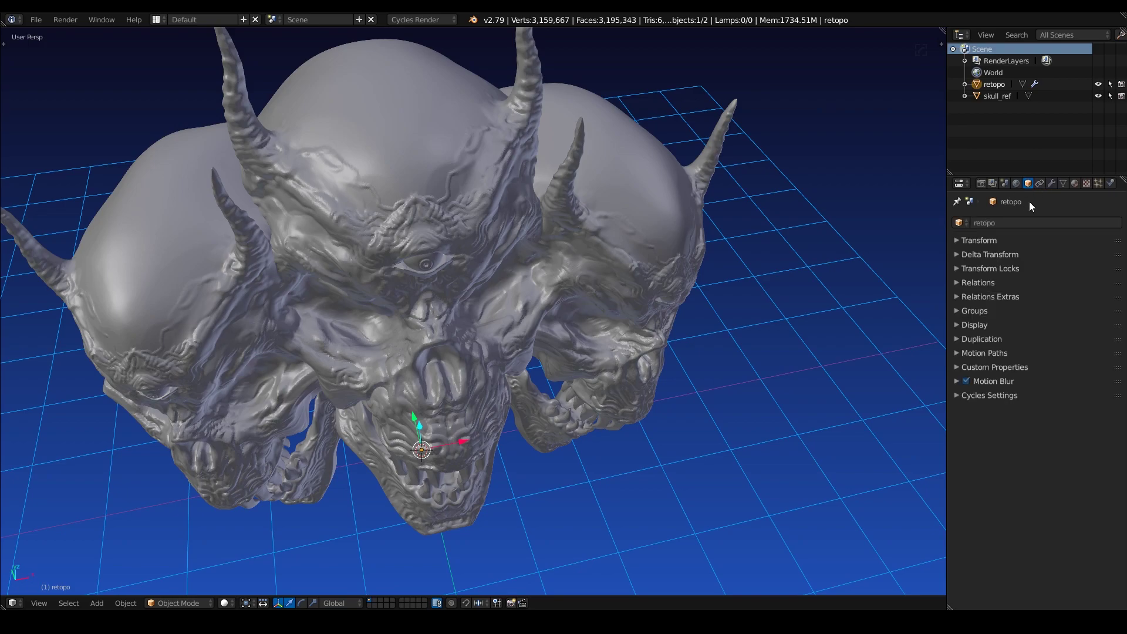
{"action": "left_click", "coordinate": [966, 327]}
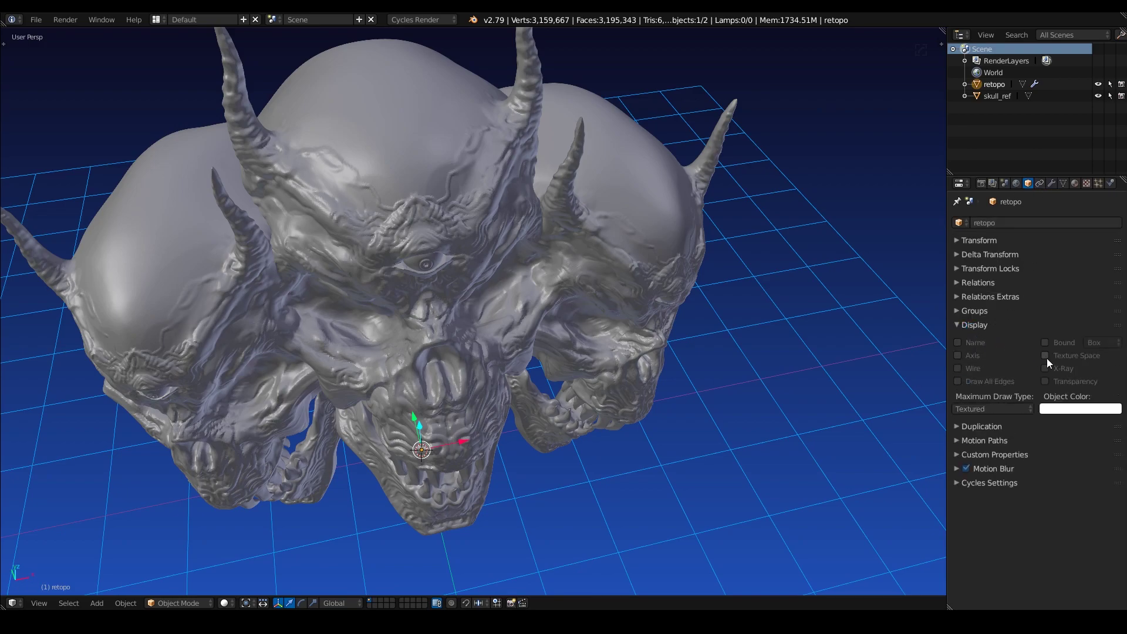
{"action": "left_click", "coordinate": [964, 327]}
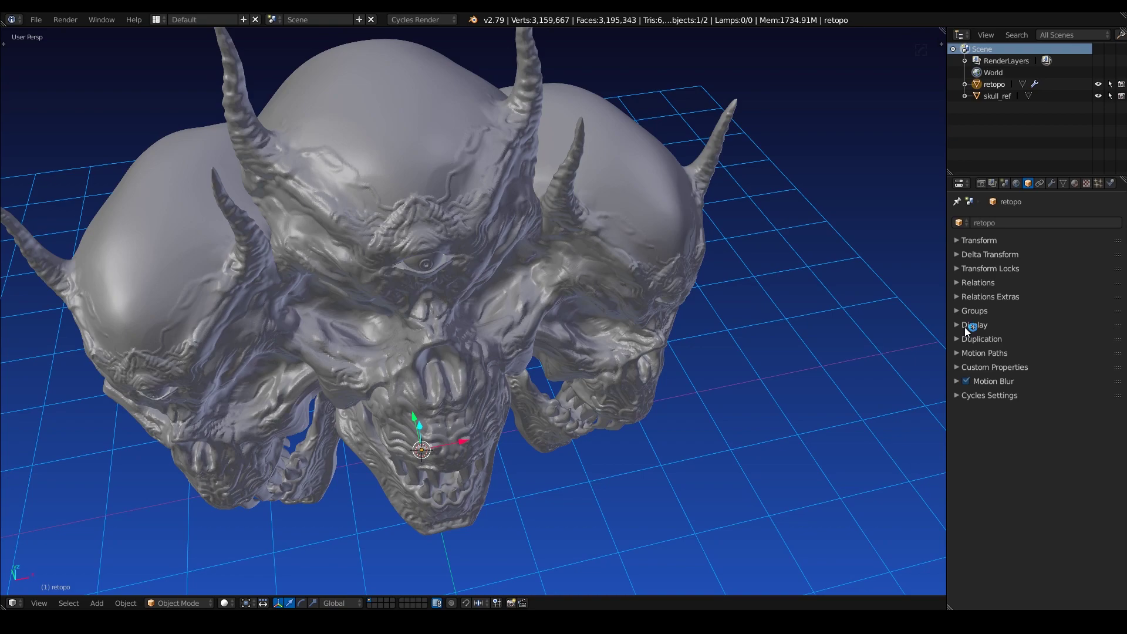
{"action": "middle_click_drag", "start_coordinate": [585, 304], "coordinate": [472, 174]}
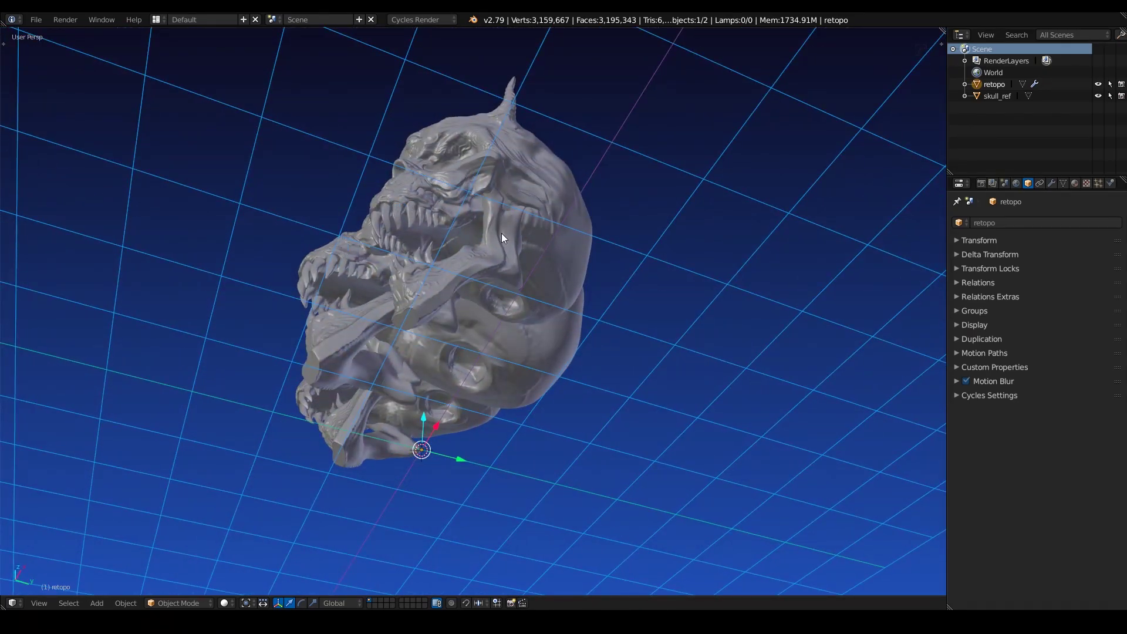
{"action": "middle_click_drag", "start_coordinate": [376, 241], "coordinate": [460, 252]}
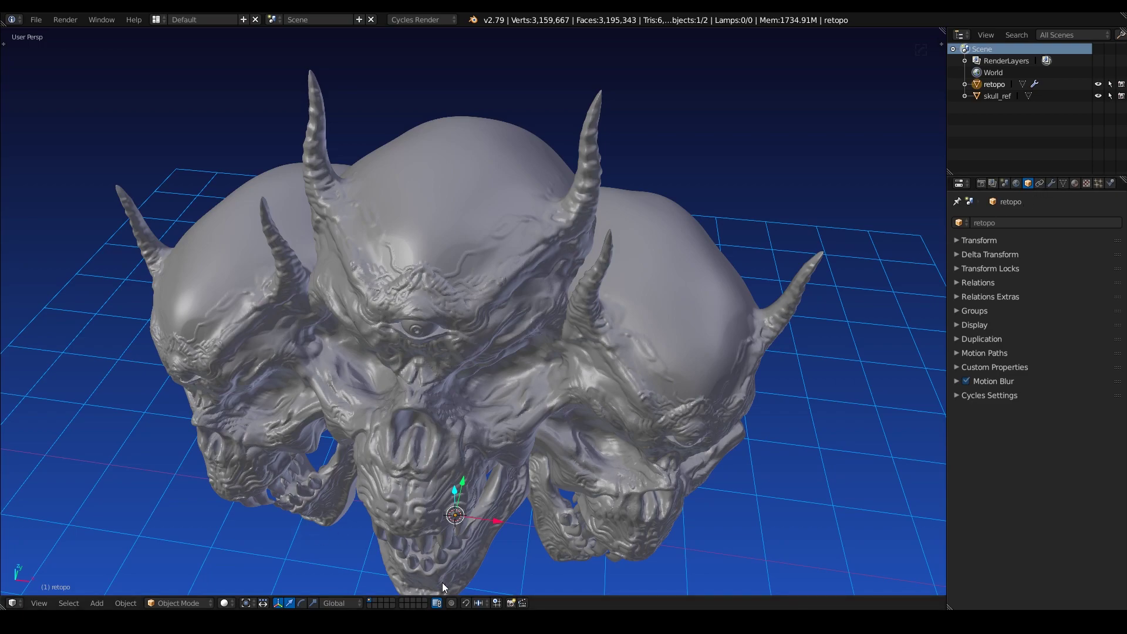
- Enable snapping to Face with Closest target and project individual elements turned on
{"action": "left_click", "coordinate": [465, 603]}
{"action": "left_click", "coordinate": [480, 603]}
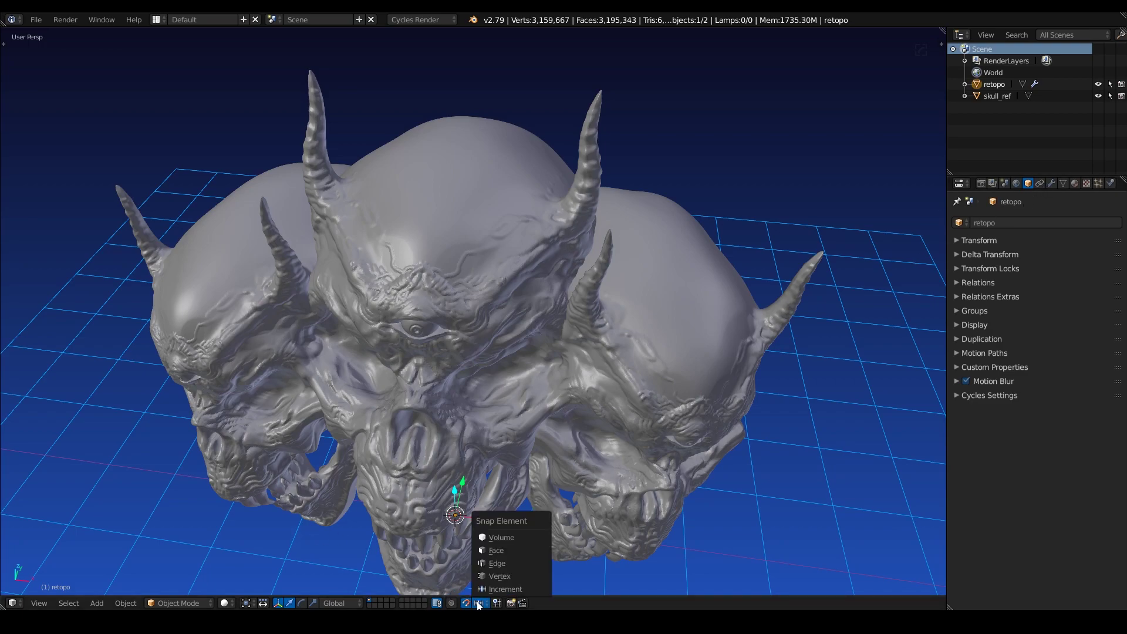
{"action": "left_click", "coordinate": [496, 550]}
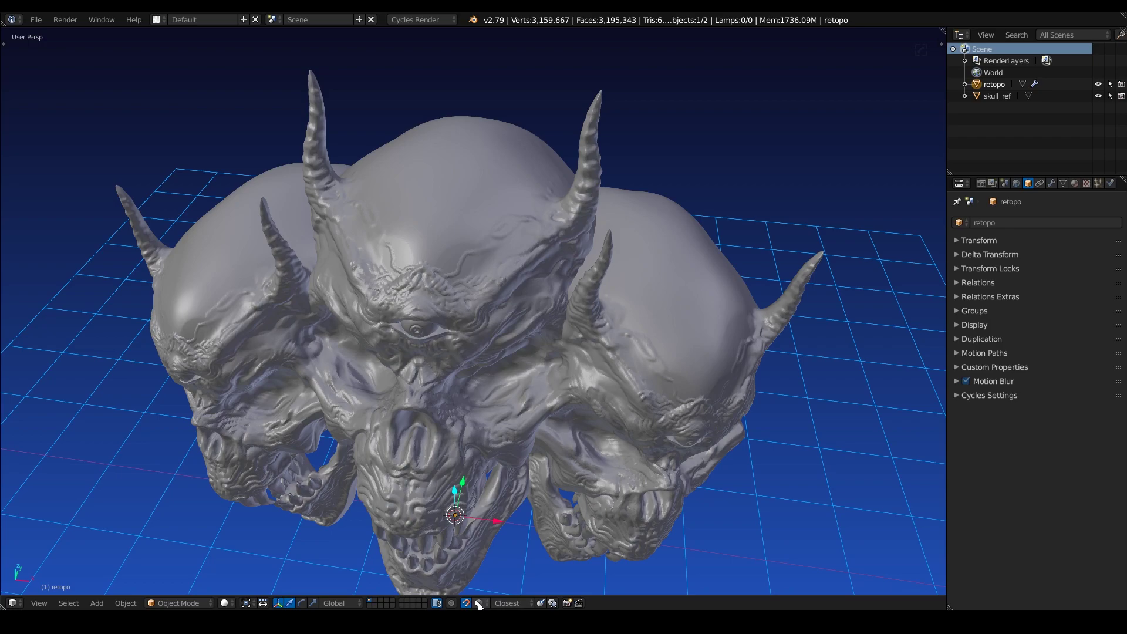
{"action": "left_click", "coordinate": [480, 603]}
{"action": "left_click", "coordinate": [500, 552]}
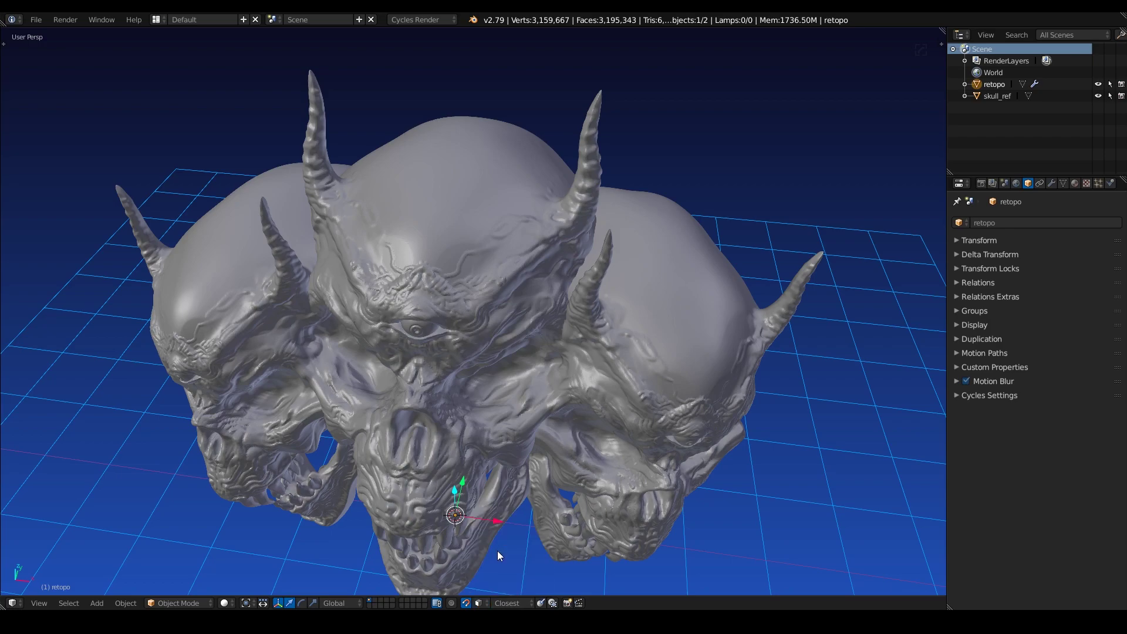
{"action": "left_click", "coordinate": [554, 603]}
{"action": "middle_click_drag", "start_coordinate": [399, 283], "coordinate": [418, 296]}
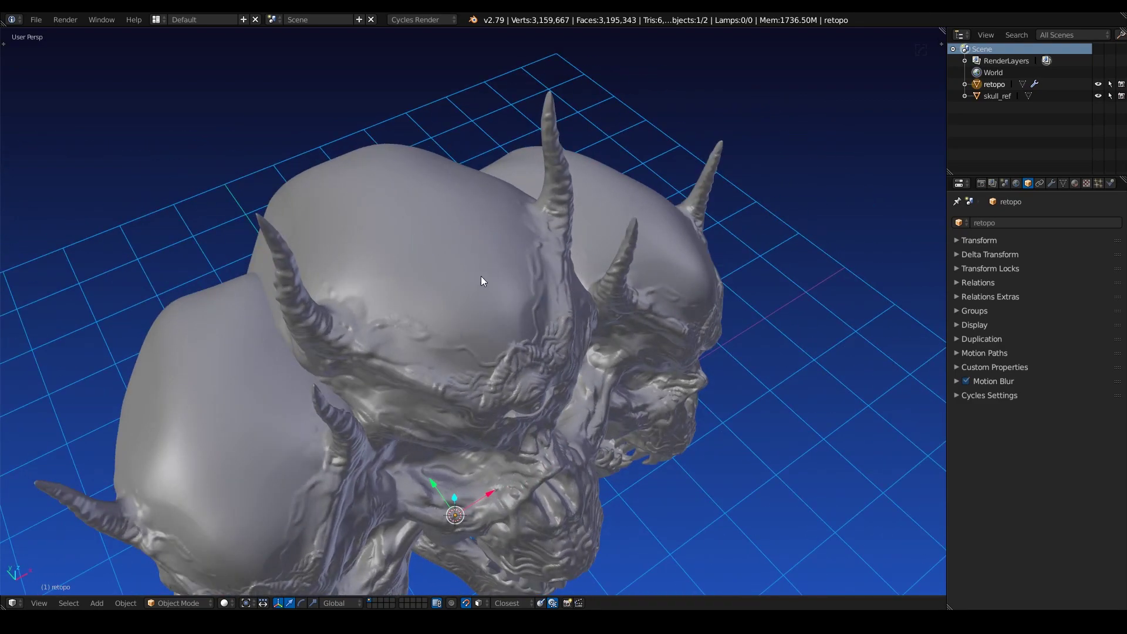
{"action": "middle_click_drag", "start_coordinate": [481, 278], "coordinate": [475, 312]}
{"action": "middle_click_drag", "start_coordinate": [421, 174], "coordinate": [448, 203]}
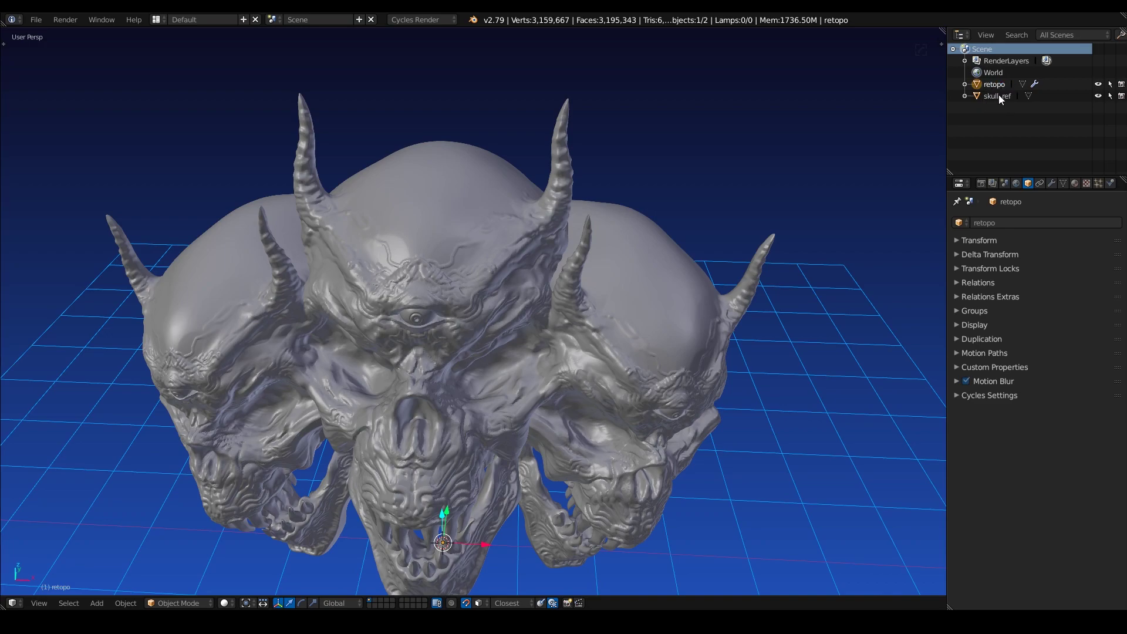
{"action": "middle_click_drag", "start_coordinate": [435, 194], "coordinate": [446, 221]}
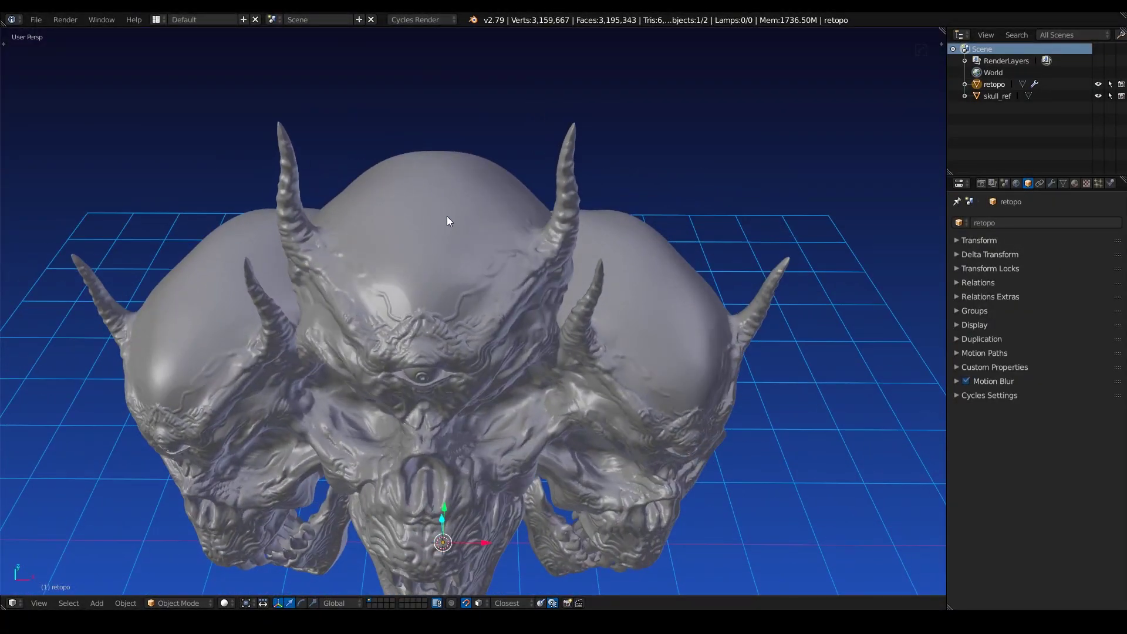
- Create a new material for retopo and collapse its Surface panel
{"action": "left_click", "coordinate": [1077, 184]}
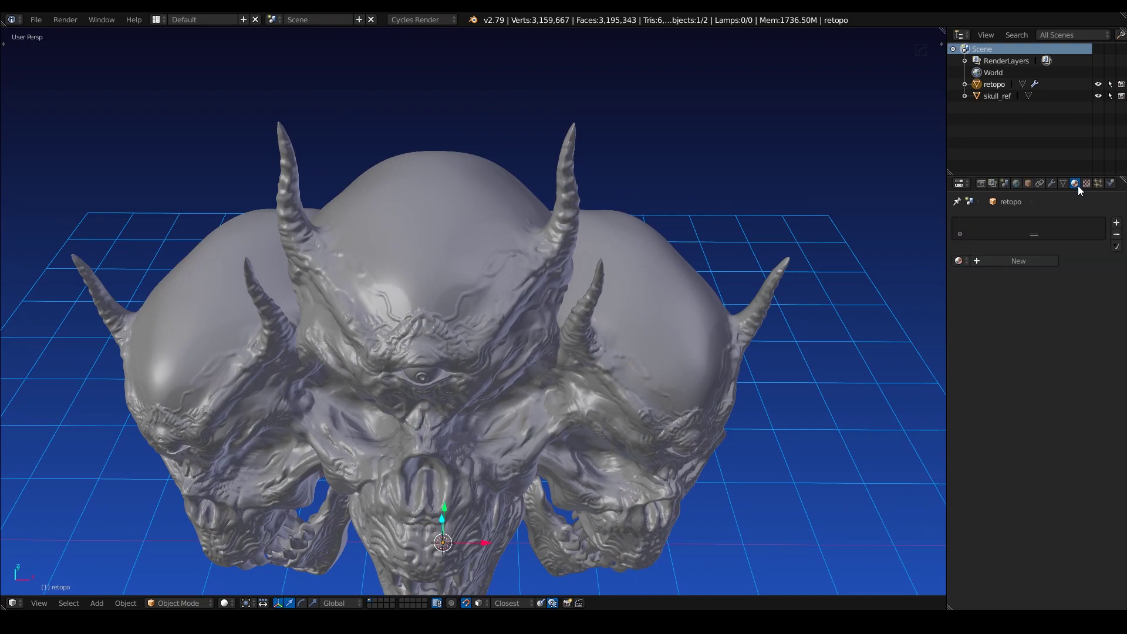
{"action": "left_click", "coordinate": [1016, 260]}
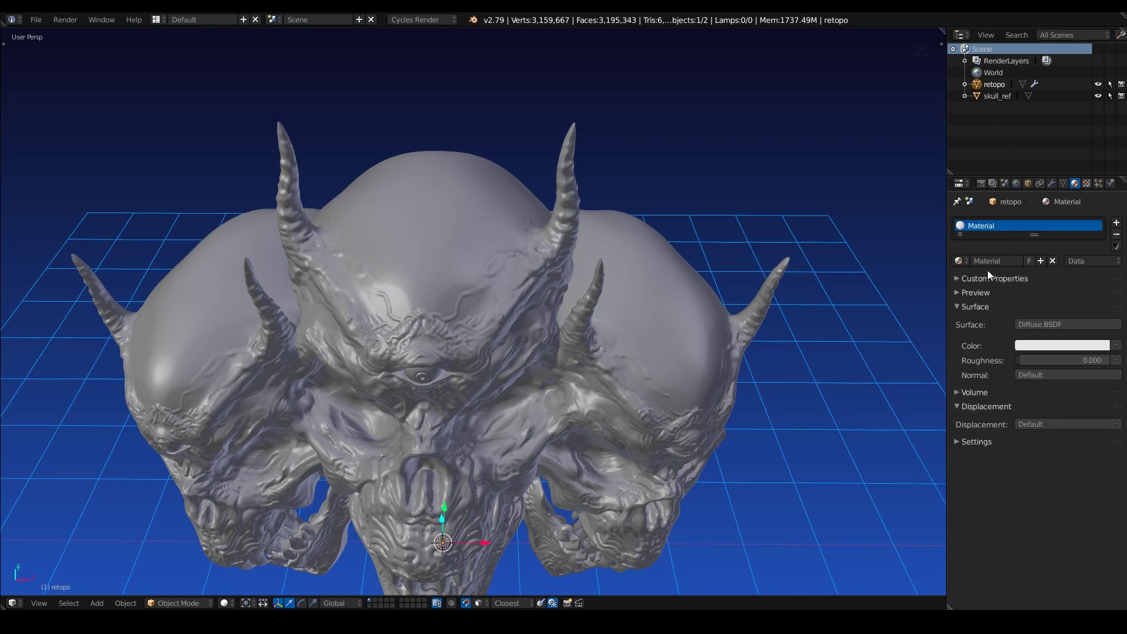
{"action": "left_click", "coordinate": [958, 306]}
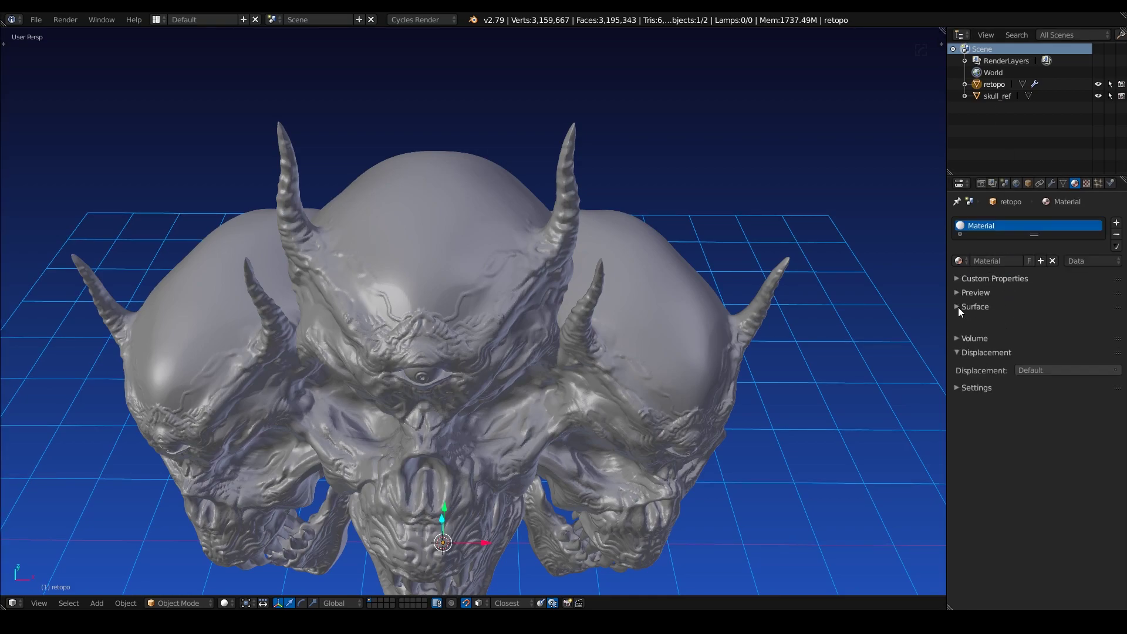
- Set the material's Viewport Display colour to orange, then fold the settings away
{"action": "left_click", "coordinate": [955, 370]}
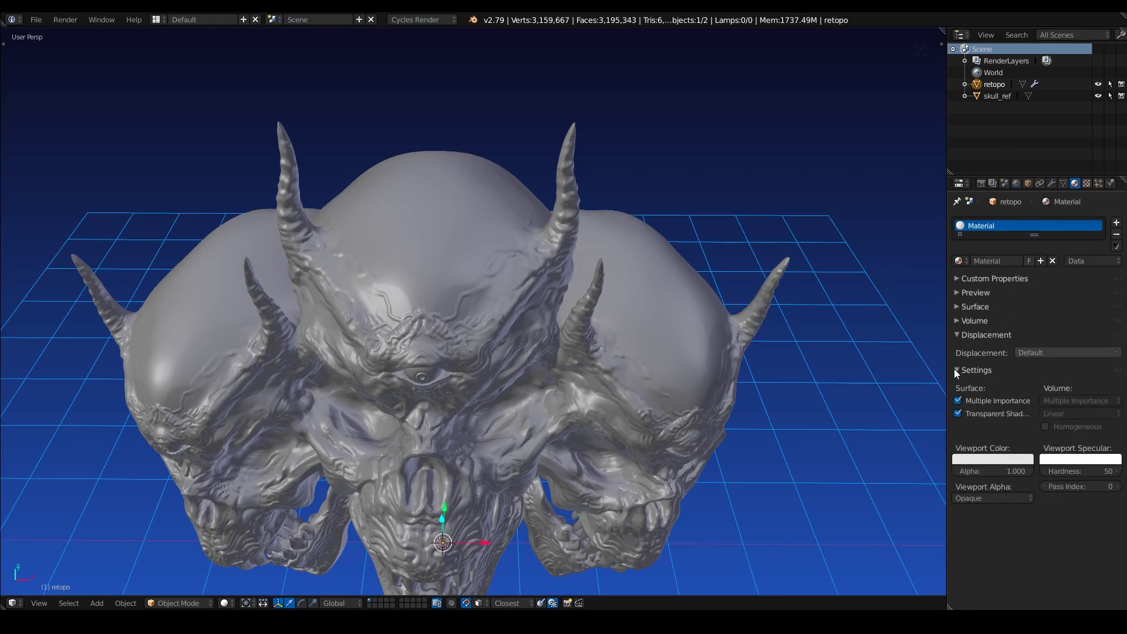
{"action": "left_click", "coordinate": [988, 459]}
{"action": "left_click_drag", "start_coordinate": [987, 393], "coordinate": [944, 378]}
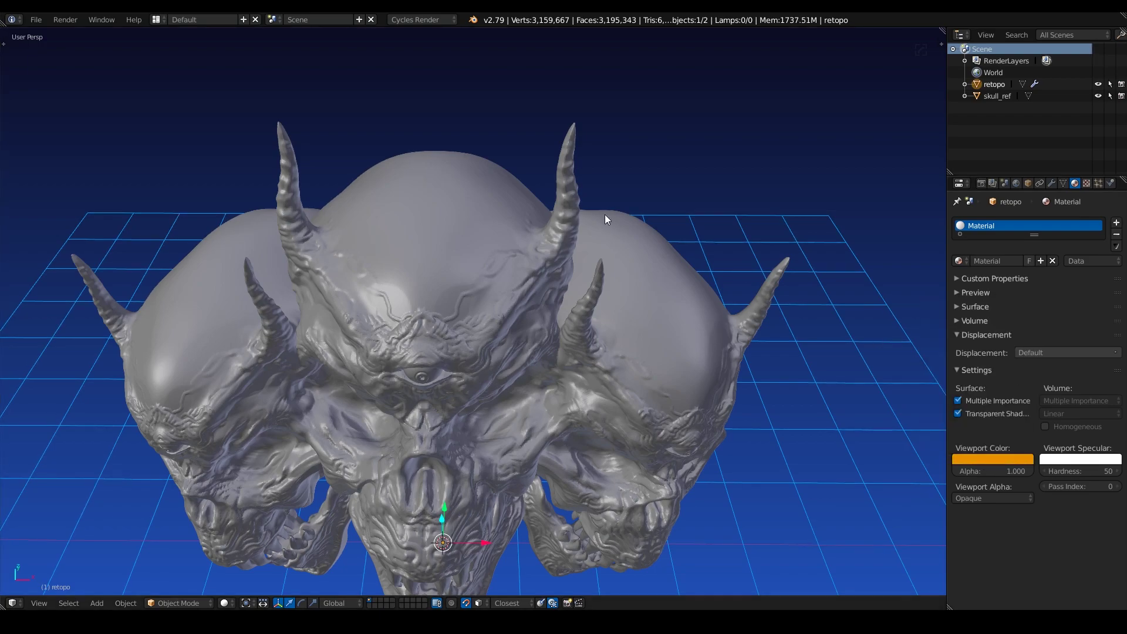
{"action": "left_click", "coordinate": [990, 455]}
{"action": "left_click", "coordinate": [942, 385]}
{"action": "left_click", "coordinate": [971, 459]}
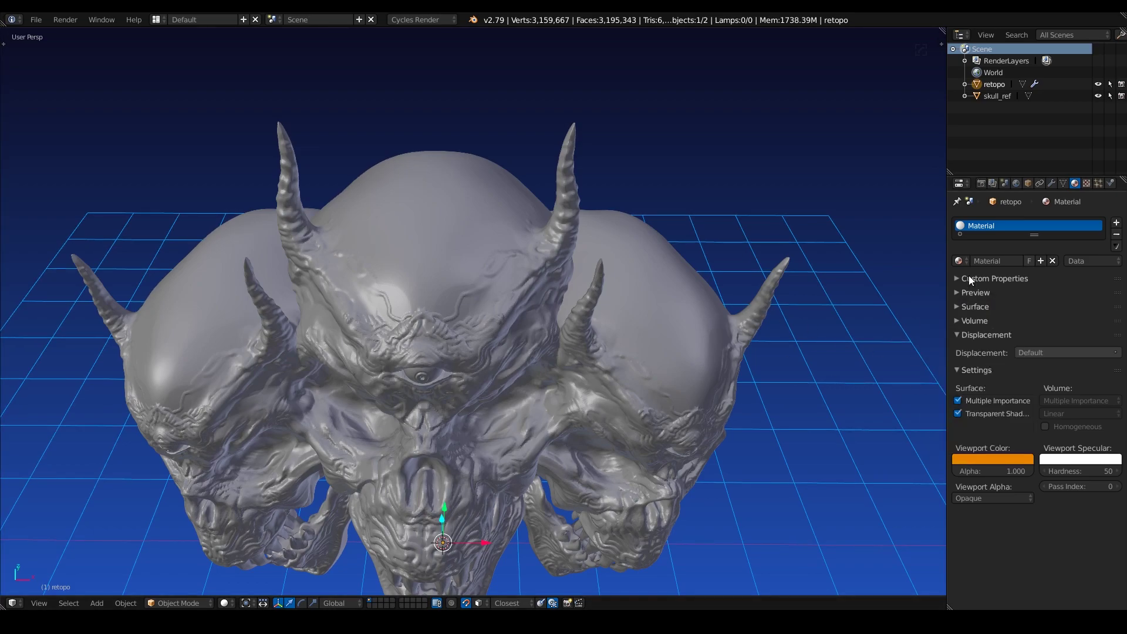
{"action": "left_click", "coordinate": [957, 370]}
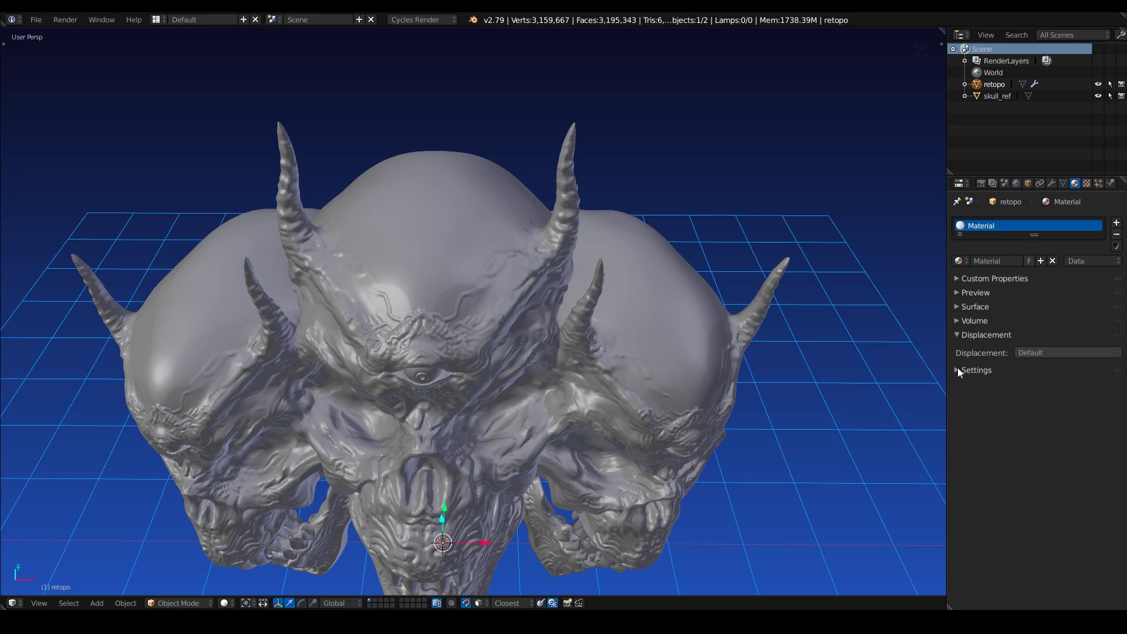
- Orbit the view lower and around to face the skulls from the front
{"action": "middle_click_drag", "start_coordinate": [473, 252], "coordinate": [502, 213]}
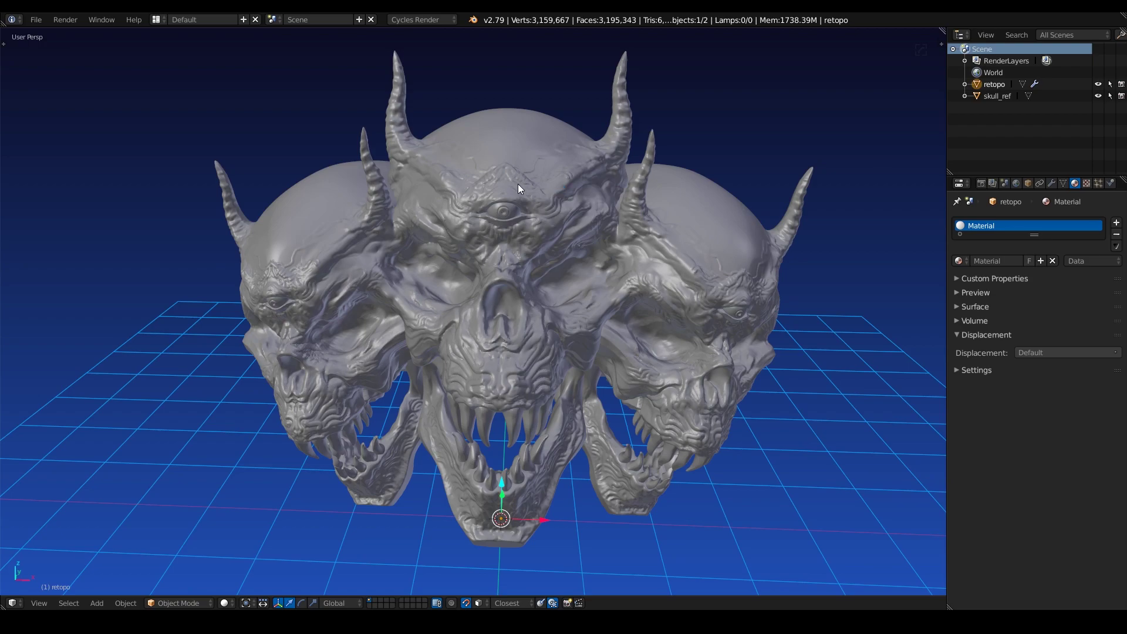
{"action": "middle_click_drag", "start_coordinate": [518, 185], "coordinate": [533, 215]}
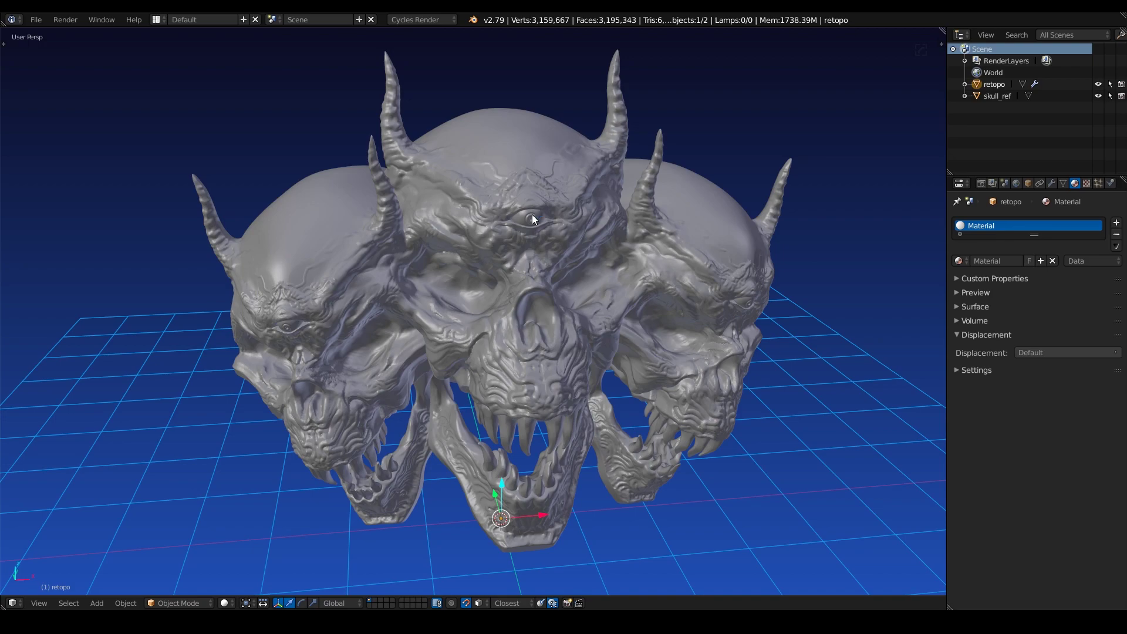
- In the sidebar, create Object-based grease pencil data for retopo named 'retopo'
{"action": "key", "text": "n"}
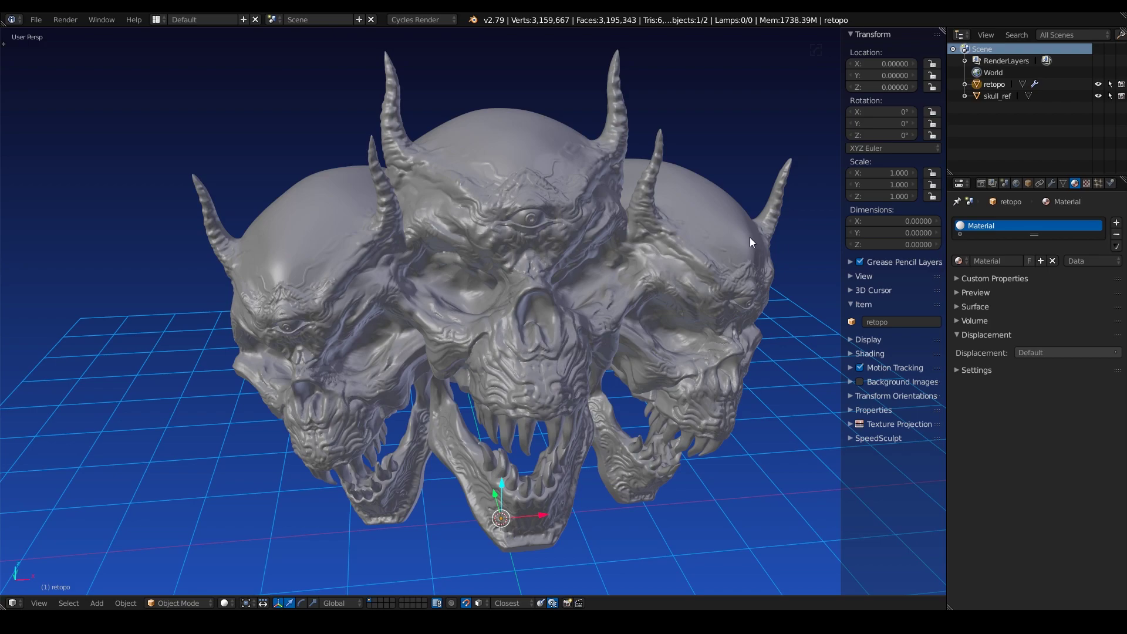
{"action": "left_click", "coordinate": [853, 34]}
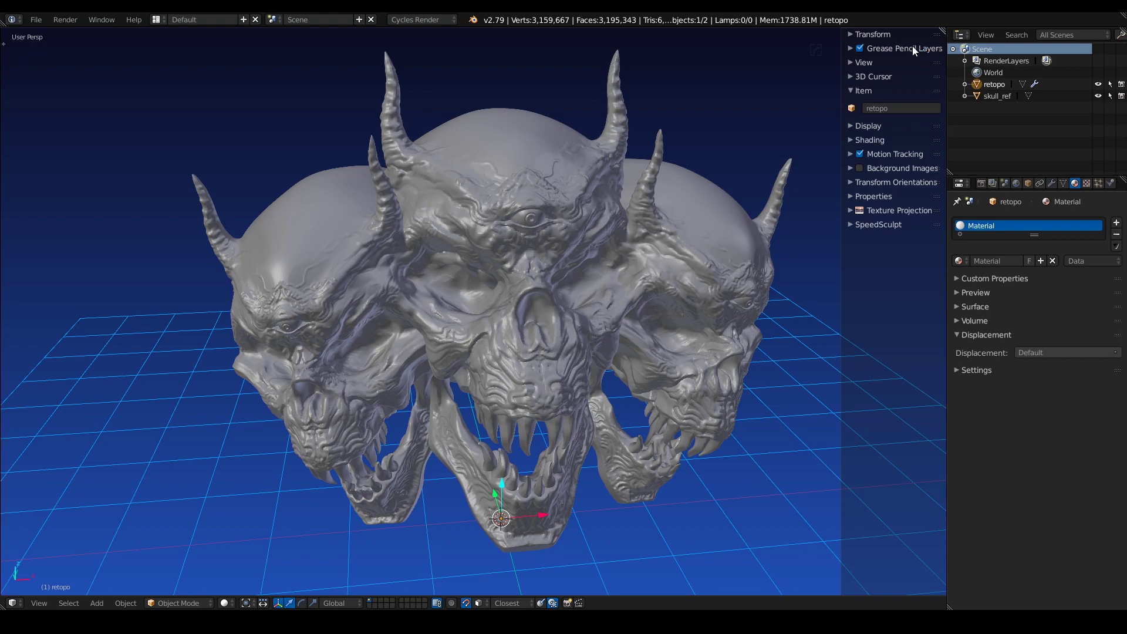
{"action": "left_click", "coordinate": [851, 48]}
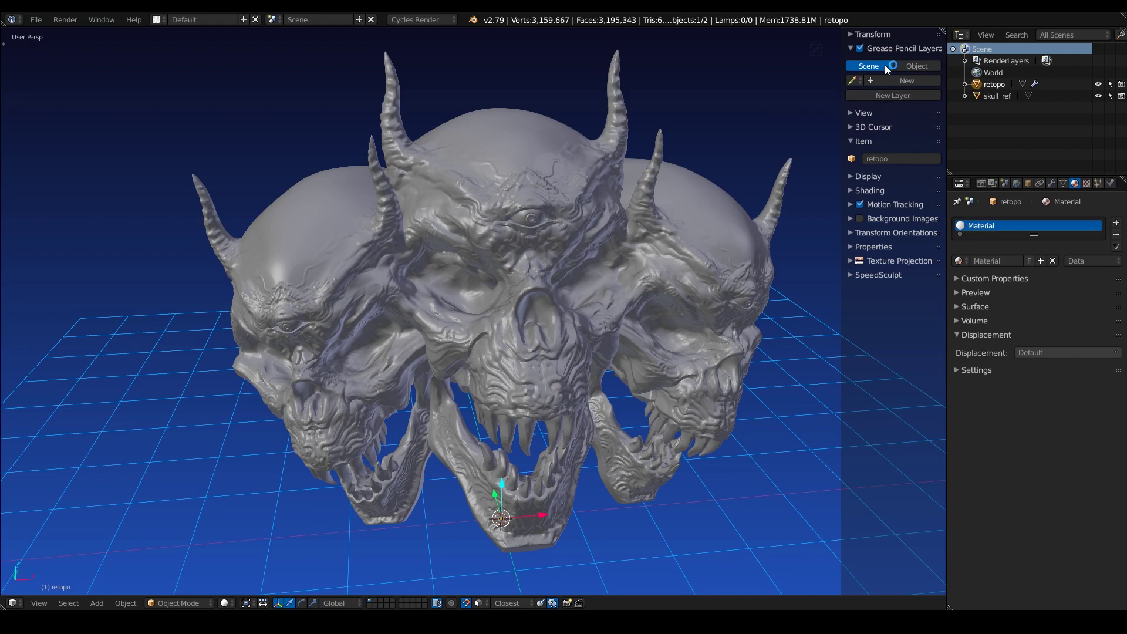
{"action": "left_click", "coordinate": [908, 67]}
{"action": "left_click", "coordinate": [907, 80]}
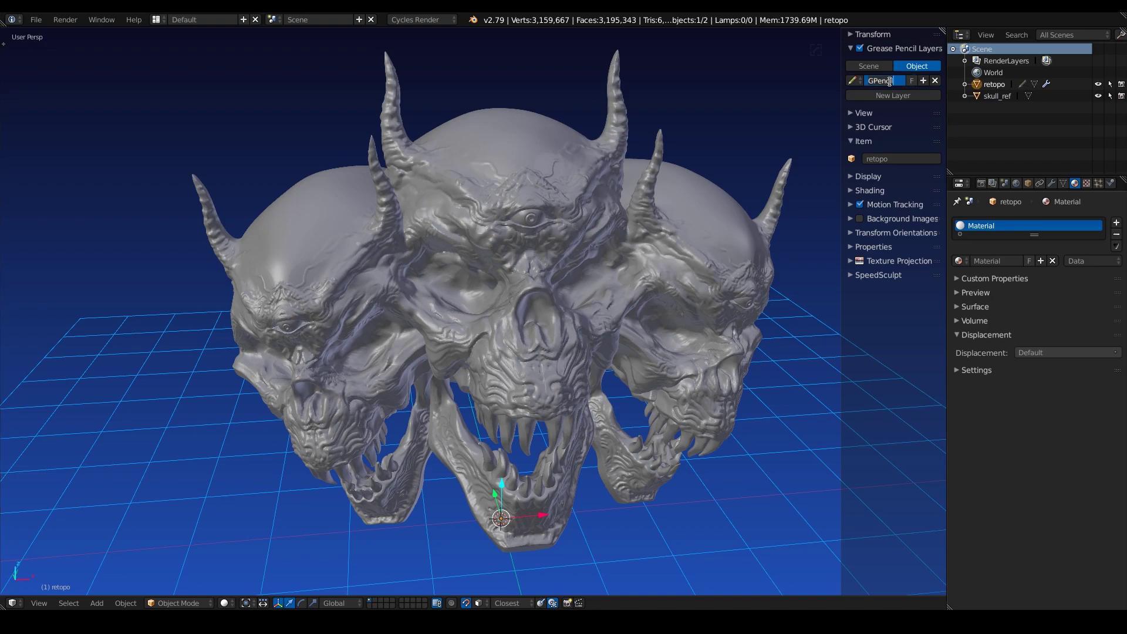
{"action": "type", "text": "retopo"}
{"action": "key", "text": "Return"}
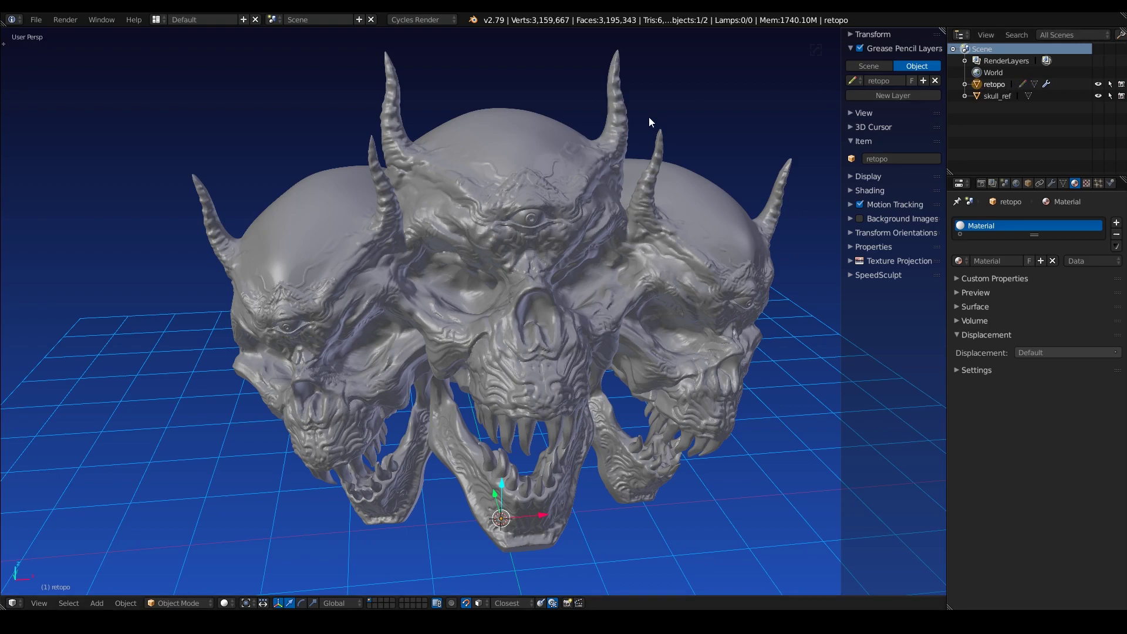
- Set Grease Pencil Stroke Placement to Surface in the tool shelf
{"action": "key", "text": "n"}
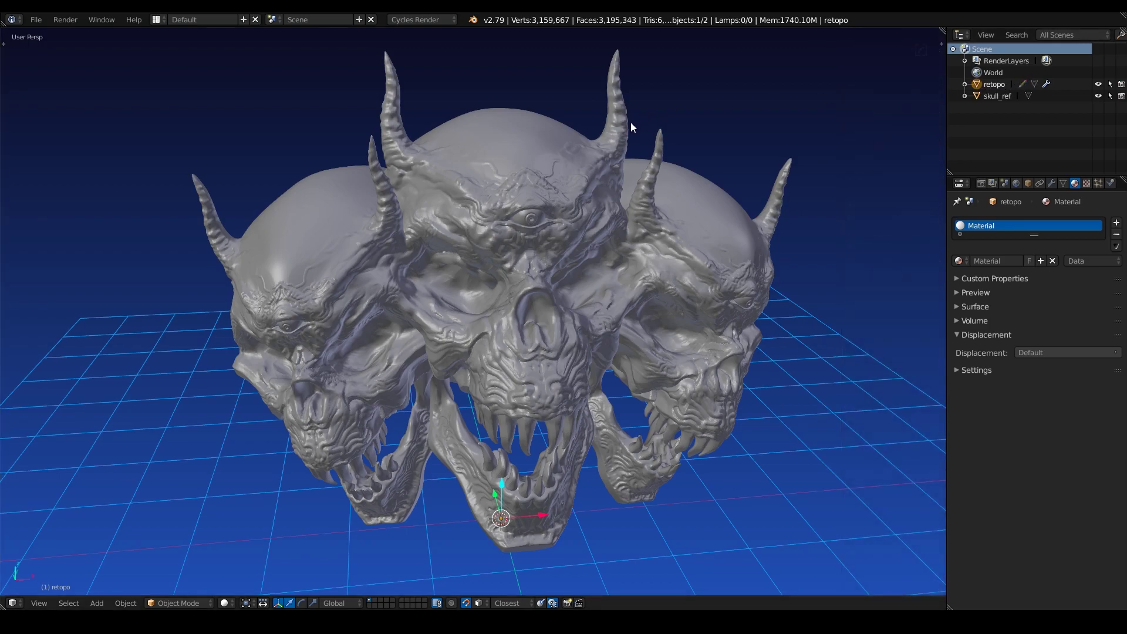
{"action": "key", "text": "t"}
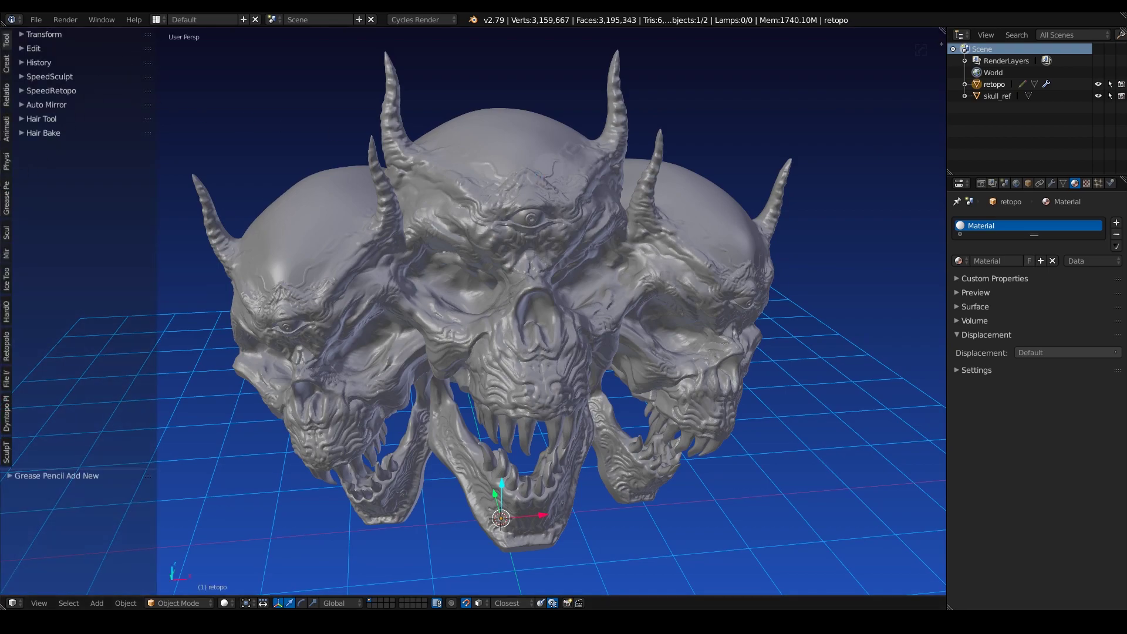
{"action": "left_click", "coordinate": [7, 197]}
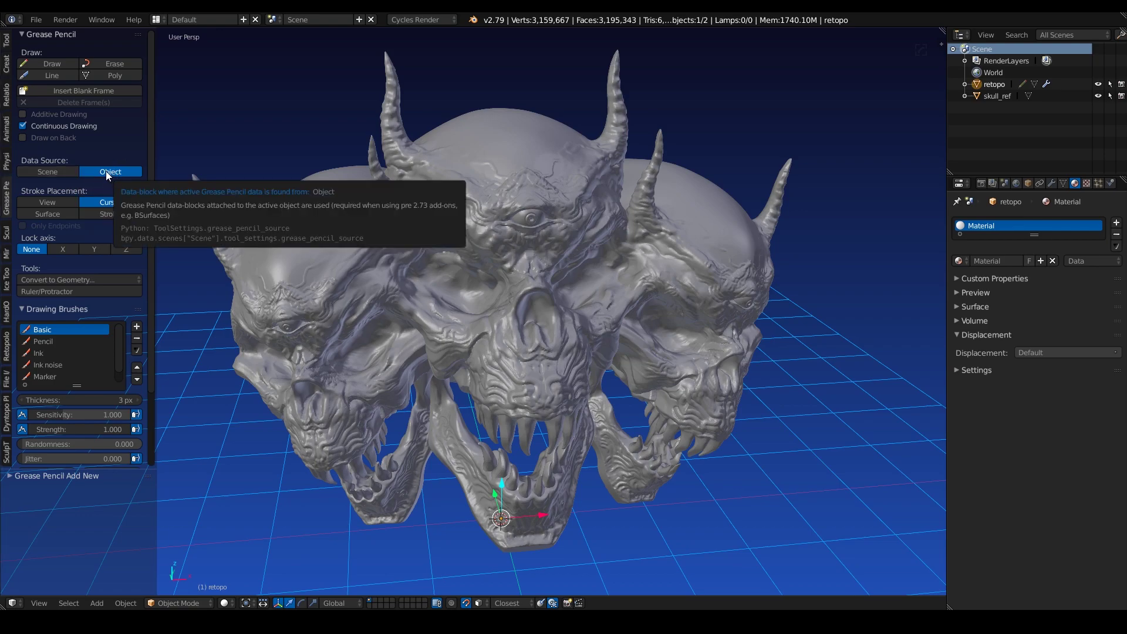
{"action": "left_click", "coordinate": [58, 214]}
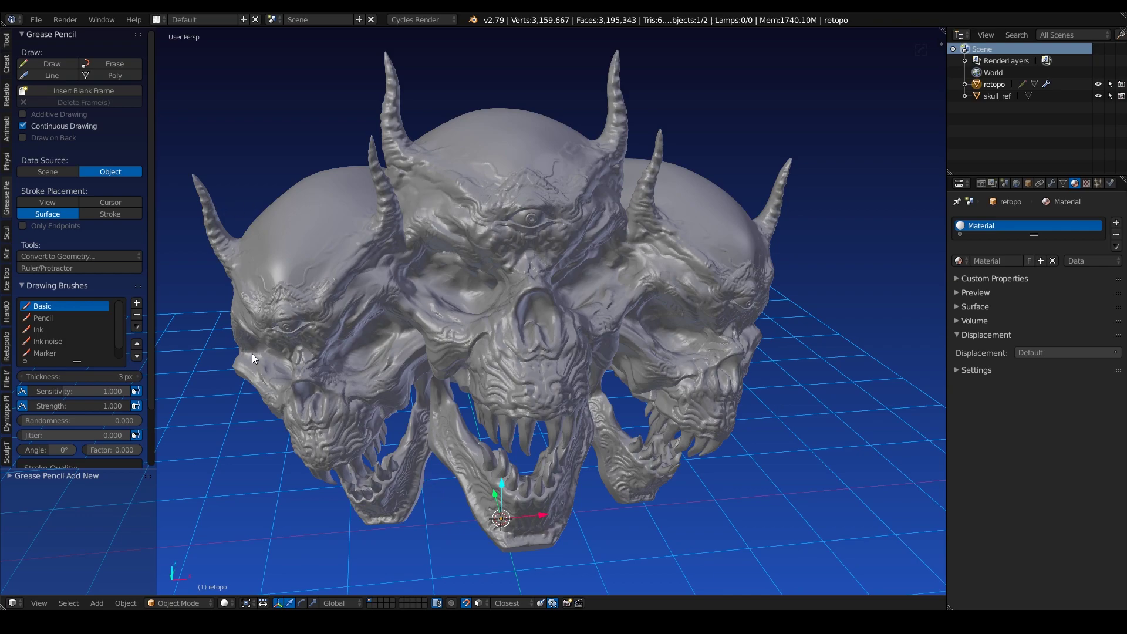
- Draw three grease pencil strokes across the middle skull's crown and forehead
{"action": "key", "text": "t"}
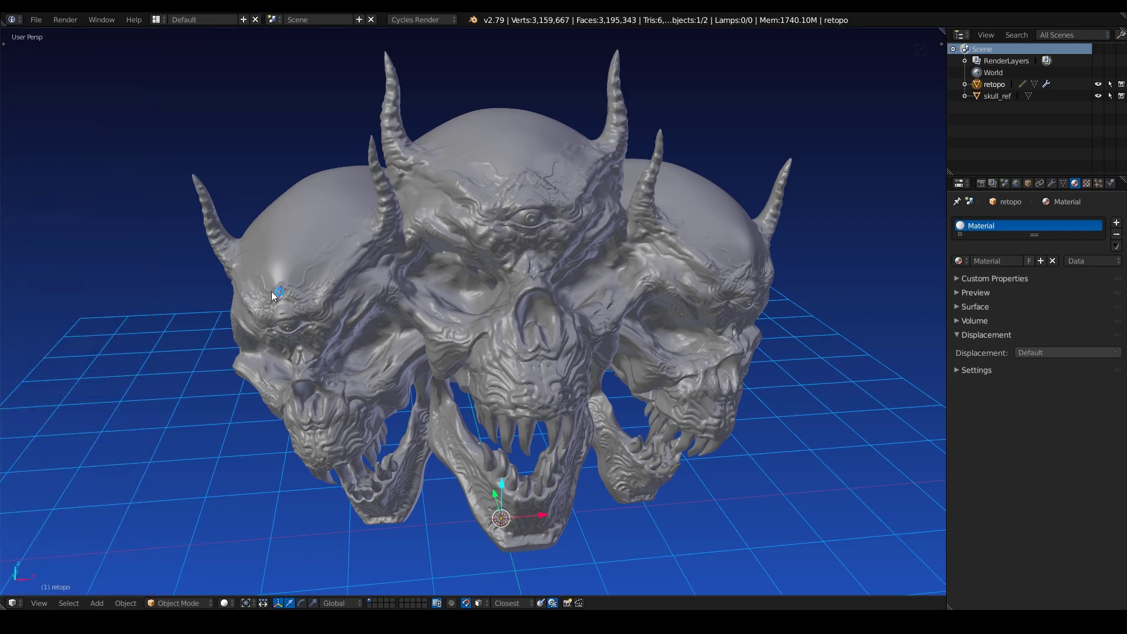
{"action": "middle_click_drag", "start_coordinate": [272, 290], "coordinate": [432, 248]}
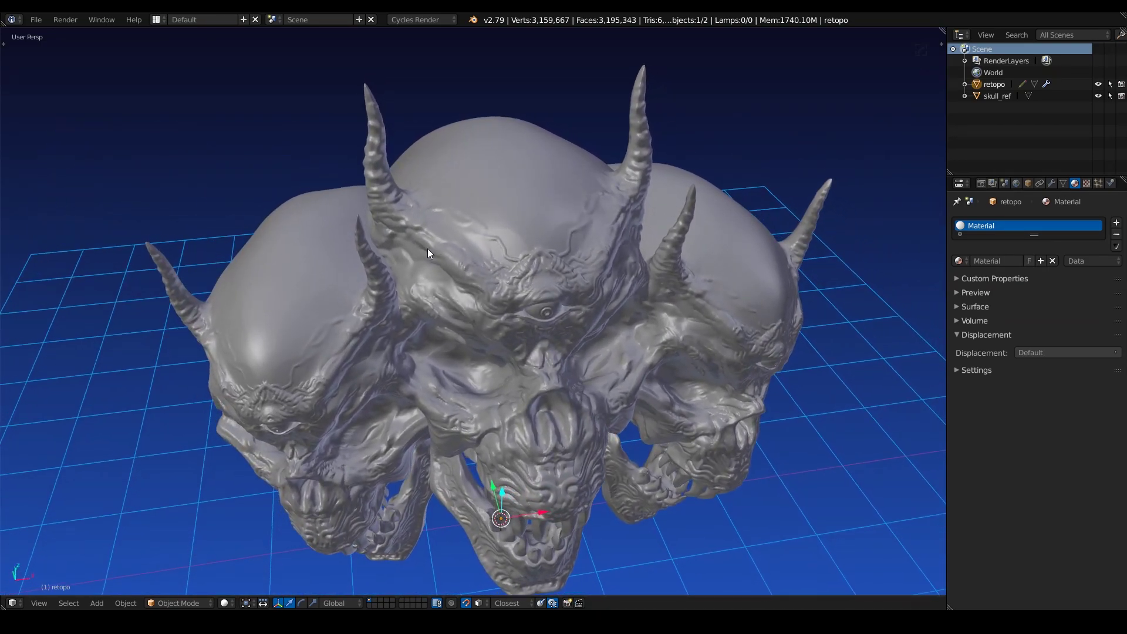
{"action": "key", "text": "d"}
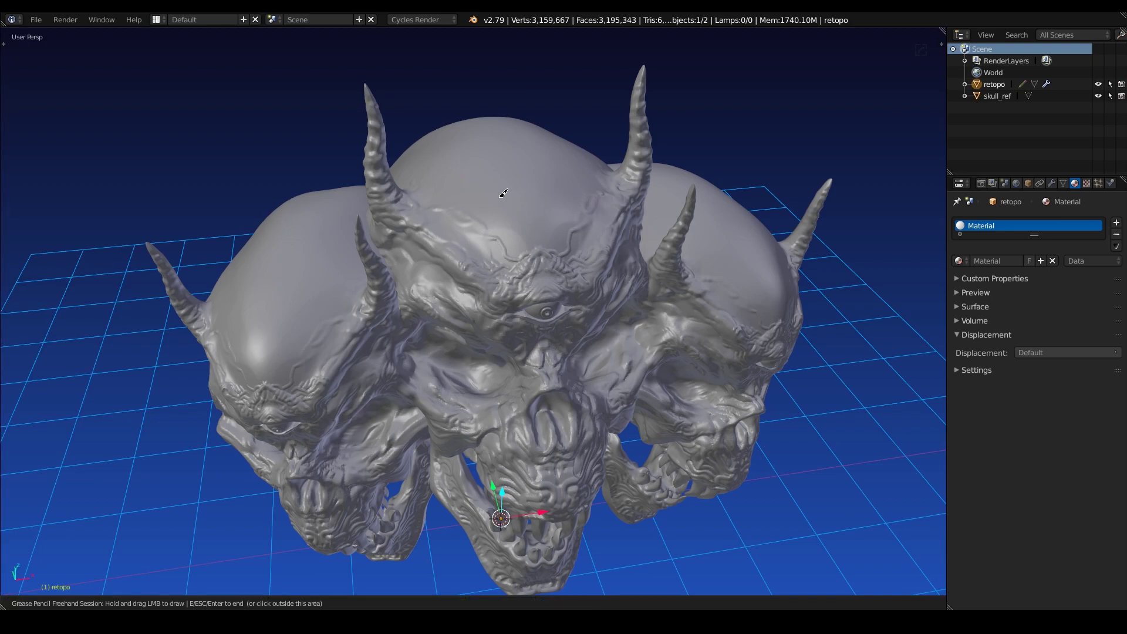
{"action": "mouse_move", "coordinate": [426, 190]}
{"action": "middle_mouse_down"}
{"action": "mouse_move", "coordinate": [435, 255]}
{"action": "mouse_move", "coordinate": [390, 169]}
{"action": "mouse_move", "coordinate": [352, 172]}
{"action": "middle_mouse_up"}
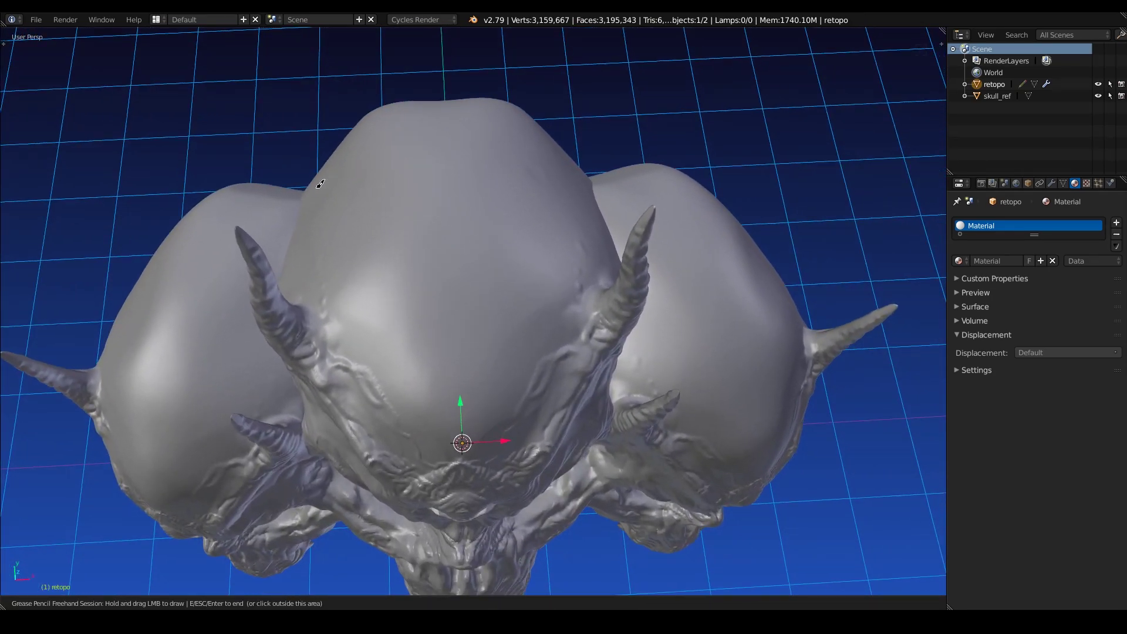
{"action": "mouse_move", "coordinate": [317, 187]}
{"action": "left_mouse_down"}
{"action": "mouse_move", "coordinate": [368, 161]}
{"action": "mouse_move", "coordinate": [448, 150]}
{"action": "left_mouse_up"}
{"action": "left_click_drag", "start_coordinate": [300, 238], "coordinate": [458, 212]}
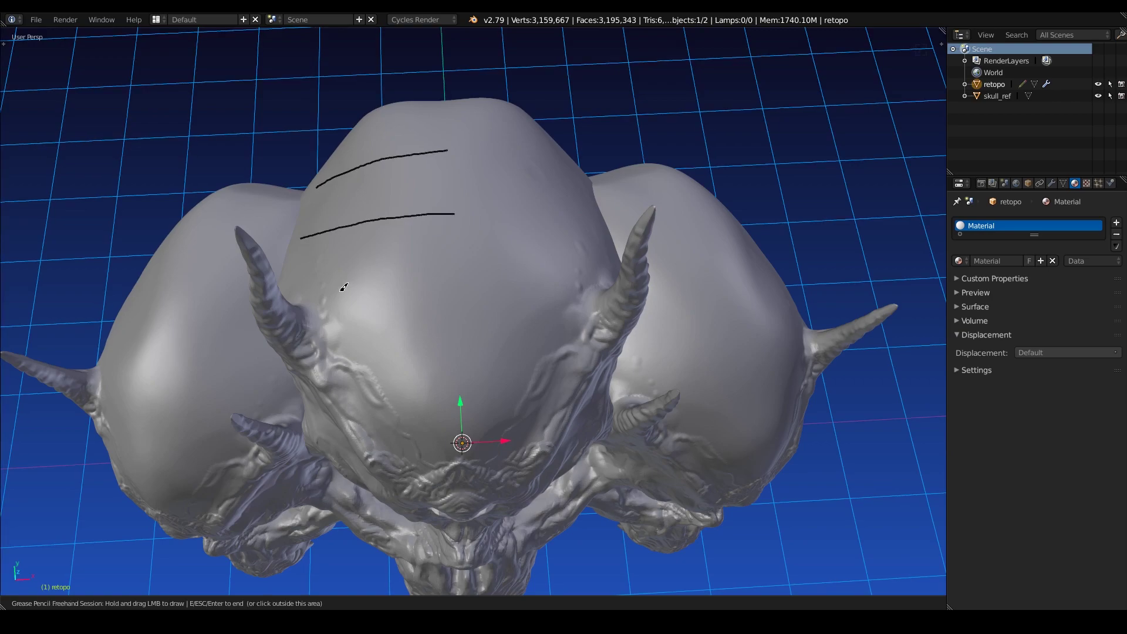
{"action": "left_click_drag", "start_coordinate": [294, 298], "coordinate": [468, 273]}
{"action": "mouse_move", "coordinate": [408, 259]}
{"action": "middle_mouse_down"}
{"action": "mouse_move", "coordinate": [594, 196]}
{"action": "mouse_move", "coordinate": [662, 189]}
{"action": "mouse_move", "coordinate": [646, 246]}
{"action": "mouse_move", "coordinate": [390, 256]}
{"action": "mouse_move", "coordinate": [403, 284]}
{"action": "mouse_move", "coordinate": [403, 249]}
{"action": "mouse_move", "coordinate": [408, 269]}
{"action": "mouse_move", "coordinate": [332, 323]}
{"action": "middle_mouse_up"}
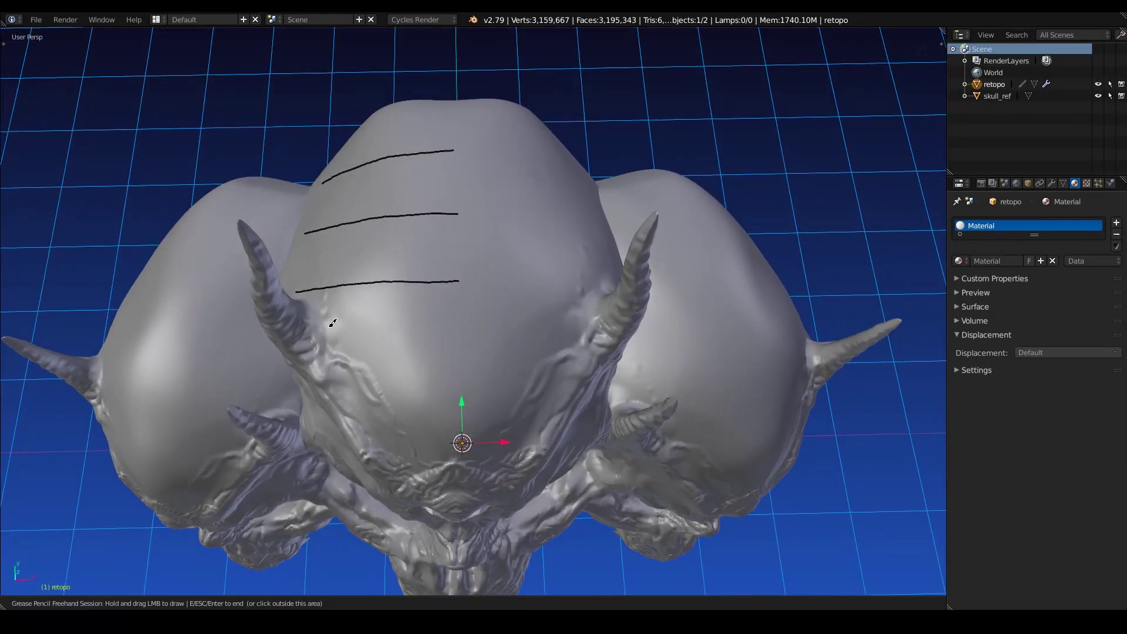
- Add a fourth lower forehead stroke and a fifth near the brow, then end drawing
{"action": "left_click_drag", "start_coordinate": [327, 332], "coordinate": [450, 327]}
{"action": "middle_click_drag", "start_coordinate": [450, 327], "coordinate": [401, 244]}
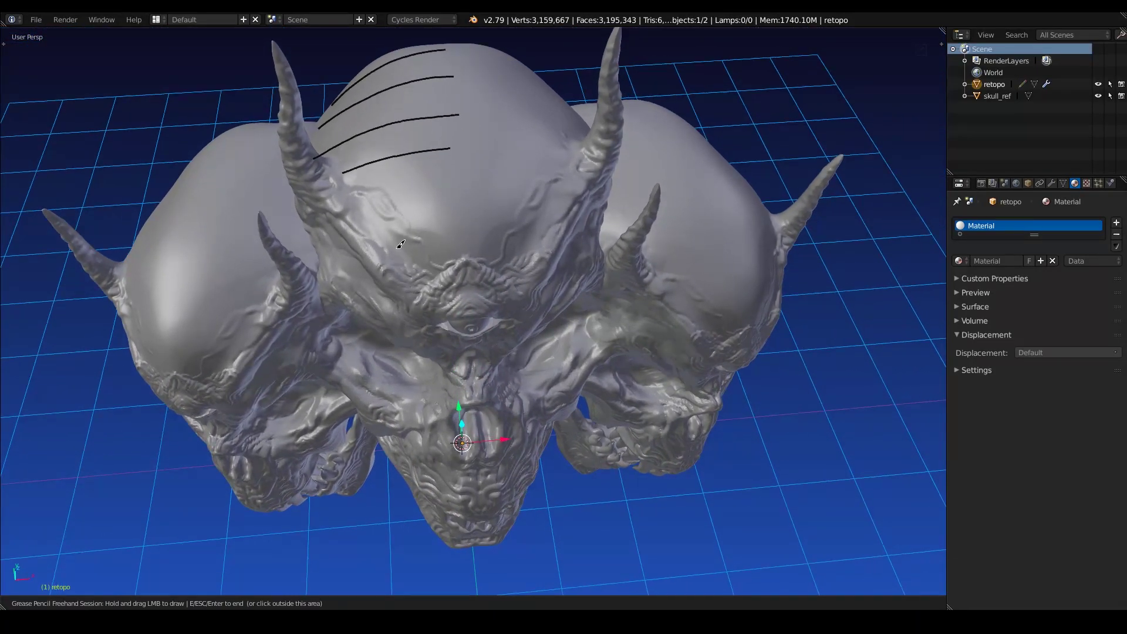
{"action": "left_click_drag", "start_coordinate": [351, 222], "coordinate": [370, 208]}
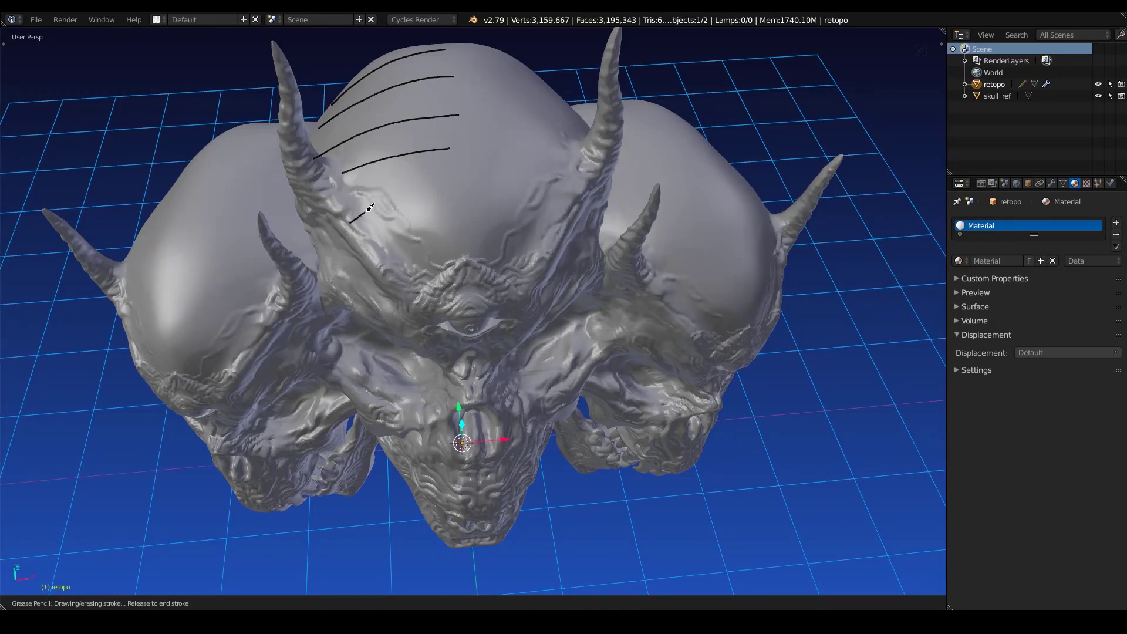
{"action": "left_click_drag", "start_coordinate": [447, 193], "coordinate": [449, 193]}
{"action": "mouse_move", "coordinate": [449, 192]}
{"action": "middle_mouse_down"}
{"action": "mouse_move", "coordinate": [541, 186]}
{"action": "mouse_move", "coordinate": [538, 167]}
{"action": "mouse_move", "coordinate": [402, 246]}
{"action": "middle_mouse_up"}
{"action": "scroll", "coordinate": [396, 239], "scroll_direction": "up", "scroll_amount": 2}
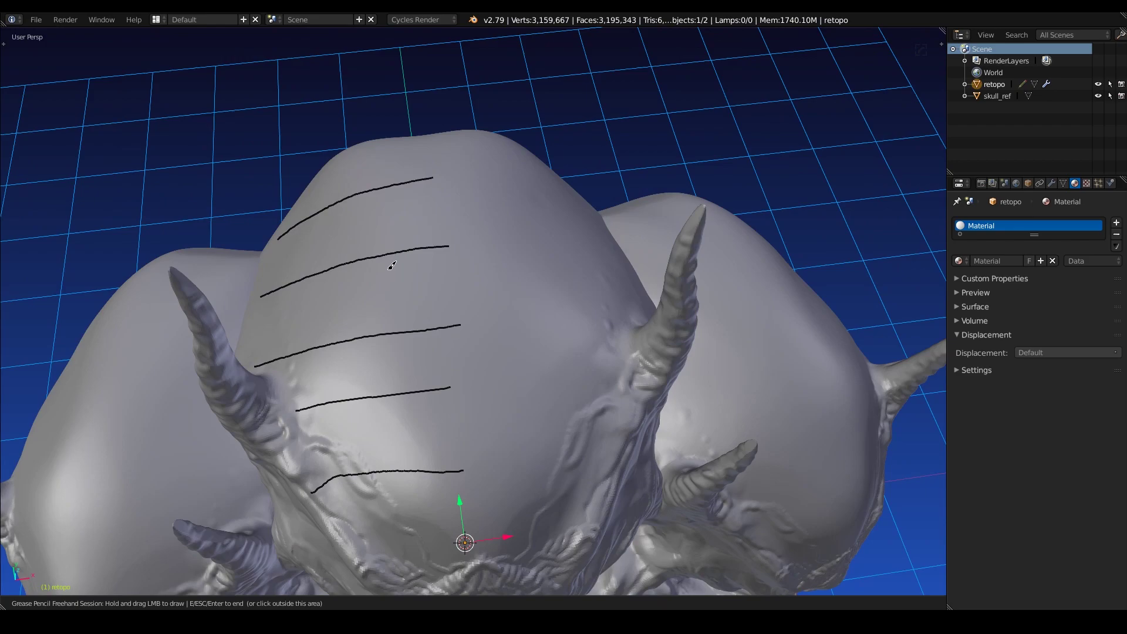
{"action": "middle_click_drag", "start_coordinate": [366, 313], "coordinate": [393, 264]}
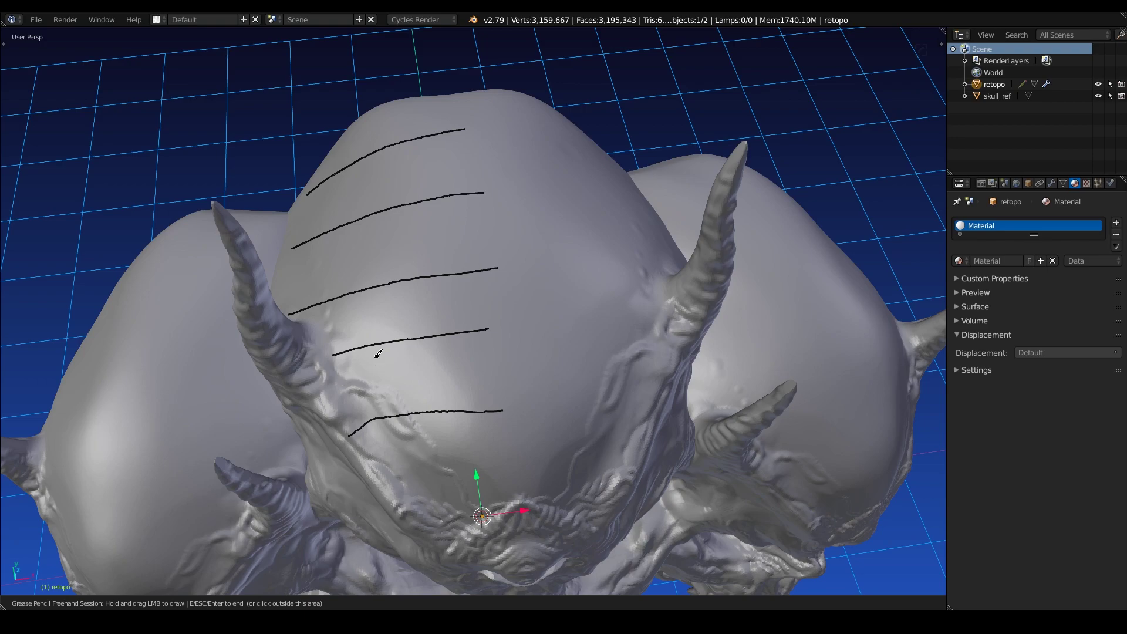
{"action": "key", "text": "Escape"}
- Turn off Bsurfaces Automatic join and run Add Surface on the forehead strokes, making a 20-quad patch
{"action": "middle_click_drag", "start_coordinate": [378, 386], "coordinate": [385, 339]}
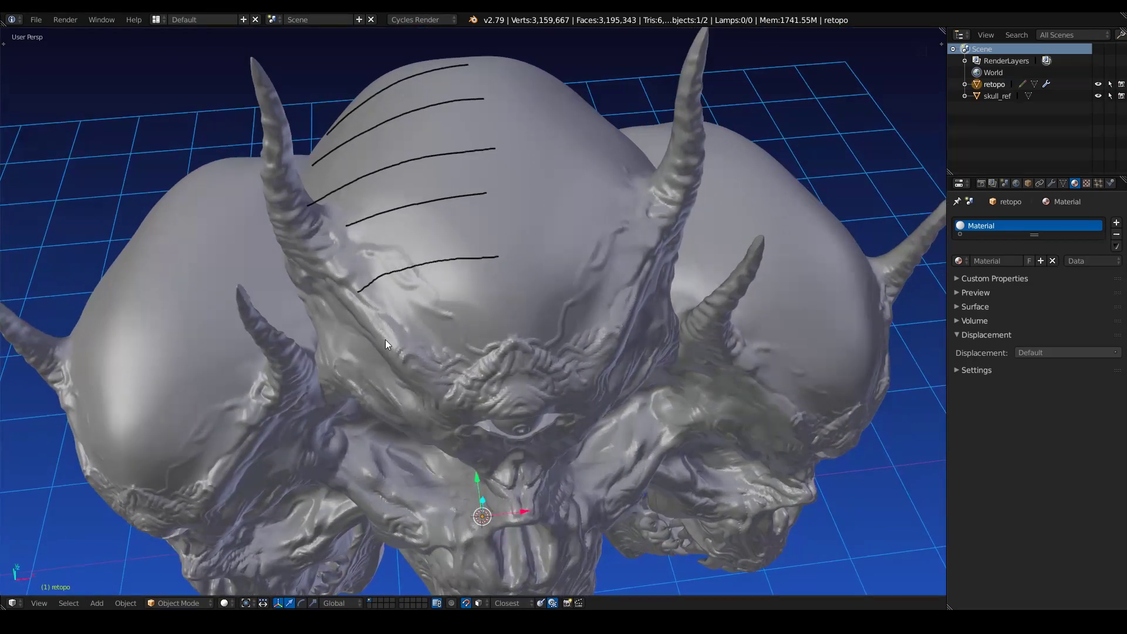
{"action": "key", "text": "t"}
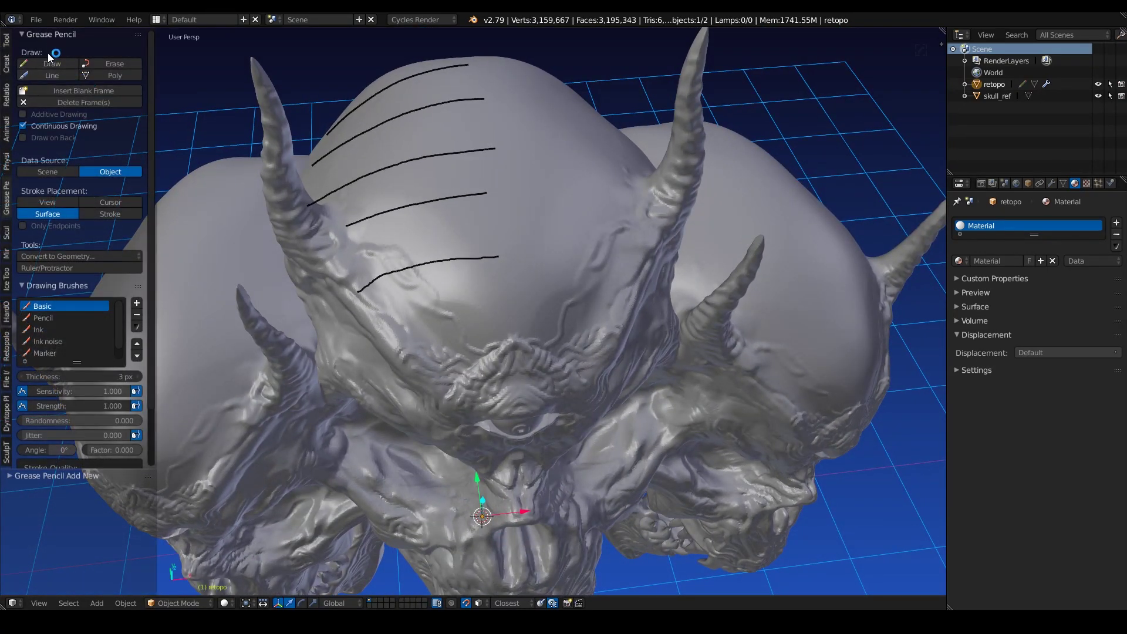
{"action": "left_click", "coordinate": [8, 45]}
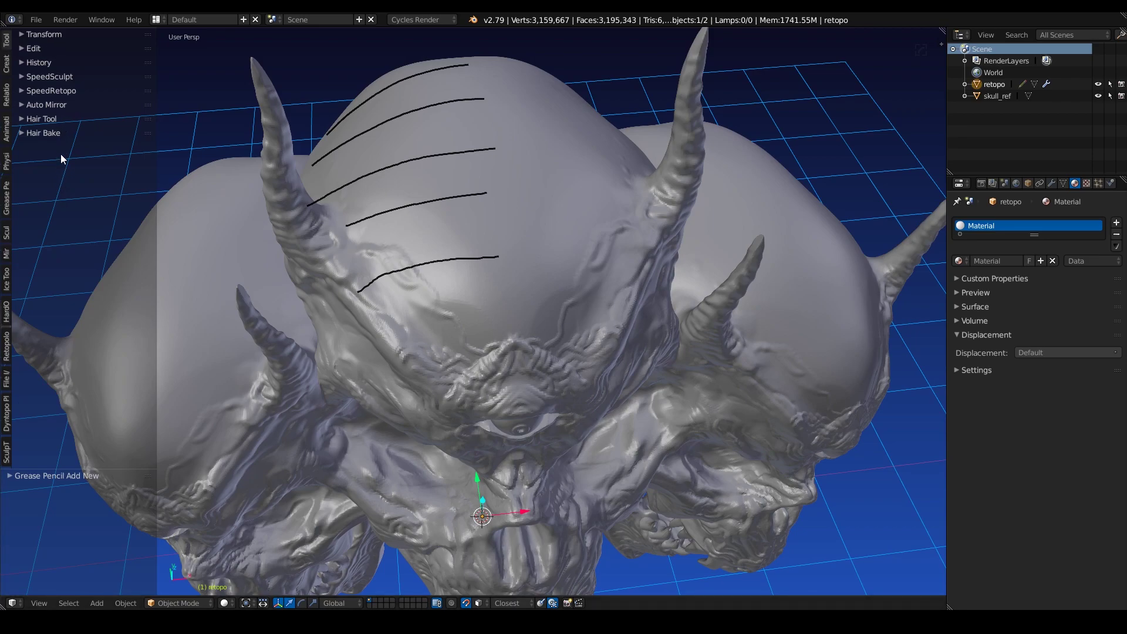
{"action": "key", "text": "Tab"}
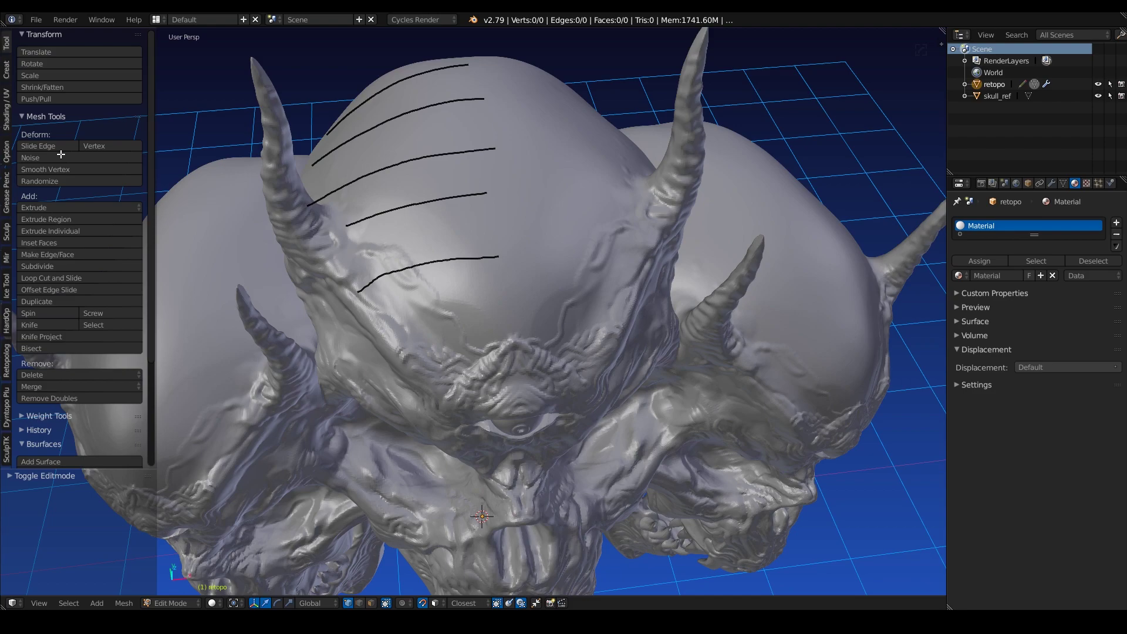
{"action": "left_click", "coordinate": [31, 38]}
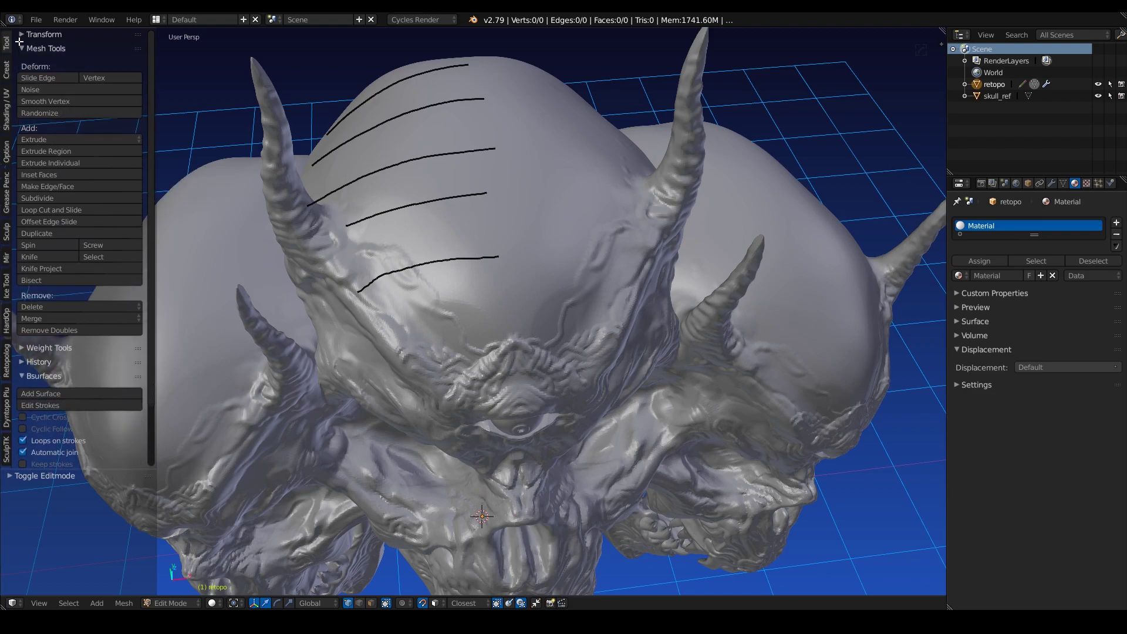
{"action": "left_click", "coordinate": [35, 48]}
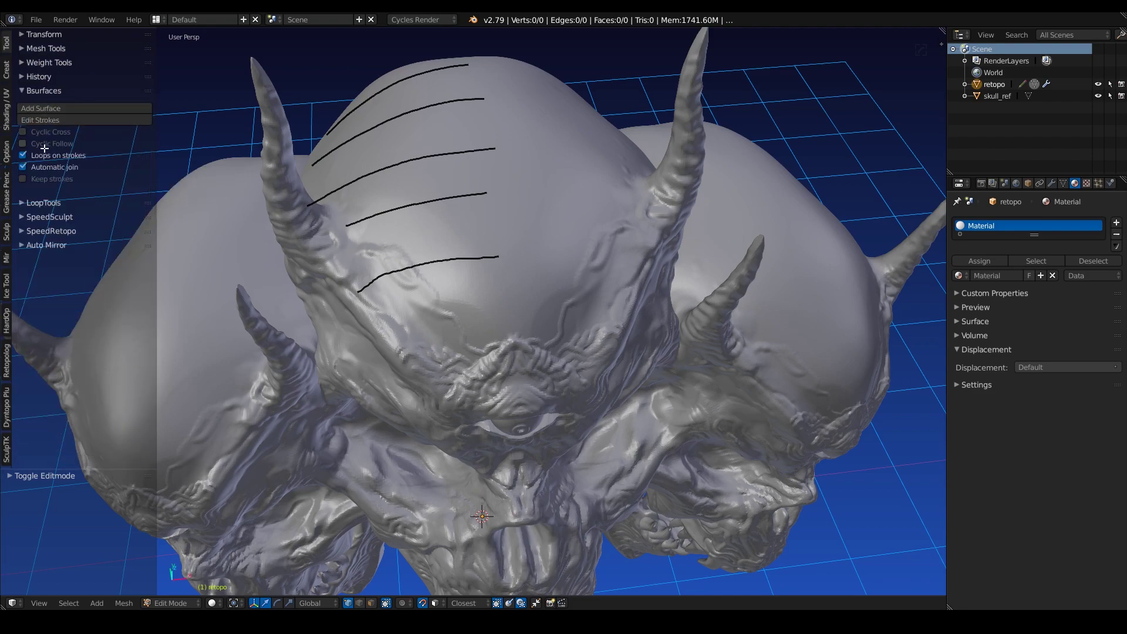
{"action": "left_click", "coordinate": [24, 168]}
{"action": "left_click", "coordinate": [37, 109]}
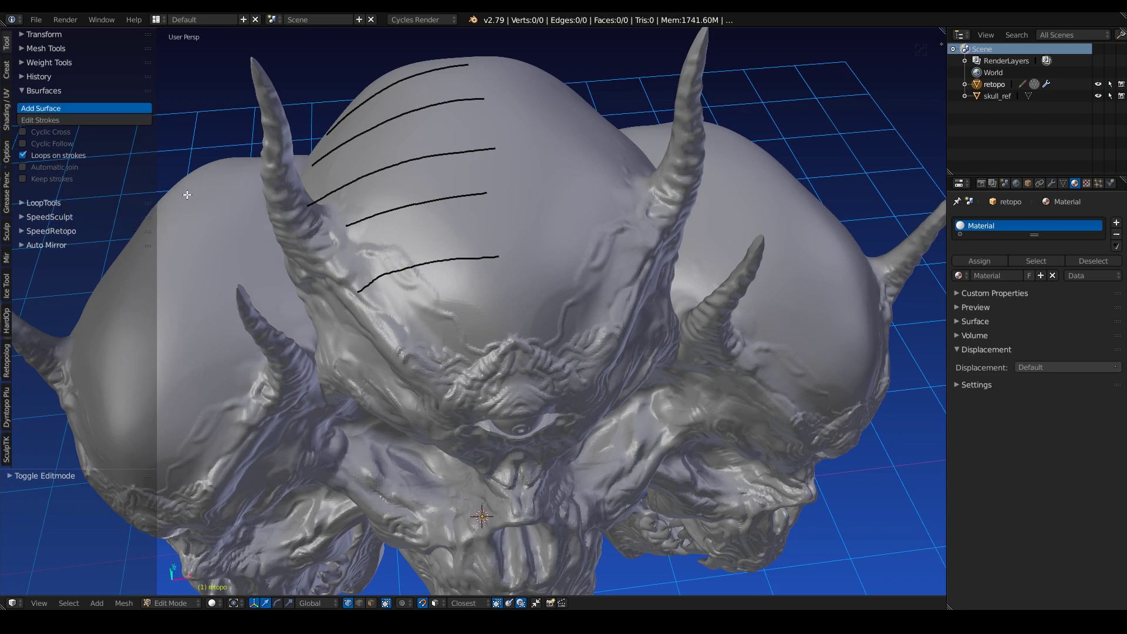
{"action": "mouse_move", "coordinate": [407, 189]}
{"action": "middle_mouse_down"}
{"action": "mouse_move", "coordinate": [569, 189]}
{"action": "mouse_move", "coordinate": [558, 176]}
{"action": "mouse_move", "coordinate": [428, 185]}
{"action": "middle_mouse_up"}
- Switch between Object and Edit Mode and check the material's viewport colour settings
{"action": "key", "text": "Tab"}
{"action": "key", "text": "Tab"}
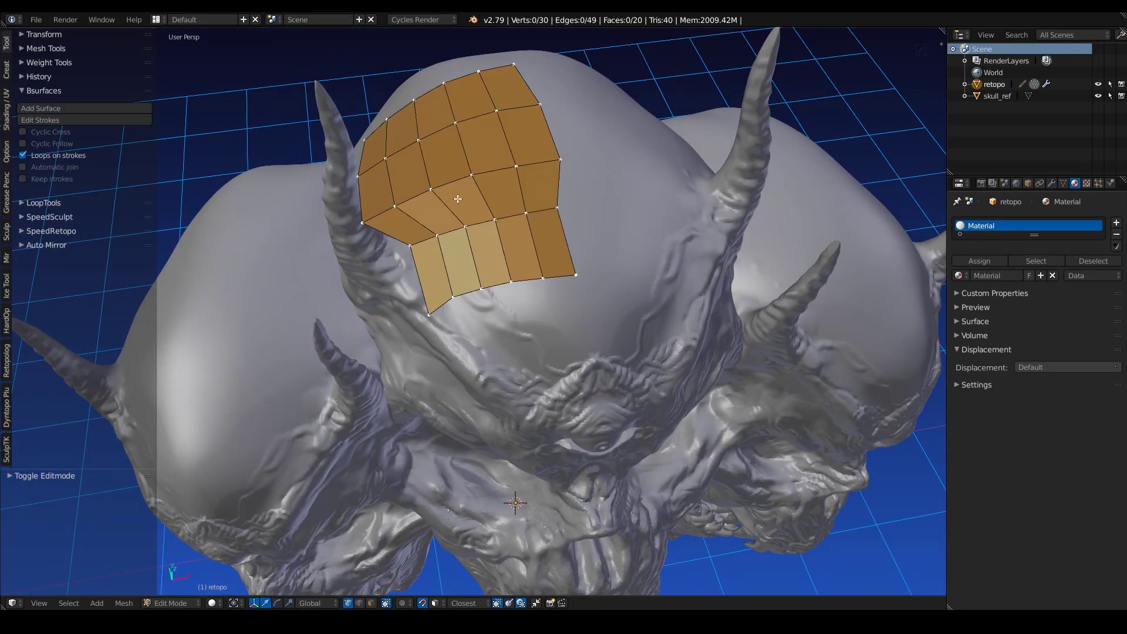
{"action": "left_click", "coordinate": [966, 385]}
{"action": "key", "text": "Tab"}
{"action": "middle_click_drag", "start_coordinate": [522, 205], "coordinate": [490, 152]}
{"action": "key", "text": "Tab"}
- Add four Ctrl+R loop cuts across the forehead patch, doubling it to 40 quad faces
{"action": "key", "text": "ctrl+r"}
{"action": "left_click", "coordinate": [490, 152]}
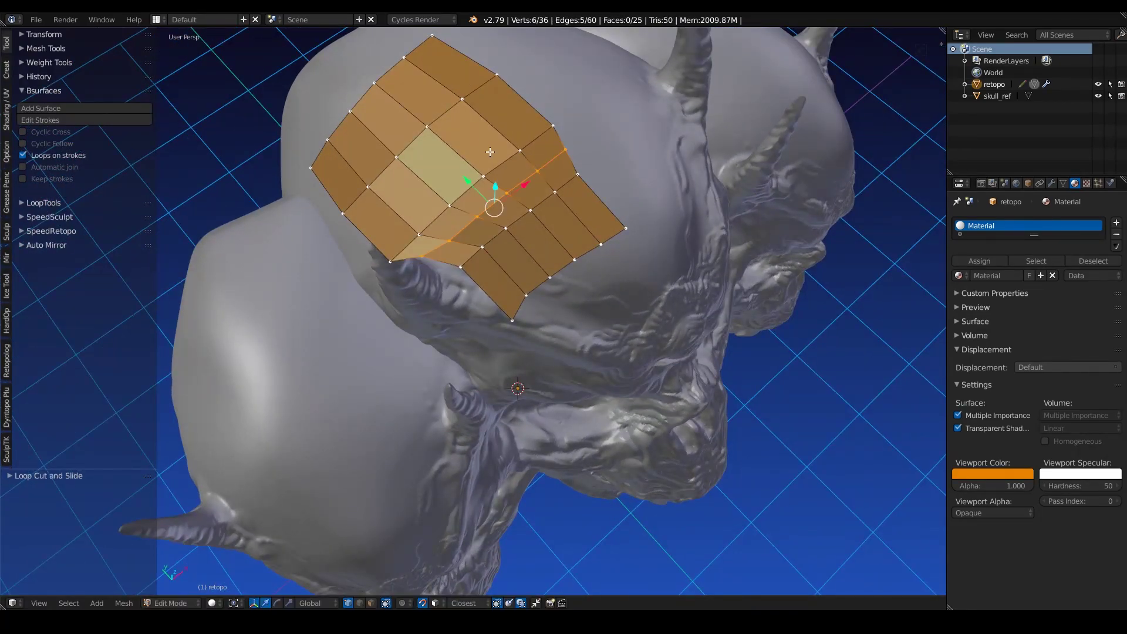
{"action": "key", "text": "ctrl+r"}
{"action": "left_click", "coordinate": [440, 150]}
{"action": "key", "text": "ctrl+r"}
{"action": "left_click", "coordinate": [411, 100]}
{"action": "key", "text": "ctrl+r"}
{"action": "left_click", "coordinate": [561, 224]}
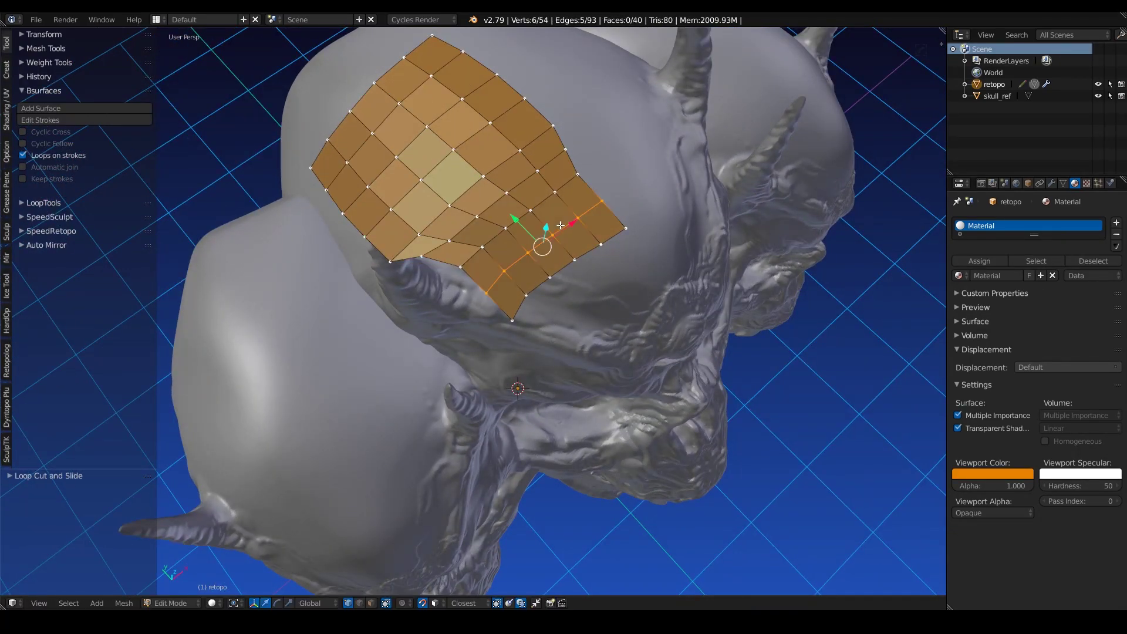
{"action": "middle_click_drag", "start_coordinate": [561, 225], "coordinate": [539, 411]}
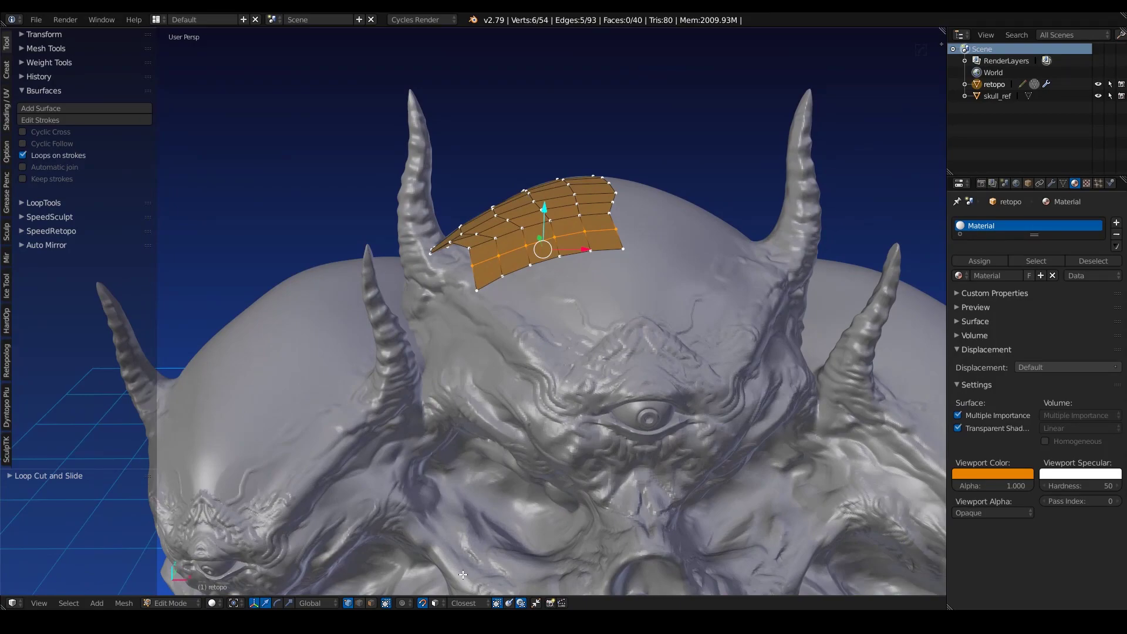
- Select the patch's bottom edge and move it to fit the cranium
{"action": "middle_click_drag", "start_coordinate": [464, 575], "coordinate": [496, 284]}
{"action": "right_click", "coordinate": [497, 283]}
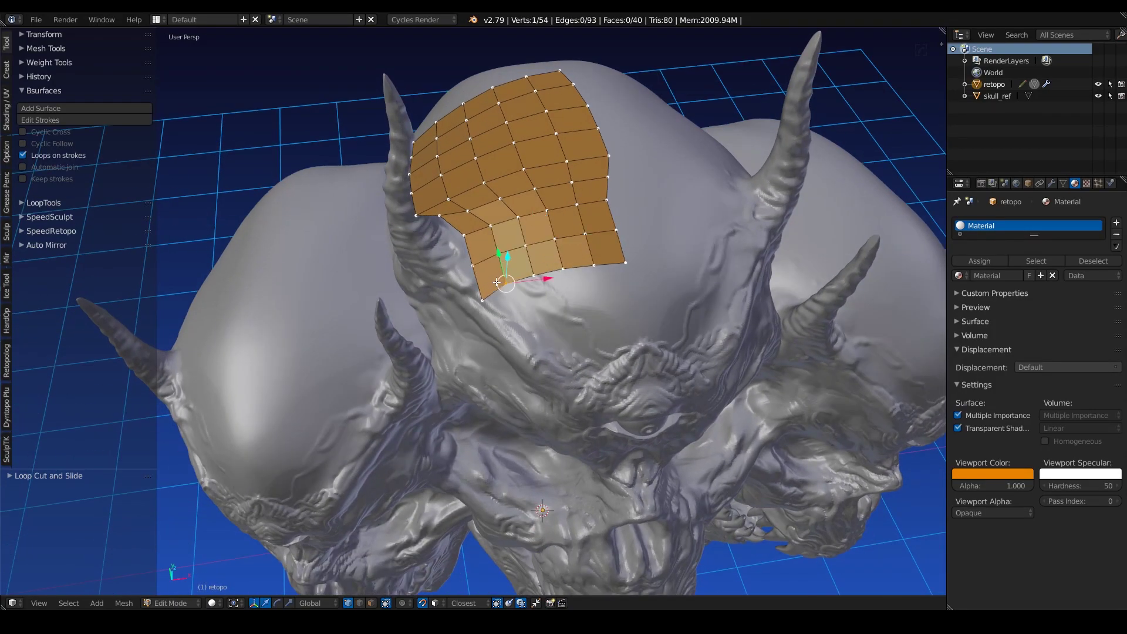
{"action": "right_click", "coordinate": [623, 264], "text": "ctrl"}
{"action": "key", "text": "g"}
{"action": "left_click", "coordinate": [622, 267]}
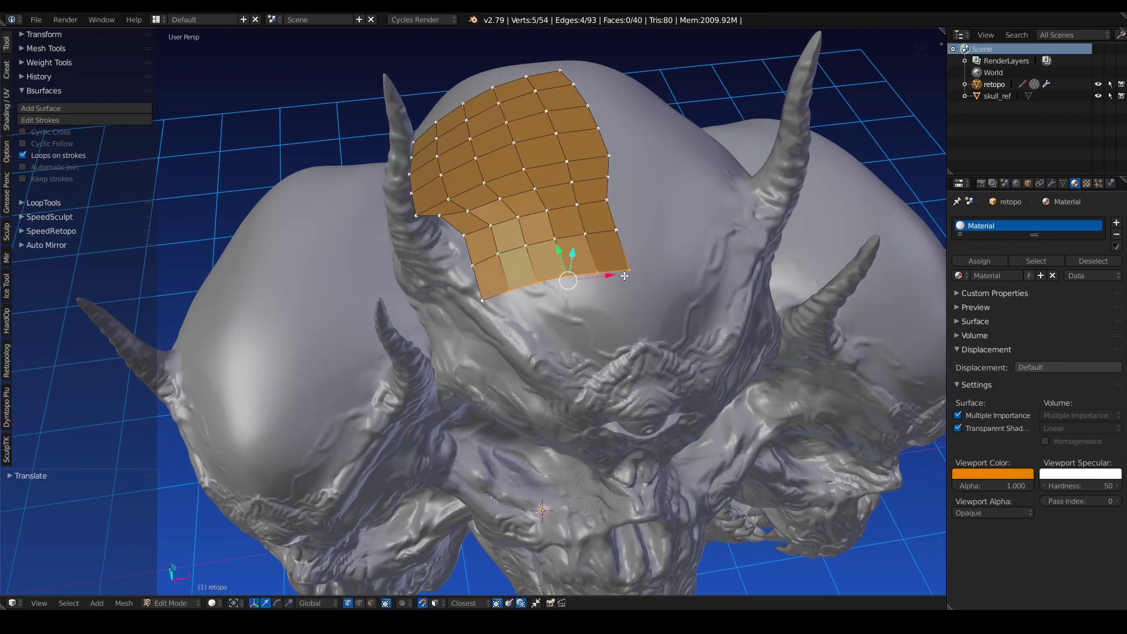
{"action": "middle_click_drag", "start_coordinate": [622, 267], "coordinate": [600, 316]}
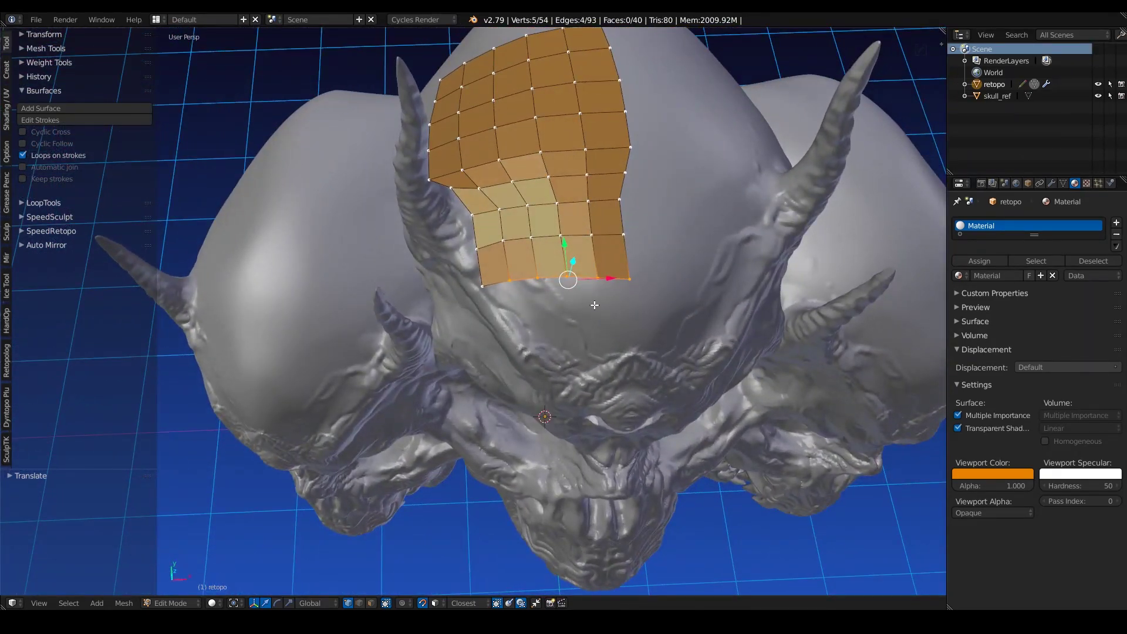
- Select all the patch's vertices and return to Object Mode
{"action": "key", "text": "a"}
{"action": "key", "text": "Tab"}
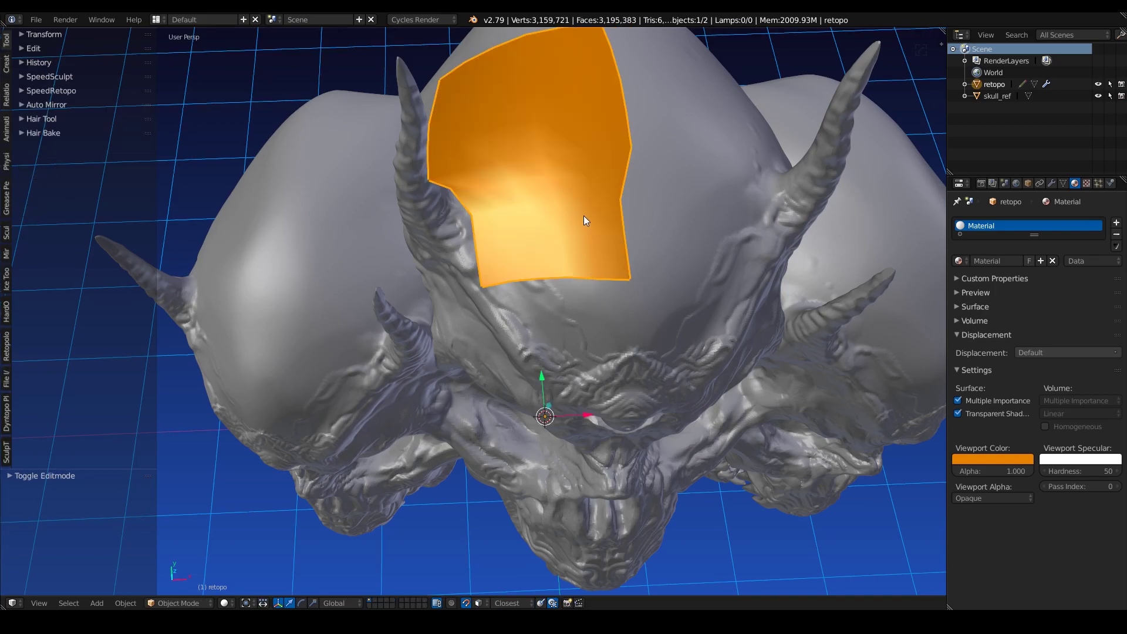
{"action": "middle_click_drag", "start_coordinate": [584, 216], "coordinate": [576, 421]}
{"action": "scroll", "coordinate": [561, 246], "scroll_direction": "down", "scroll_amount": 5}
{"action": "scroll", "coordinate": [495, 262], "scroll_direction": "up", "scroll_amount": 2}
{"action": "scroll", "coordinate": [562, 371], "scroll_direction": "up", "scroll_amount": 3}
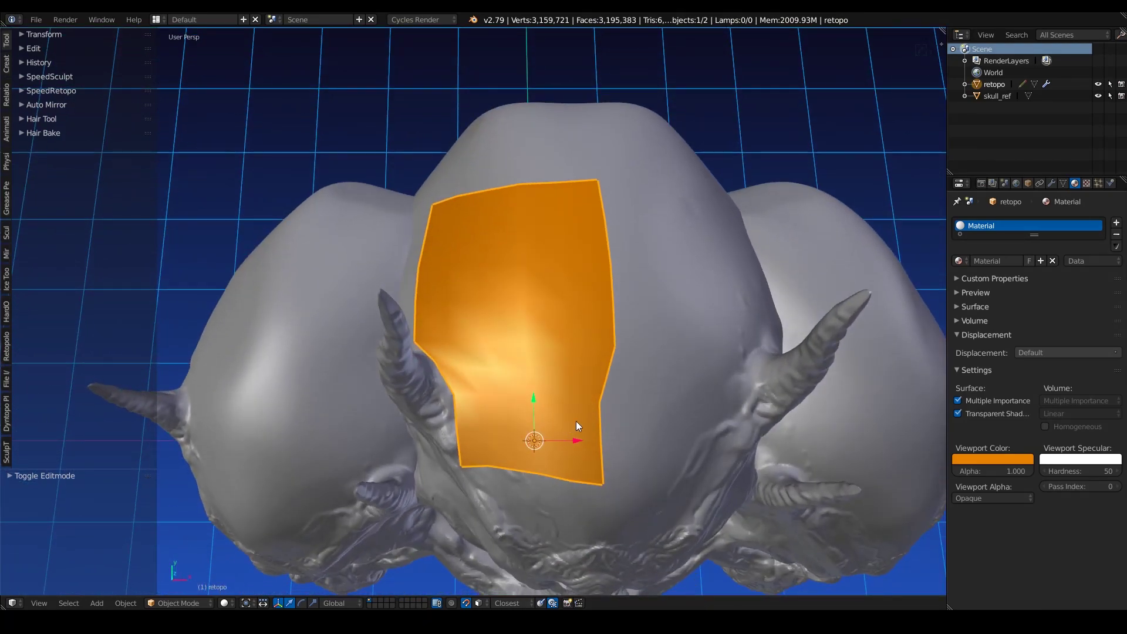
- Toggle the retopo object's X-Ray display off and on in Object Display properties, leaving it on
{"action": "left_click", "coordinate": [1028, 184]}
{"action": "left_click", "coordinate": [974, 325]}
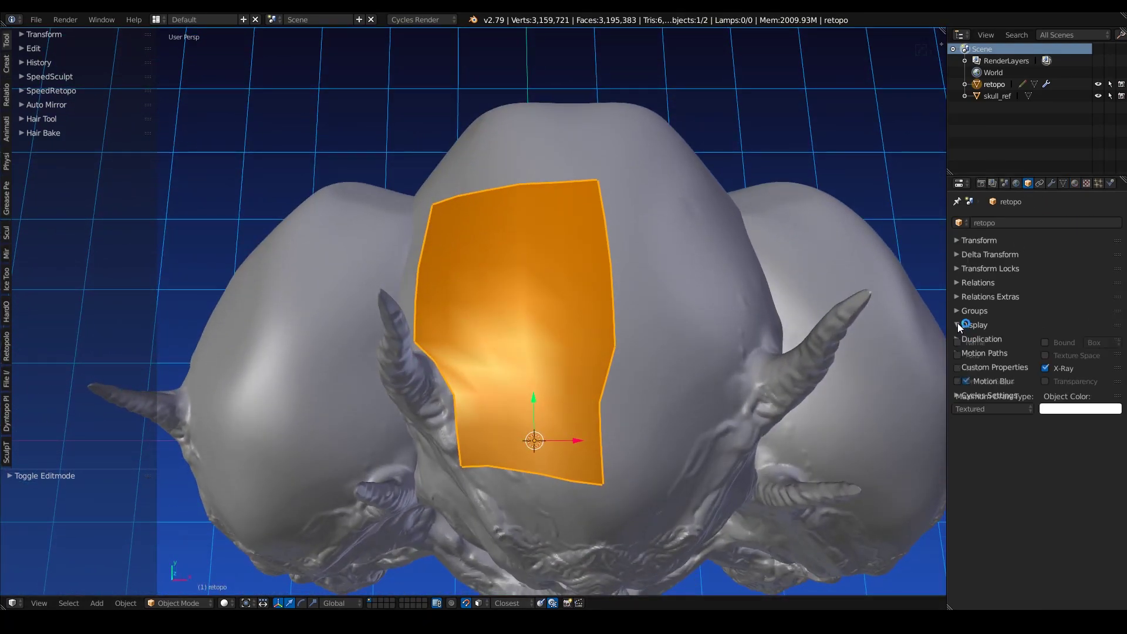
{"action": "left_click", "coordinate": [1045, 368]}
{"action": "middle_click_drag", "start_coordinate": [570, 411], "coordinate": [585, 374]}
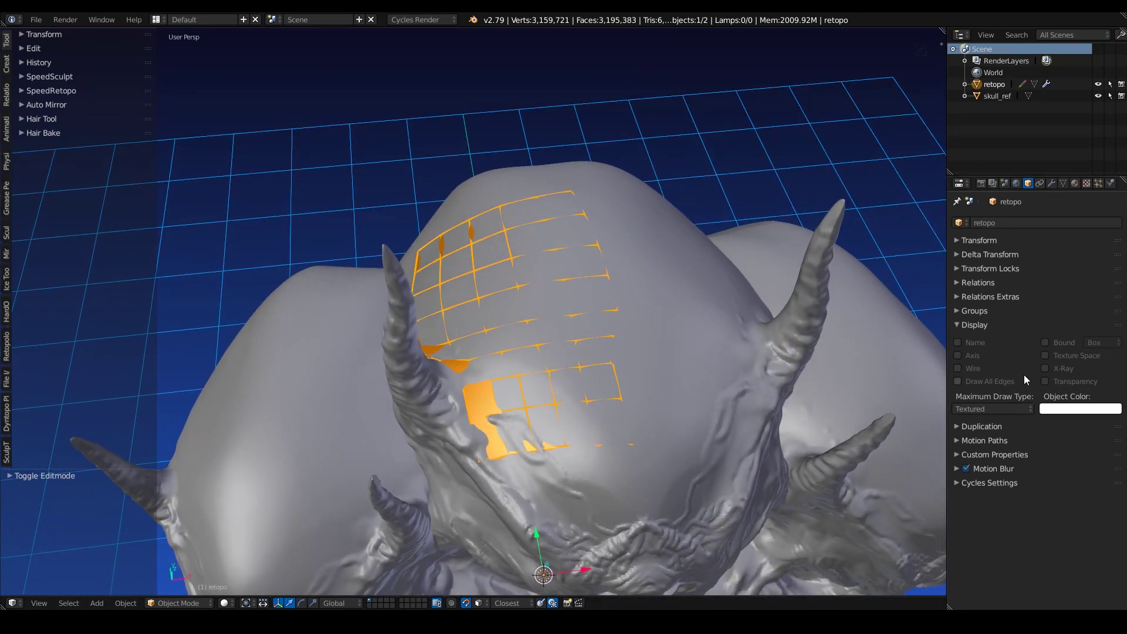
{"action": "left_click", "coordinate": [1045, 368]}
{"action": "middle_click_drag", "start_coordinate": [603, 365], "coordinate": [590, 249]}
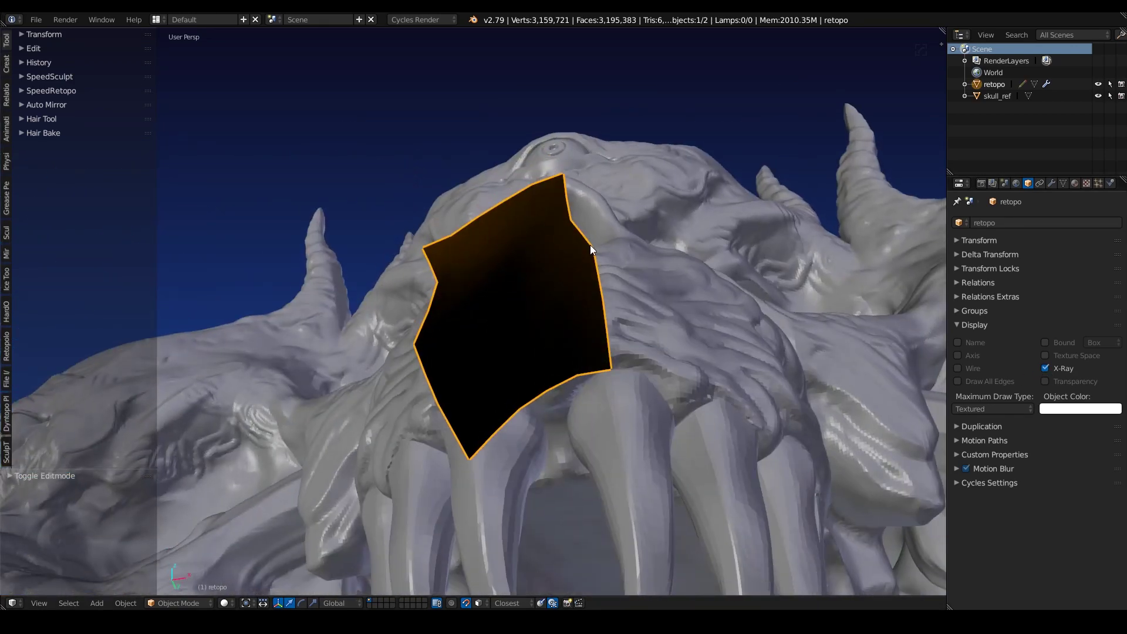
{"action": "left_click", "coordinate": [1045, 368]}
{"action": "scroll", "coordinate": [653, 326], "scroll_direction": "down", "scroll_amount": 8}
{"action": "middle_click_drag", "start_coordinate": [544, 312], "coordinate": [593, 369]}
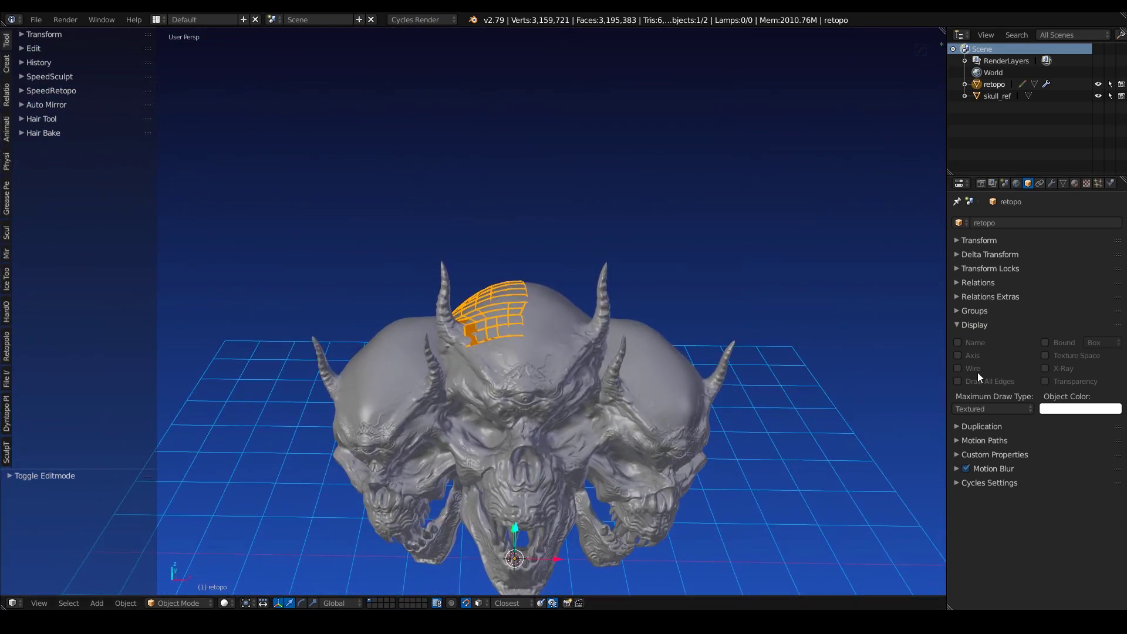
{"action": "left_click", "coordinate": [1046, 368]}
{"action": "scroll", "coordinate": [569, 348], "scroll_direction": "up", "scroll_amount": 6}
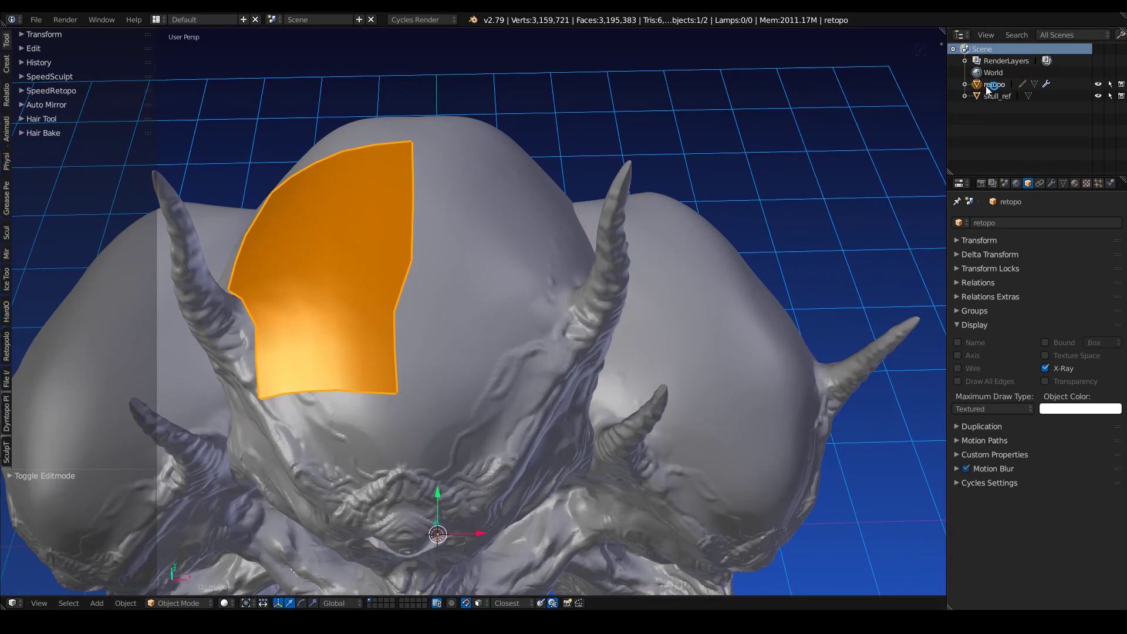
- Draw the first three grease pencil guide strokes across the right forehead
{"action": "key", "text": "d"}
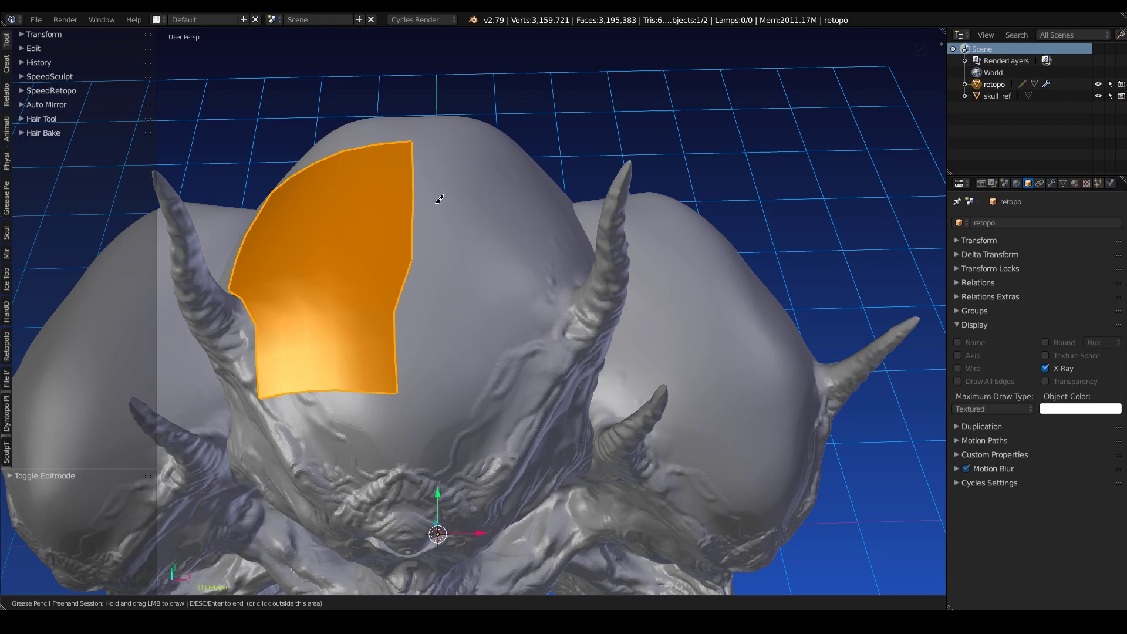
{"action": "middle_click_drag", "start_coordinate": [442, 193], "coordinate": [454, 203]}
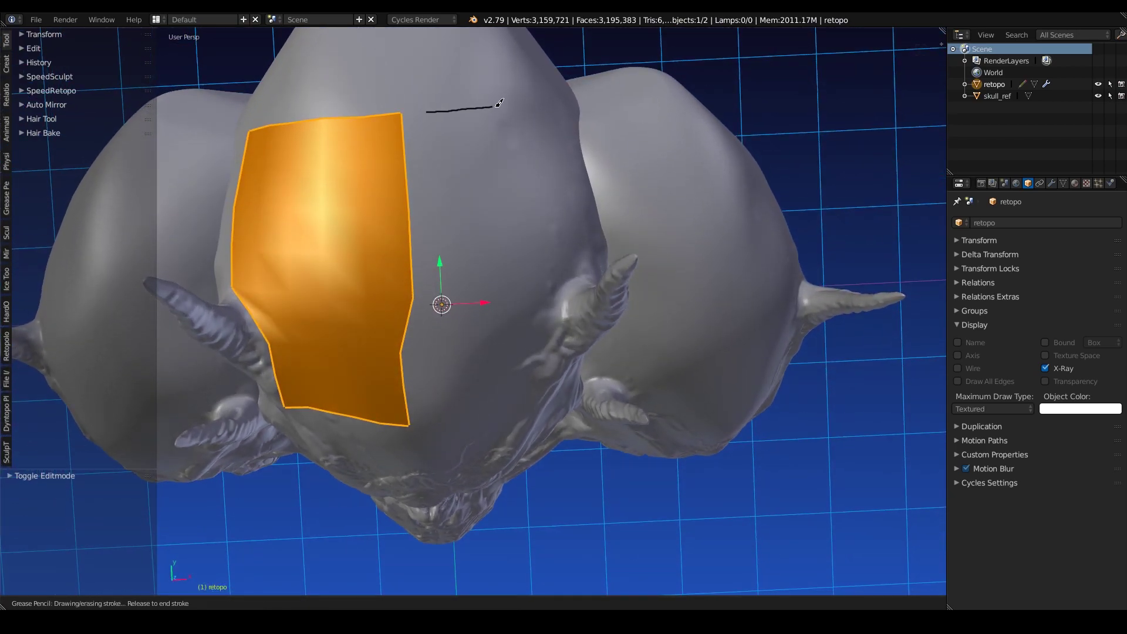
{"action": "left_click_drag", "start_coordinate": [565, 104], "coordinate": [565, 105]}
{"action": "left_click_drag", "start_coordinate": [436, 172], "coordinate": [588, 170]}
{"action": "left_click_drag", "start_coordinate": [442, 243], "coordinate": [620, 244]}
- Draw the fourth and fifth guide strokes, end the grease pencil session, and enter Edit Mode
{"action": "middle_click_drag", "start_coordinate": [519, 273], "coordinate": [474, 285]}
{"action": "left_click_drag", "start_coordinate": [452, 289], "coordinate": [567, 277]}
{"action": "mouse_move", "coordinate": [493, 293]}
{"action": "middle_mouse_down"}
{"action": "mouse_move", "coordinate": [470, 311]}
{"action": "mouse_move", "coordinate": [478, 252]}
{"action": "mouse_move", "coordinate": [493, 239]}
{"action": "middle_mouse_up"}
{"action": "left_click_drag", "start_coordinate": [443, 215], "coordinate": [514, 215]}
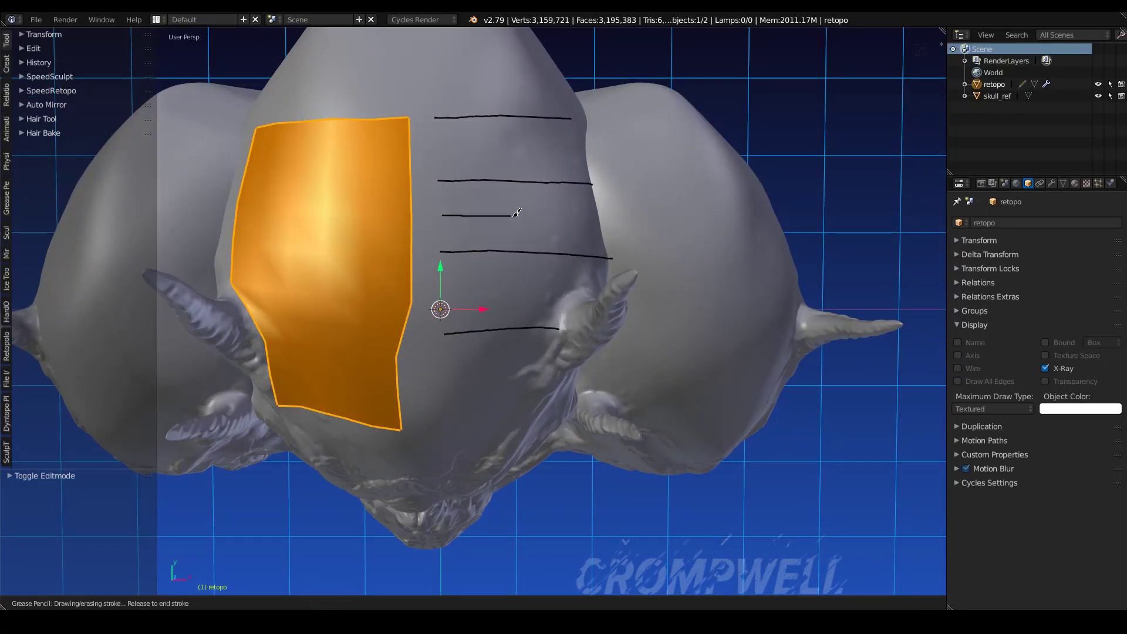
{"action": "left_click_drag", "start_coordinate": [593, 216], "coordinate": [598, 218]}
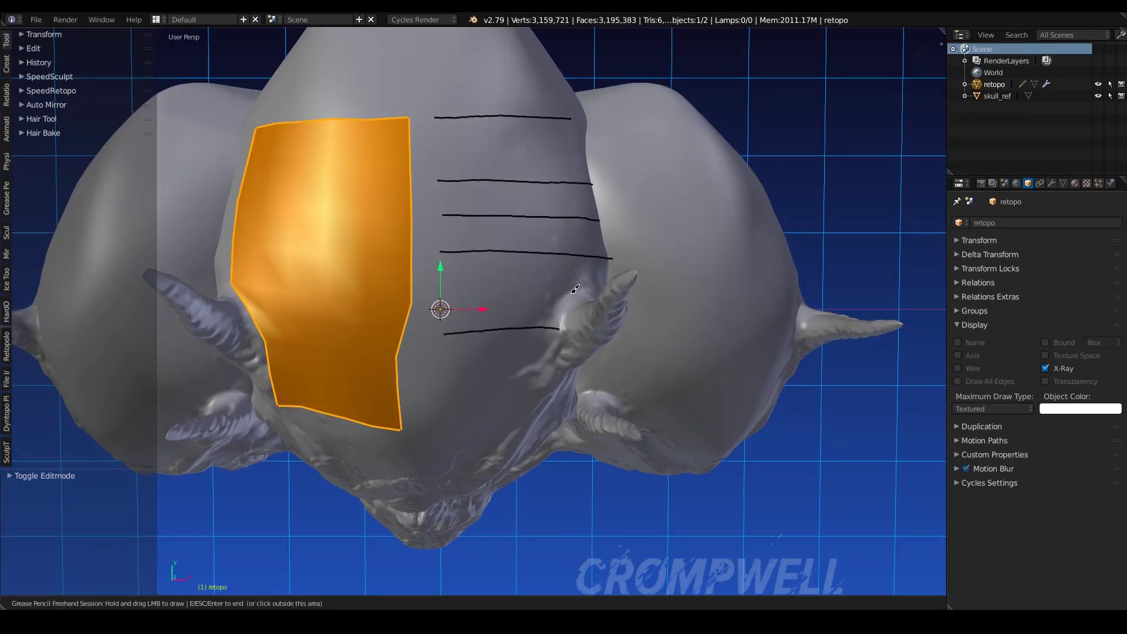
{"action": "middle_click_drag", "start_coordinate": [575, 288], "coordinate": [536, 235]}
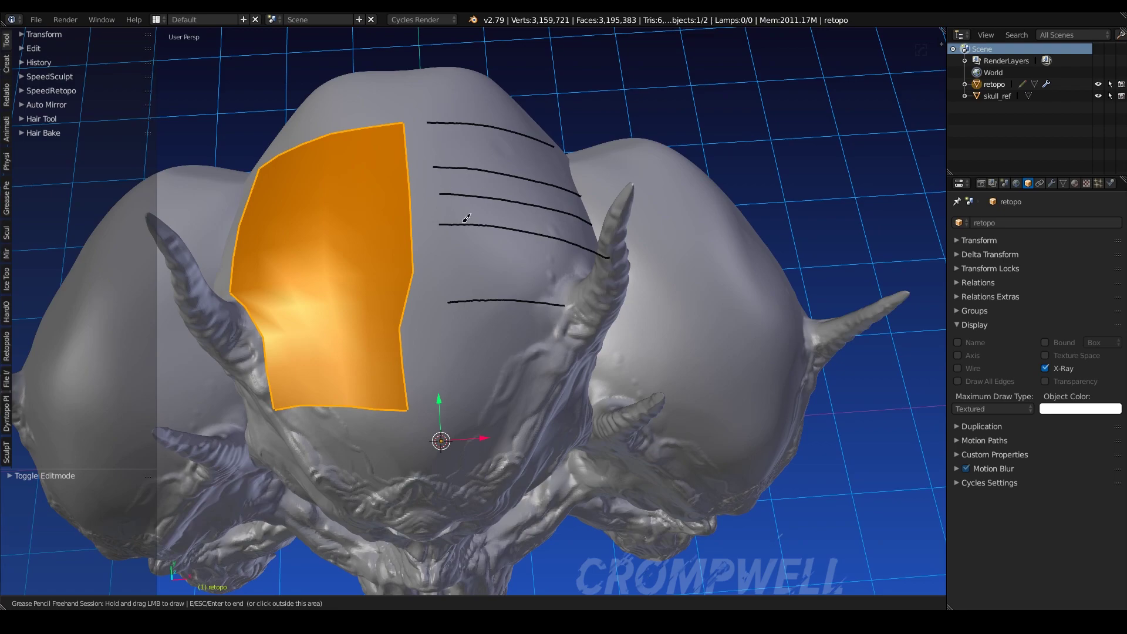
{"action": "key", "text": "Escape"}
{"action": "key", "text": "Tab"}
{"action": "middle_click_drag", "start_coordinate": [448, 235], "coordinate": [453, 225]}
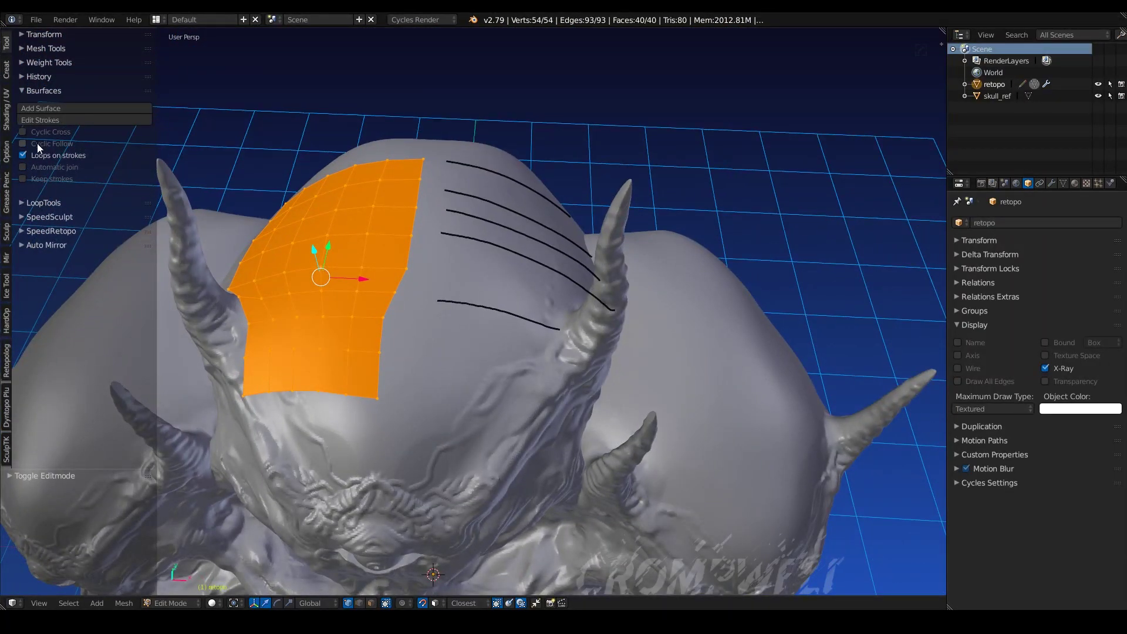
- Build a second quad patch from the new strokes and select one of its vertical edge loops
{"action": "left_click", "coordinate": [44, 107]}
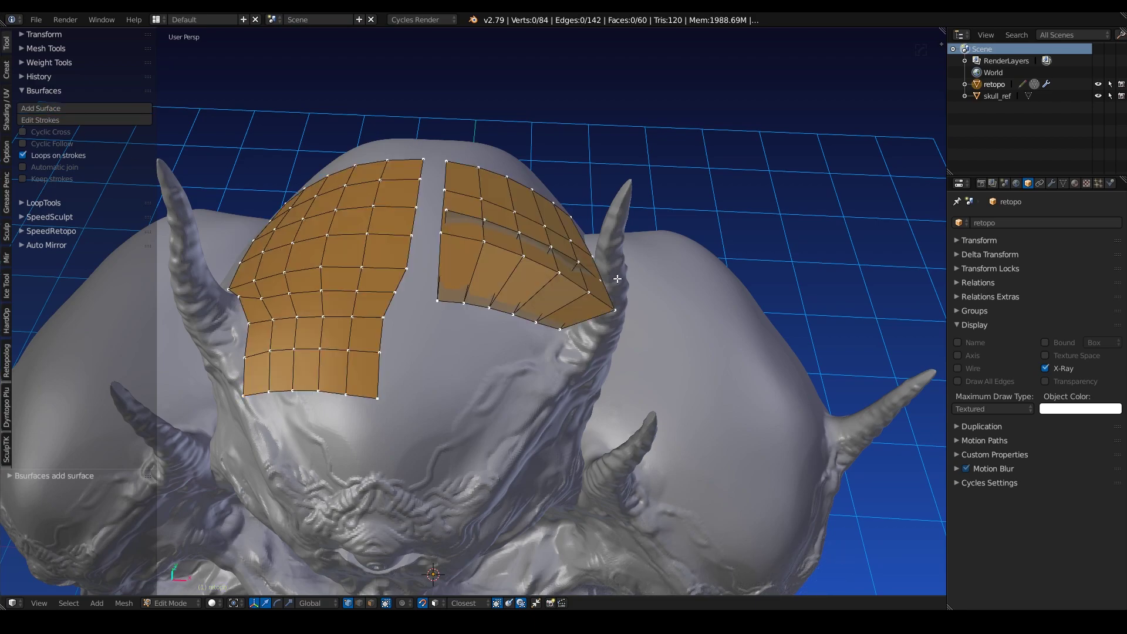
{"action": "mouse_move", "coordinate": [592, 268]}
{"action": "middle_mouse_down"}
{"action": "mouse_move", "coordinate": [359, 343]}
{"action": "mouse_move", "coordinate": [390, 395]}
{"action": "middle_mouse_up"}
{"action": "right_click", "coordinate": [387, 327], "text": "alt"}
- Slide the selected edge loop across the patch, then delete its vertices
{"action": "left_click_drag", "start_coordinate": [437, 370], "coordinate": [402, 341]}
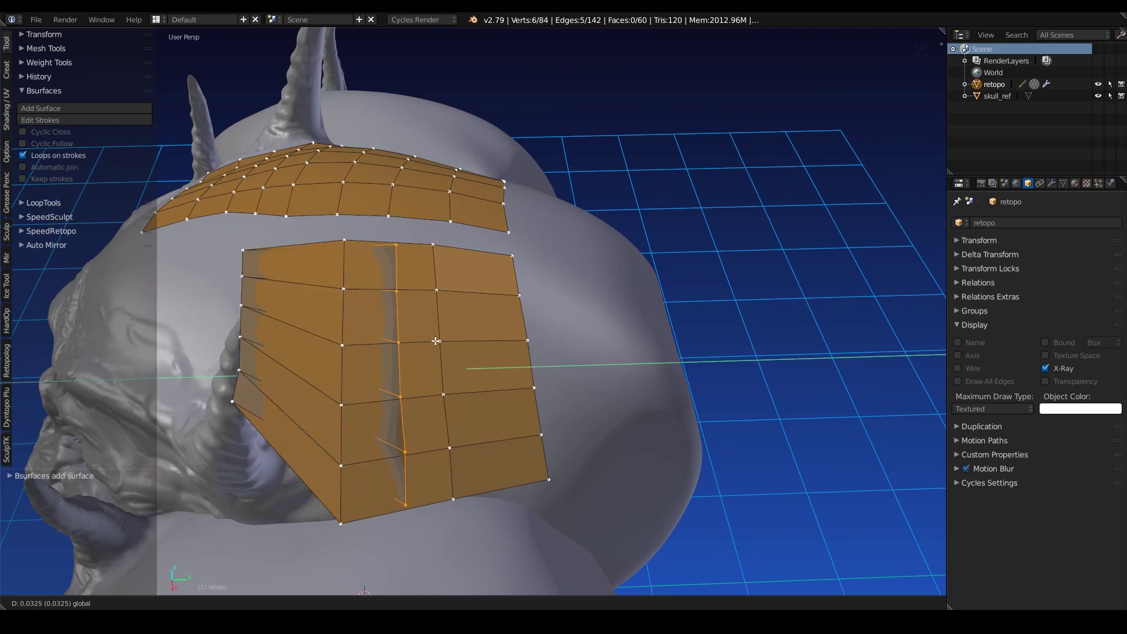
{"action": "middle_click_drag", "start_coordinate": [402, 342], "coordinate": [276, 364]}
{"action": "middle_click_drag", "start_coordinate": [323, 415], "coordinate": [515, 256]}
{"action": "left_click_drag", "start_coordinate": [578, 237], "coordinate": [370, 238]}
{"action": "middle_click_drag", "start_coordinate": [370, 238], "coordinate": [401, 275]}
{"action": "left_click_drag", "start_coordinate": [350, 314], "coordinate": [302, 304]}
{"action": "middle_click_drag", "start_coordinate": [303, 303], "coordinate": [401, 275]}
{"action": "key", "text": "x"}
{"action": "left_click", "coordinate": [338, 296]}
- Loop-cut the right forehead patch and slide the loop row above the cut upward
{"action": "key", "text": "Tab"}
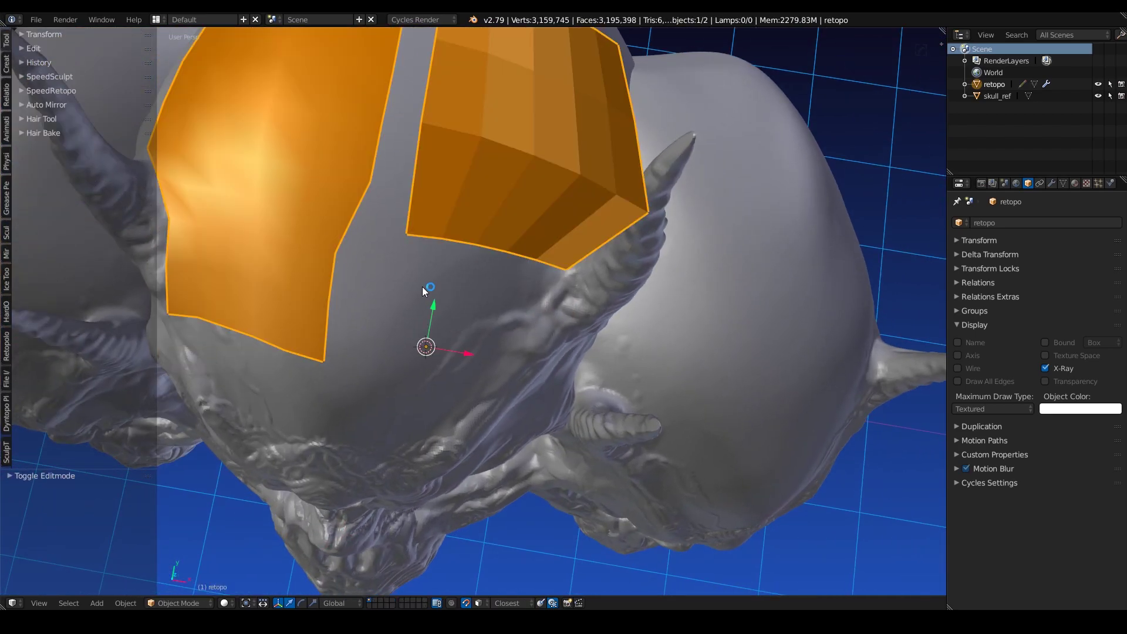
{"action": "key", "text": "Tab"}
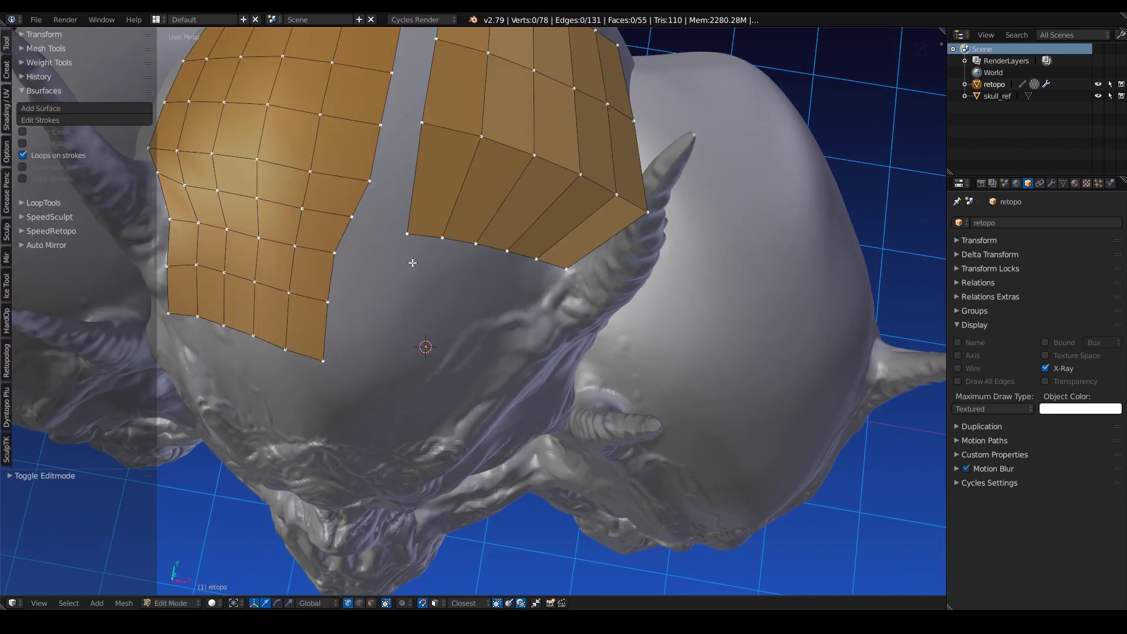
{"action": "middle_click_drag", "start_coordinate": [456, 272], "coordinate": [415, 263]}
{"action": "key", "text": "ctrl+r"}
{"action": "left_click", "coordinate": [418, 309]}
{"action": "left_click", "coordinate": [409, 321]}
{"action": "key", "text": "ctrl+r"}
{"action": "left_click", "coordinate": [411, 254]}
{"action": "left_click", "coordinate": [410, 251]}
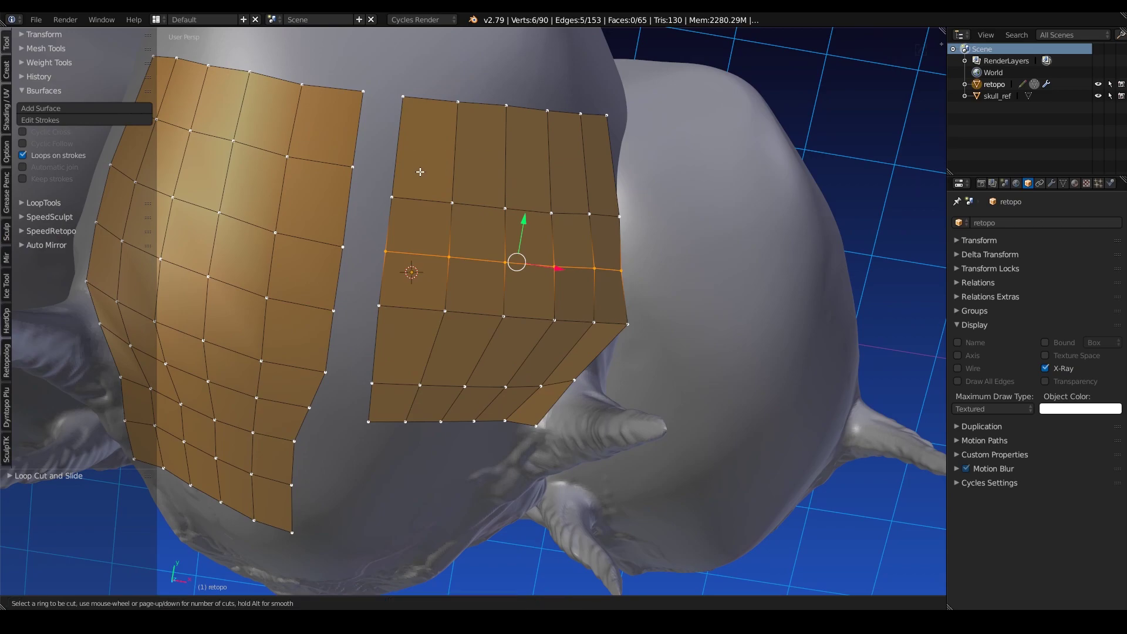
{"action": "right_click", "coordinate": [435, 202], "text": "alt"}
{"action": "key", "text": "g"}
{"action": "key", "text": "g"}
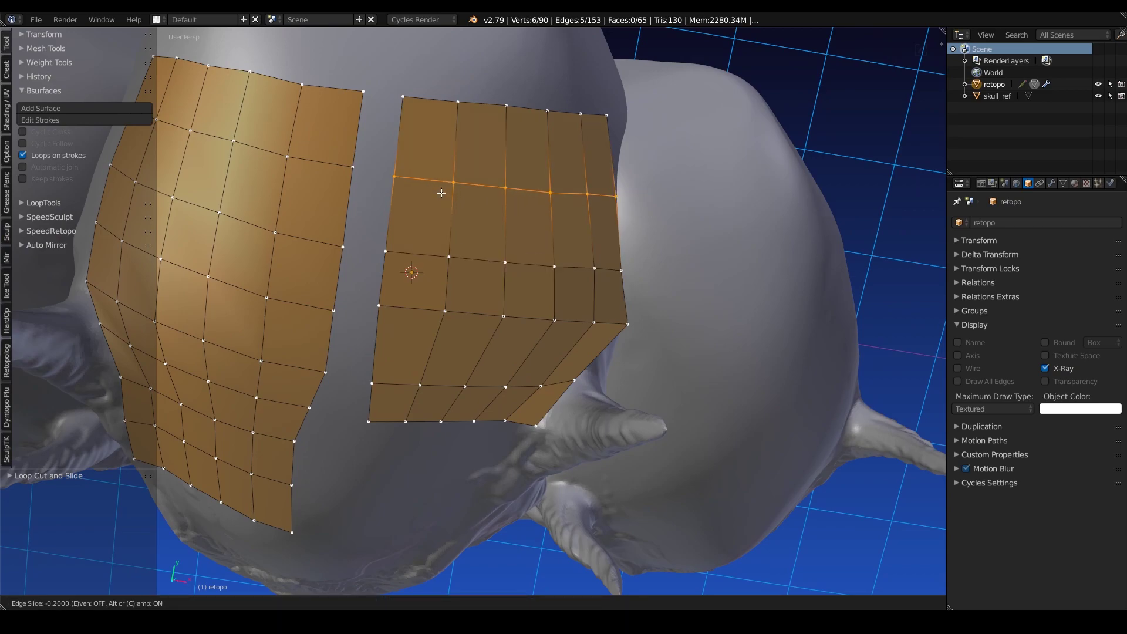
{"action": "left_click", "coordinate": [443, 186]}
- Bridge the two patches' facing boundary loops into one 70-face surface
{"action": "middle_click_drag", "start_coordinate": [444, 187], "coordinate": [364, 163]}
{"action": "right_click", "coordinate": [360, 160], "text": "alt"}
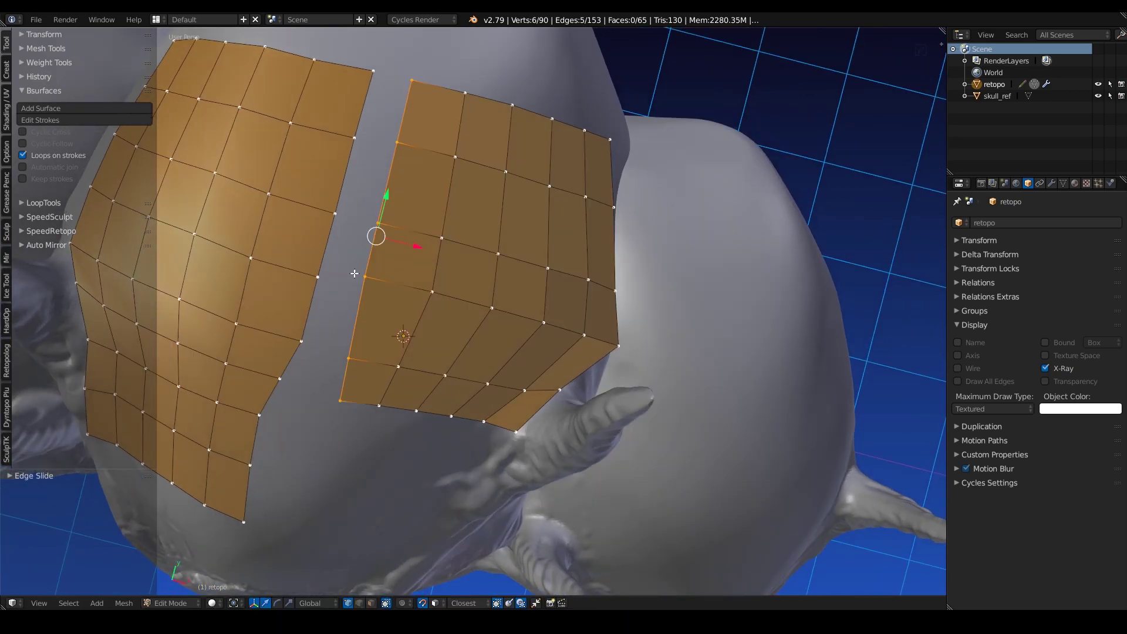
{"action": "right_click", "coordinate": [284, 373], "text": "ctrl"}
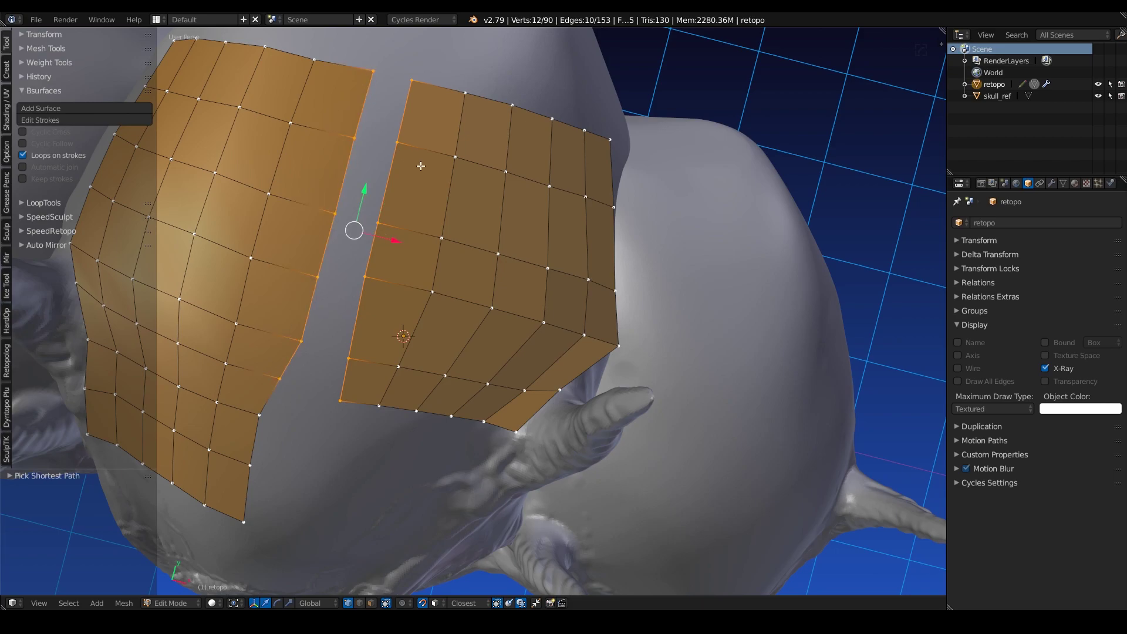
{"action": "key", "text": "ctrl+e"}
{"action": "left_click", "coordinate": [392, 252]}
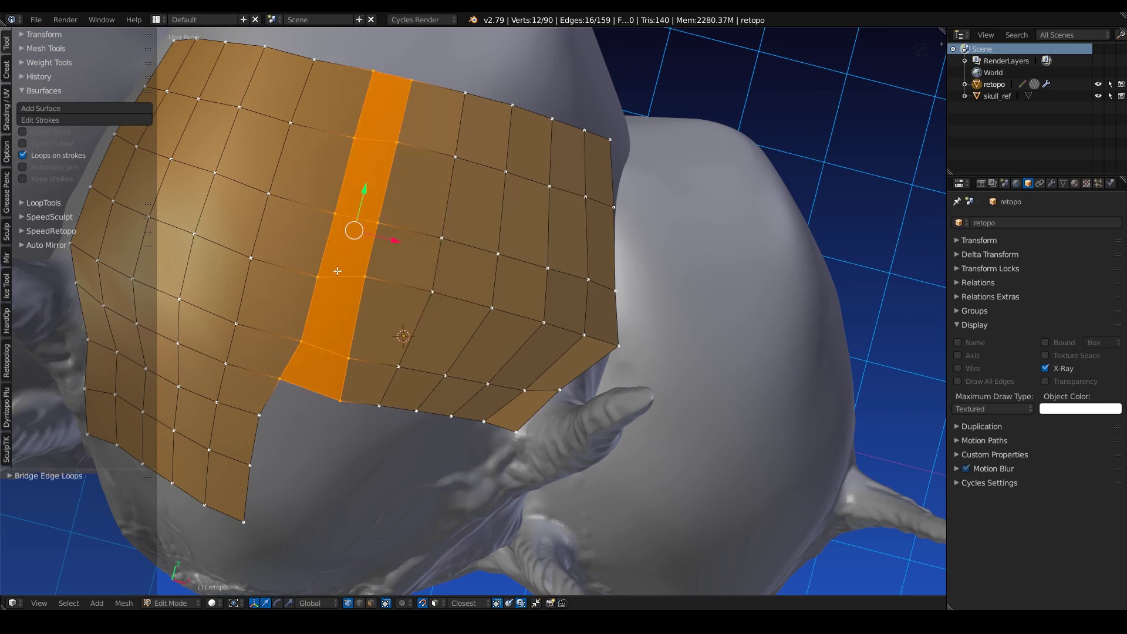
{"action": "scroll", "coordinate": [327, 252], "scroll_direction": "down", "scroll_amount": 8}
{"action": "middle_click_drag", "start_coordinate": [327, 252], "coordinate": [392, 258]}
- Select the whole retopo mesh and check it in Object Mode before returning to Edit Mode
{"action": "key", "text": "a"}
{"action": "key", "text": "a"}
{"action": "key", "text": "Tab"}
{"action": "scroll", "coordinate": [456, 241], "scroll_direction": "up", "scroll_amount": 6}
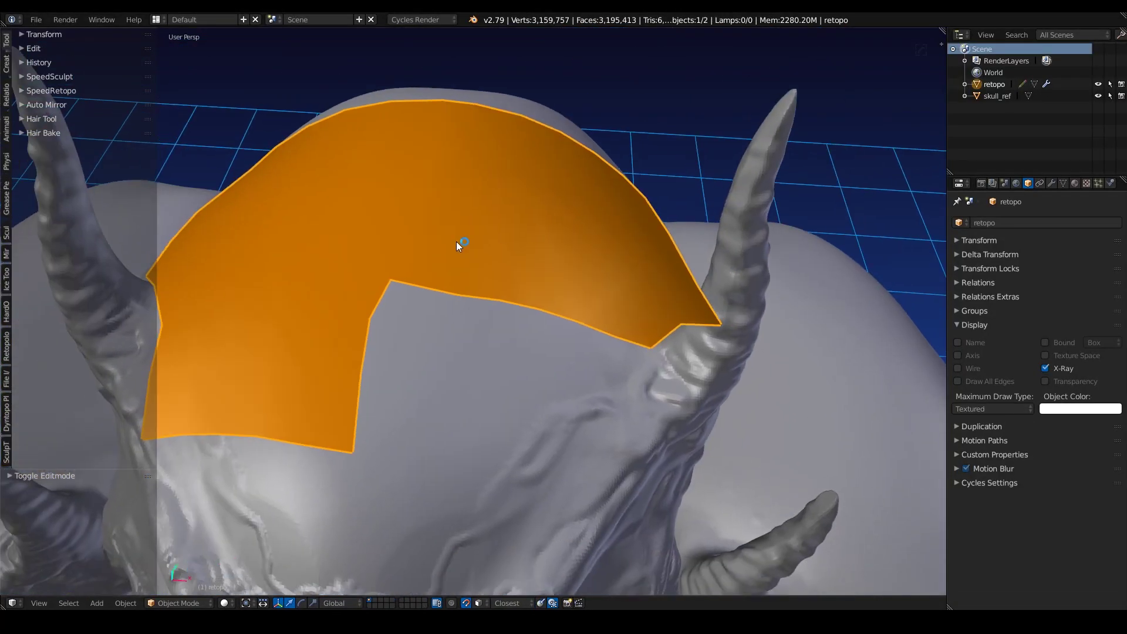
{"action": "scroll", "coordinate": [479, 285], "scroll_direction": "down", "scroll_amount": 5}
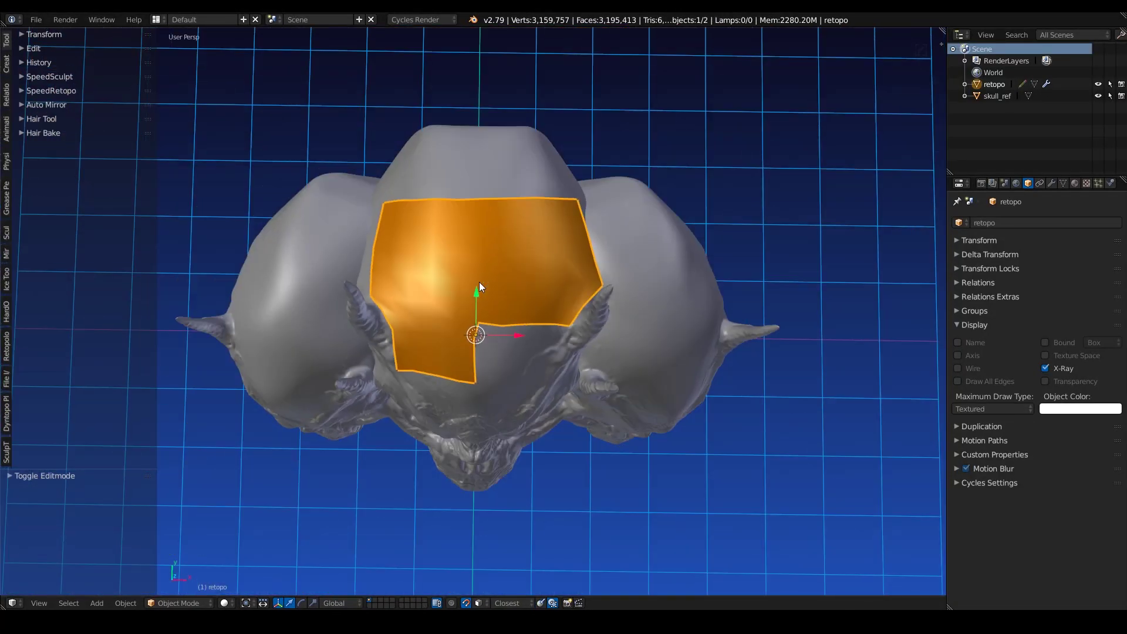
{"action": "key", "text": "Tab"}
{"action": "scroll", "coordinate": [477, 287], "scroll_direction": "up", "scroll_amount": 2}
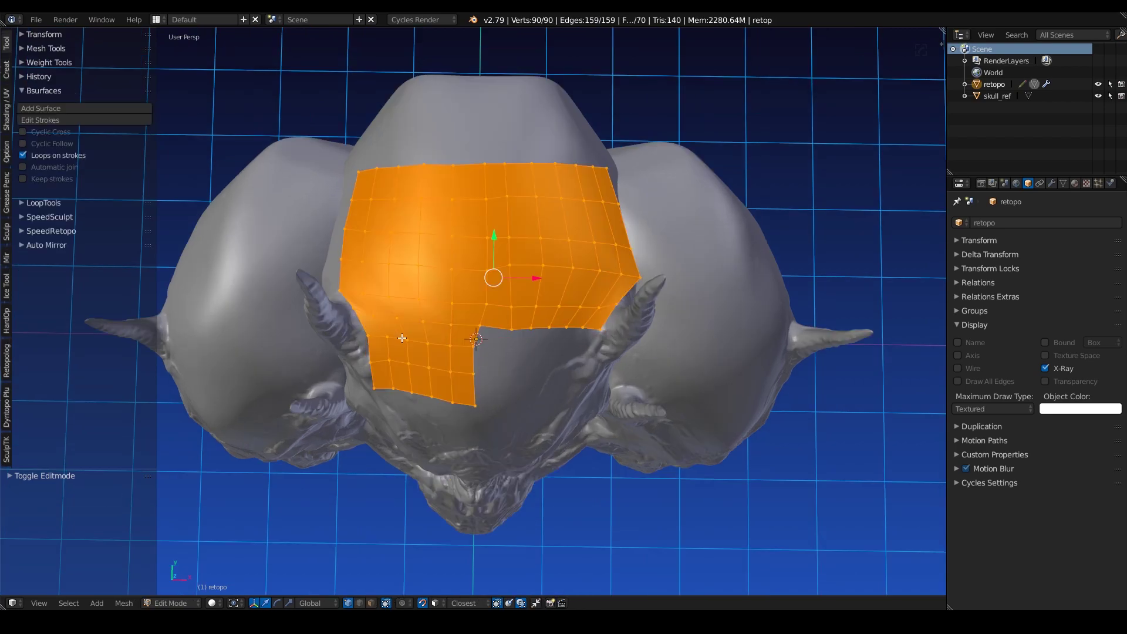
- Split the lower-left horizontal edge loop into two parallel loops
{"action": "right_click", "coordinate": [402, 339], "text": "alt"}
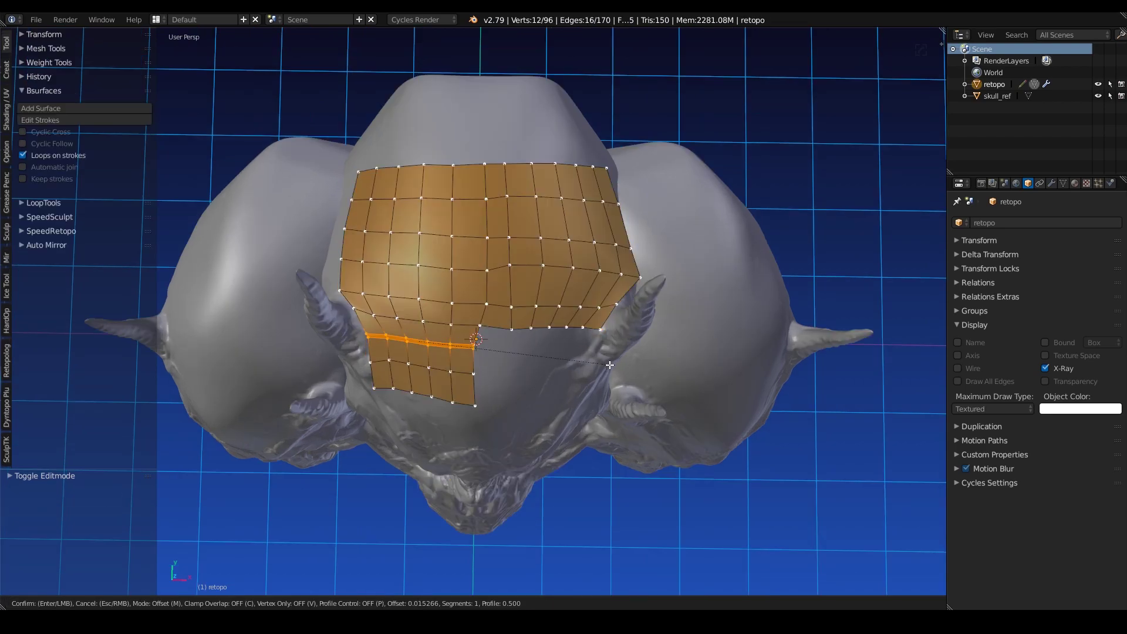
{"action": "key", "text": "Tab"}
{"action": "middle_click_drag", "start_coordinate": [581, 359], "coordinate": [471, 309]}
{"action": "scroll", "coordinate": [498, 314], "scroll_direction": "up", "scroll_amount": 2}
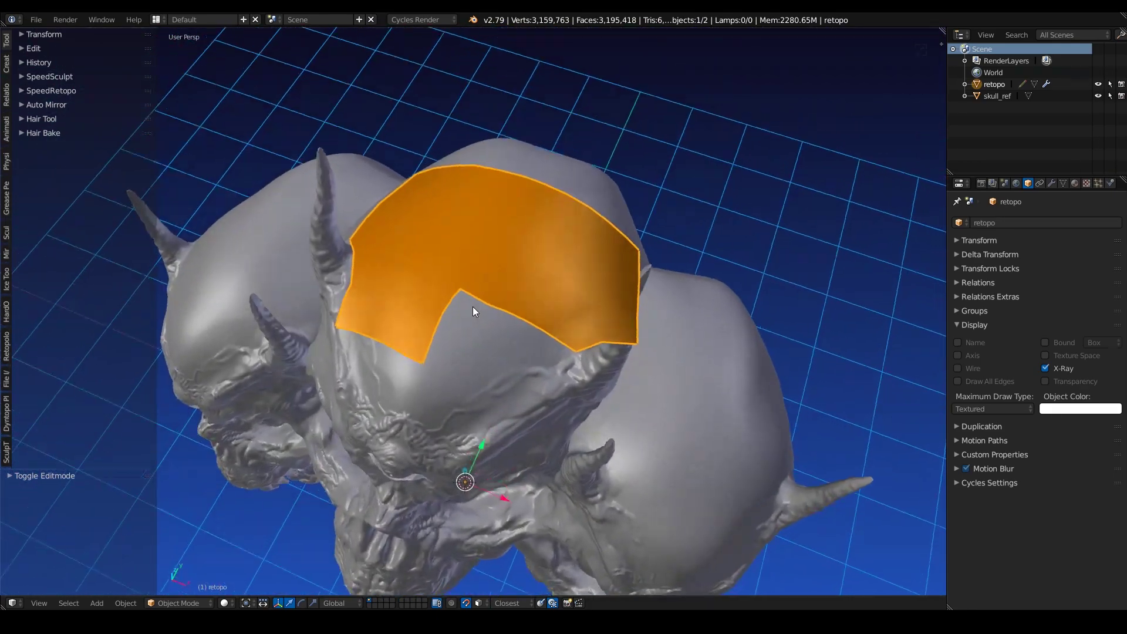
{"action": "key", "text": "Tab"}
{"action": "scroll", "coordinate": [353, 219], "scroll_direction": "up", "scroll_amount": 3}
- Select a patch-edge vertex and inspect the 75-face surface from below and top-front
{"action": "right_click", "coordinate": [347, 222]}
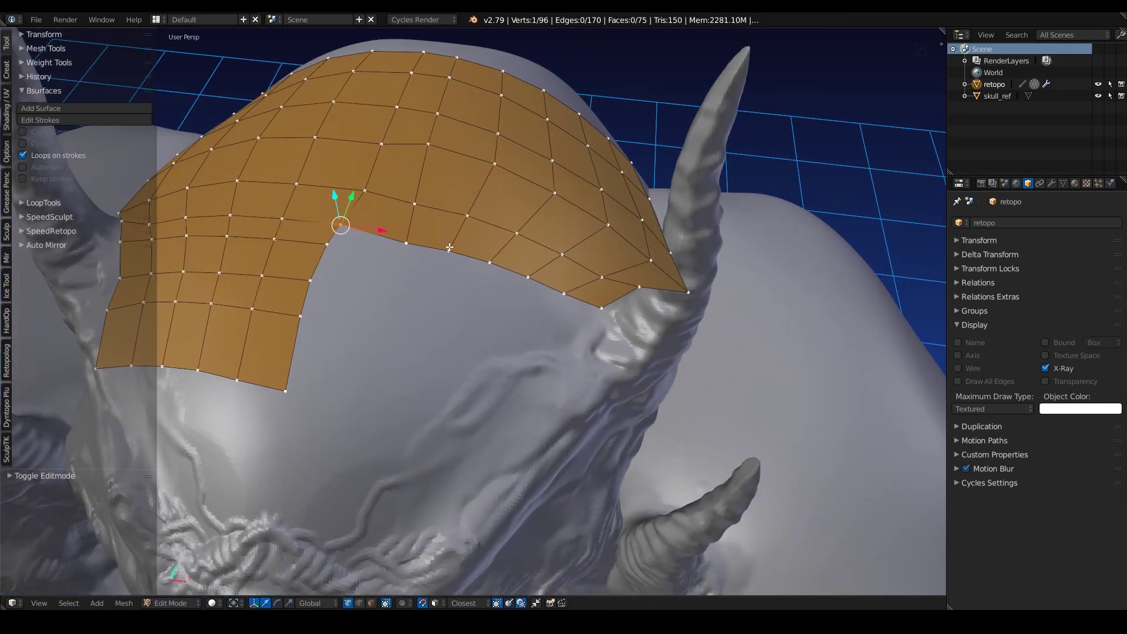
{"action": "middle_click_drag", "start_coordinate": [262, 234], "coordinate": [270, 278]}
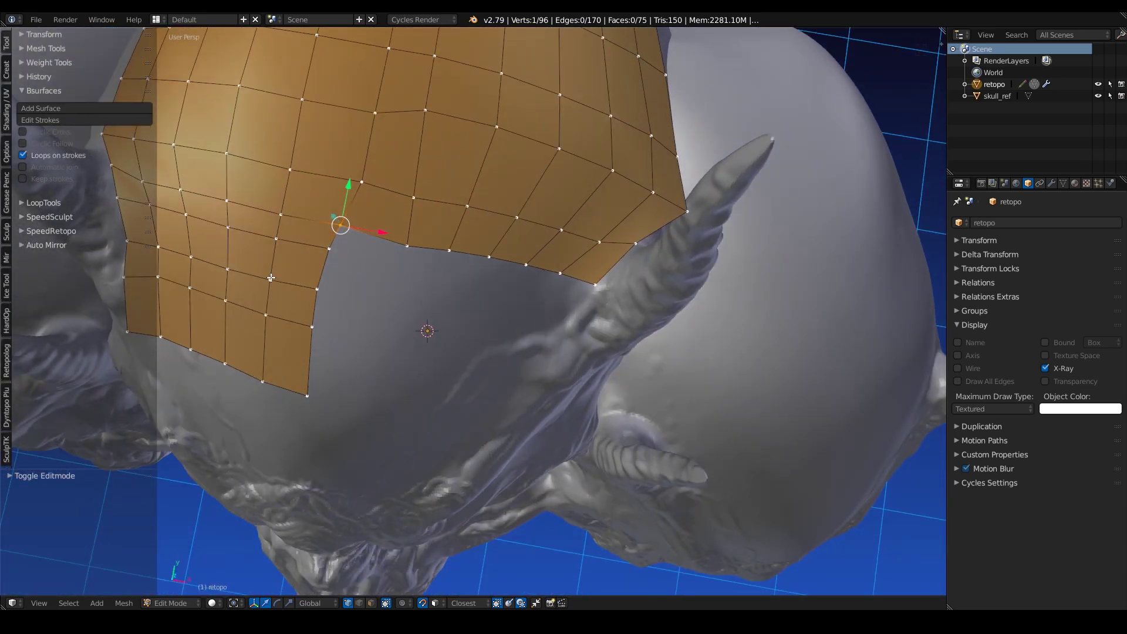
{"action": "scroll", "coordinate": [271, 278], "scroll_direction": "down", "scroll_amount": 6}
{"action": "key", "text": "Tab"}
{"action": "middle_click_drag", "start_coordinate": [351, 299], "coordinate": [539, 375]}
{"action": "key", "text": "Tab"}
{"action": "scroll", "coordinate": [360, 233], "scroll_direction": "up", "scroll_amount": 5}
- Select the patch's bottom edge and extrude it three times into a strip wrapping down and left
{"action": "right_click", "coordinate": [593, 455]}
{"action": "right_click", "coordinate": [646, 446], "text": "ctrl"}
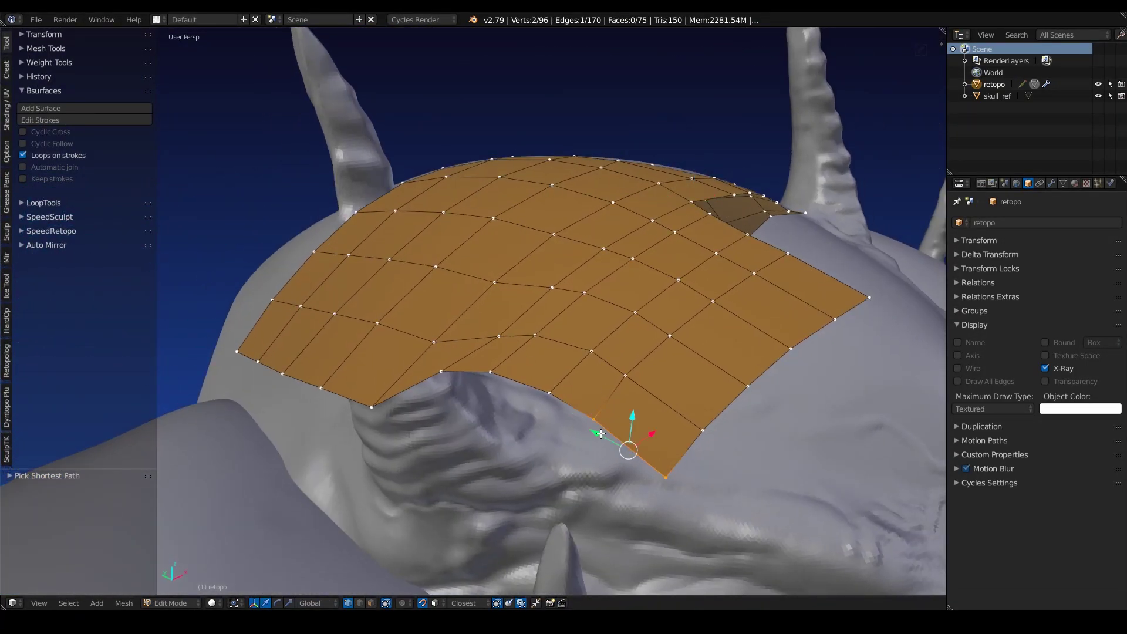
{"action": "middle_click_drag", "start_coordinate": [600, 433], "coordinate": [572, 399]}
{"action": "key", "text": "e"}
{"action": "left_click", "coordinate": [464, 464]}
{"action": "key", "text": "e"}
{"action": "left_click", "coordinate": [356, 358]}
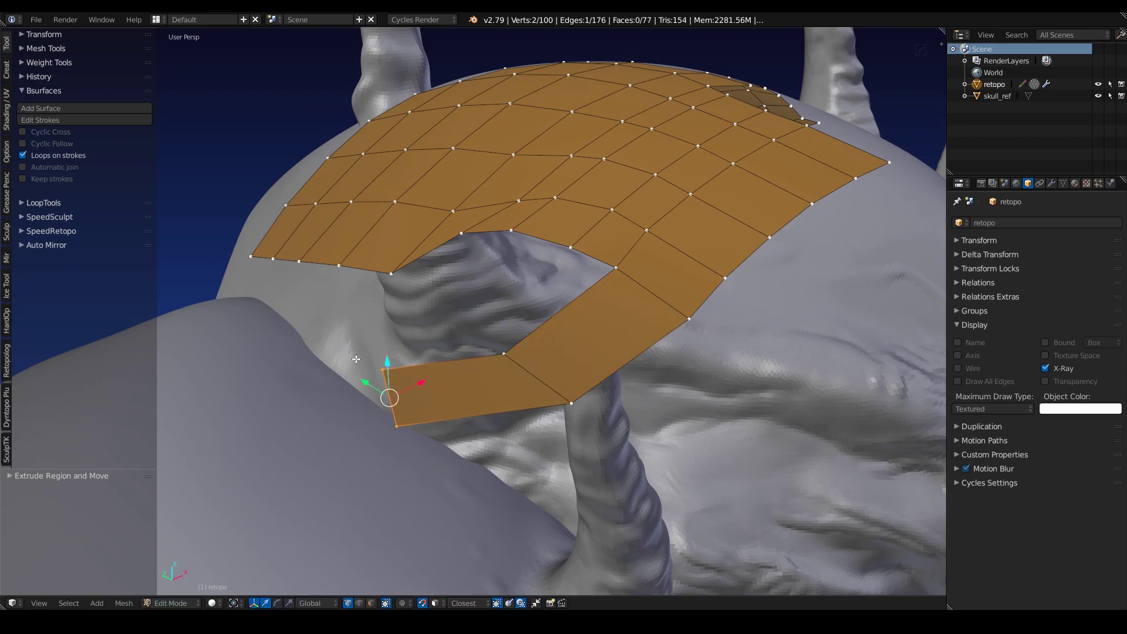
{"action": "key", "text": "e"}
{"action": "left_click", "coordinate": [311, 344]}
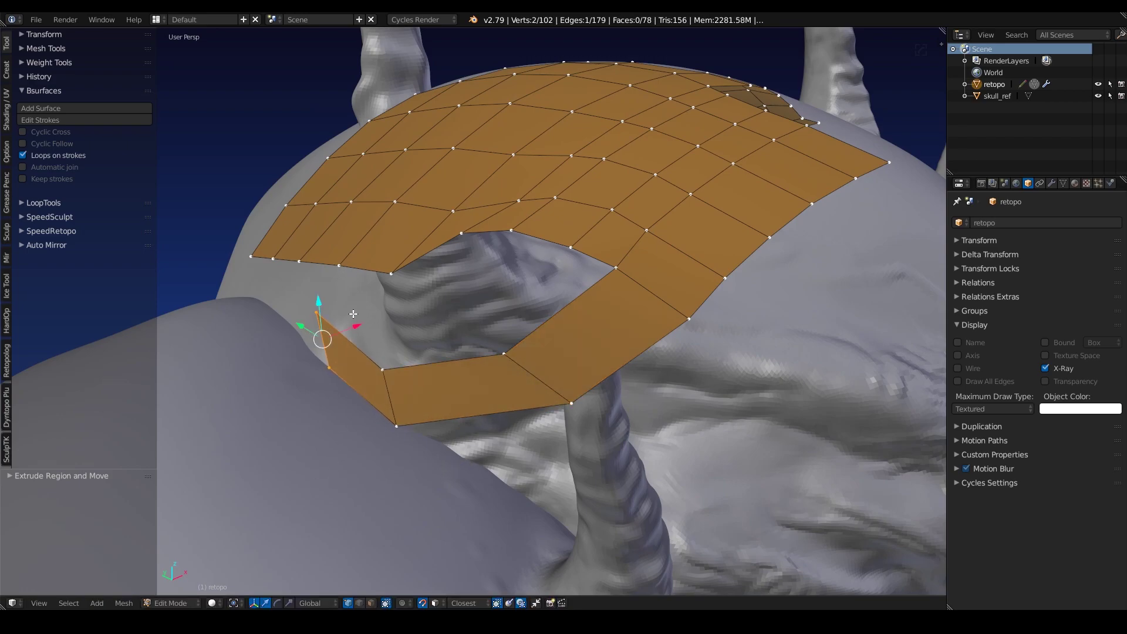
- Fill the gap with a quad face between its four bordering vertices, correcting one mis-picked vertex
{"action": "right_click", "coordinate": [391, 273]}
{"action": "right_click", "coordinate": [340, 265], "text": "shift"}
{"action": "right_click", "coordinate": [318, 314], "text": "shift"}
{"action": "right_click", "coordinate": [330, 365], "text": "shift"}
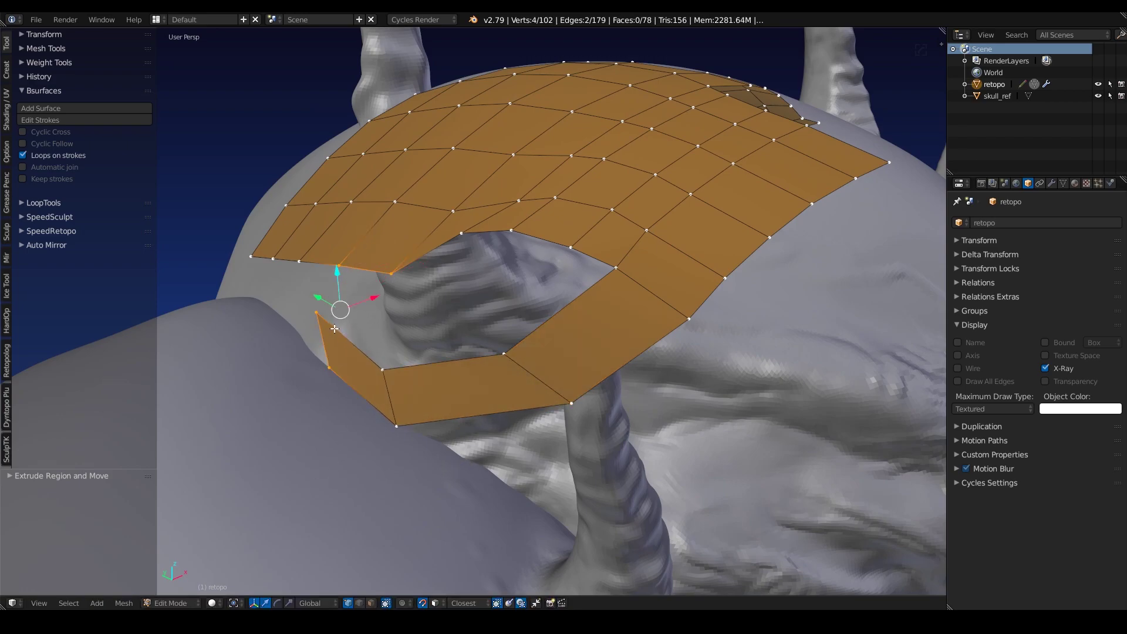
{"action": "right_click", "coordinate": [329, 367], "text": "shift"}
{"action": "right_click", "coordinate": [383, 369], "text": "shift"}
{"action": "key", "text": "f"}
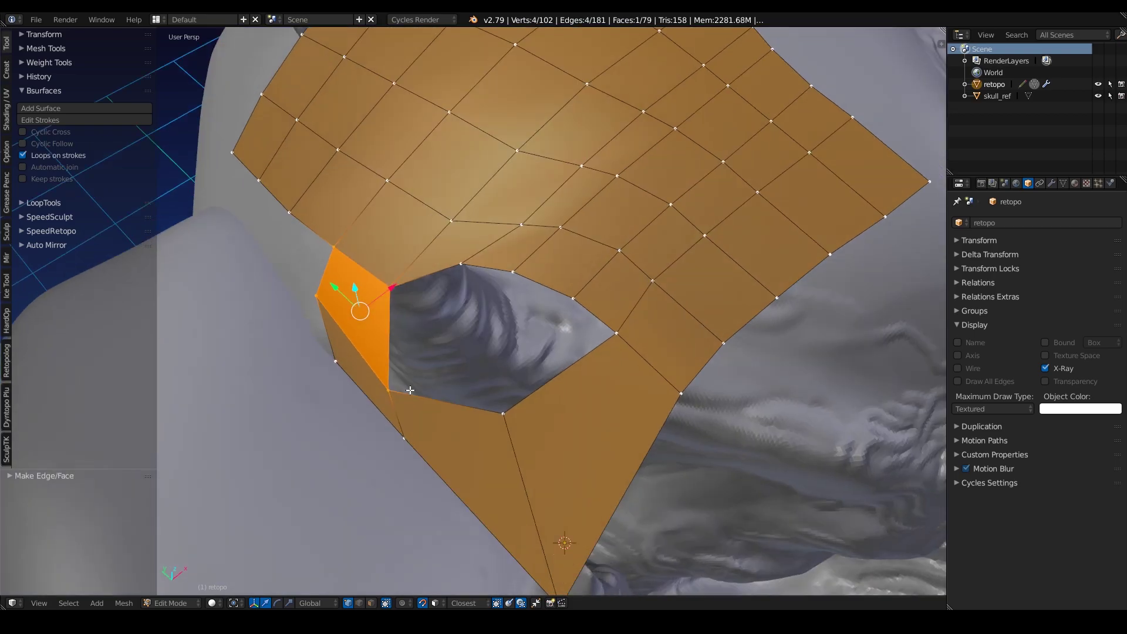
- Inspect the grown patch in object mode, then reposition one vertex in mesh editing
{"action": "key", "text": "Tab"}
{"action": "scroll", "coordinate": [410, 390], "scroll_direction": "down", "scroll_amount": 10}
{"action": "middle_click_drag", "start_coordinate": [410, 390], "coordinate": [395, 330]}
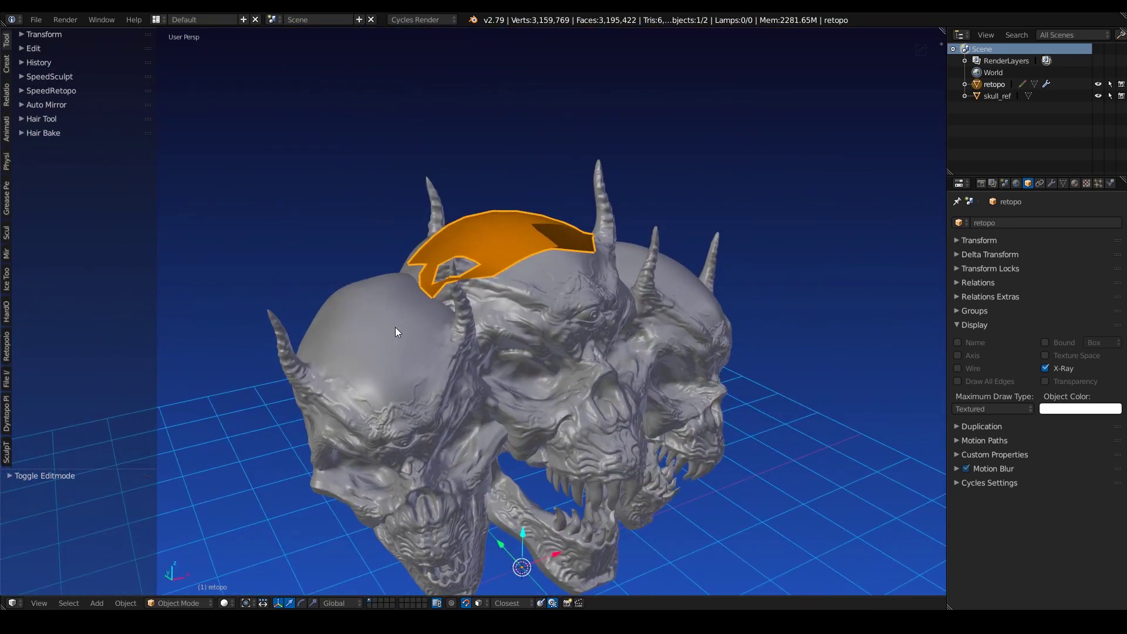
{"action": "scroll", "coordinate": [395, 340], "scroll_direction": "up", "scroll_amount": 6}
{"action": "key", "text": "Tab"}
{"action": "scroll", "coordinate": [482, 347], "scroll_direction": "up", "scroll_amount": 3}
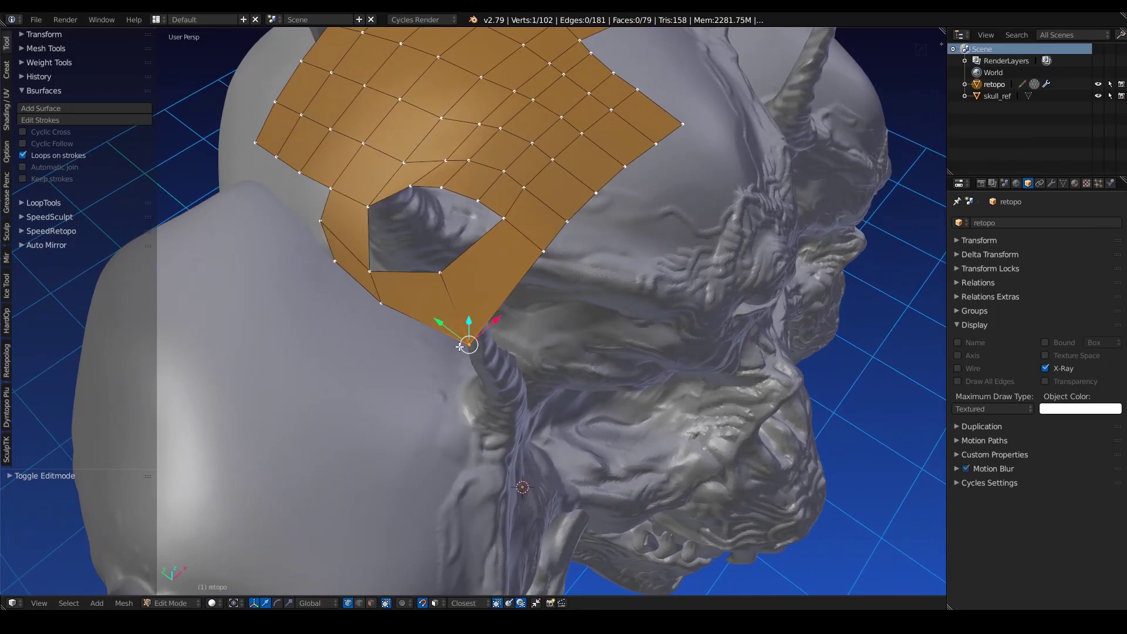
{"action": "key", "text": "g"}
{"action": "left_click", "coordinate": [446, 302]}
- Tuck the edge vertices beside the hole around the horn base, checking from below and the side
{"action": "middle_click_drag", "start_coordinate": [446, 302], "coordinate": [352, 293]}
{"action": "key", "text": "Tab"}
{"action": "key", "text": "Tab"}
{"action": "key", "text": "g"}
{"action": "left_click", "coordinate": [330, 305]}
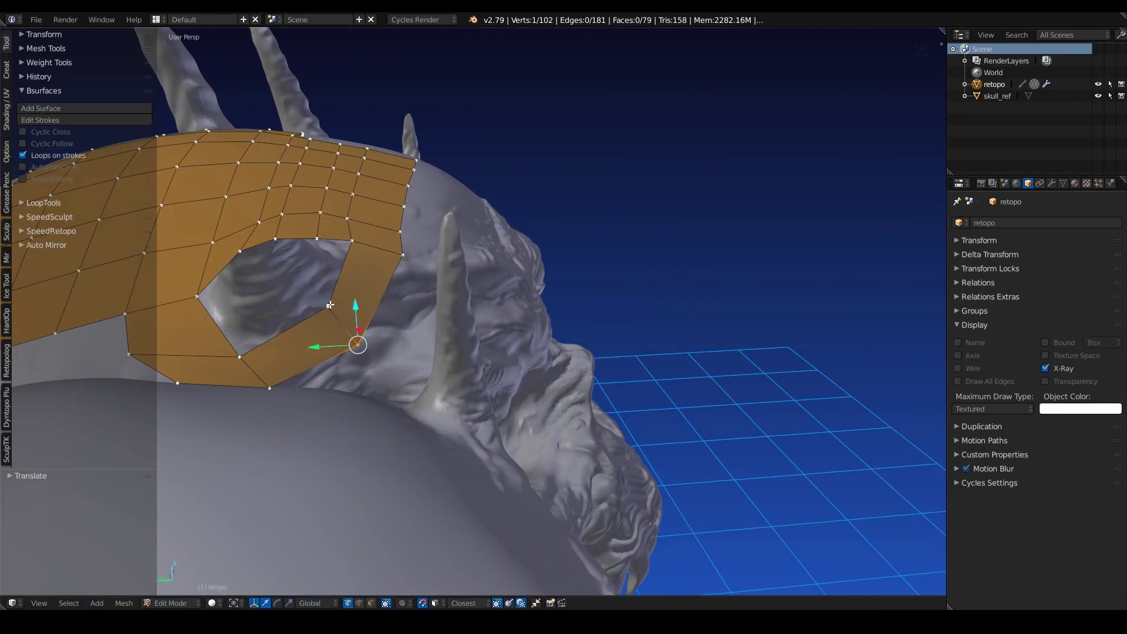
{"action": "right_click_drag", "start_coordinate": [330, 304], "coordinate": [333, 316]}
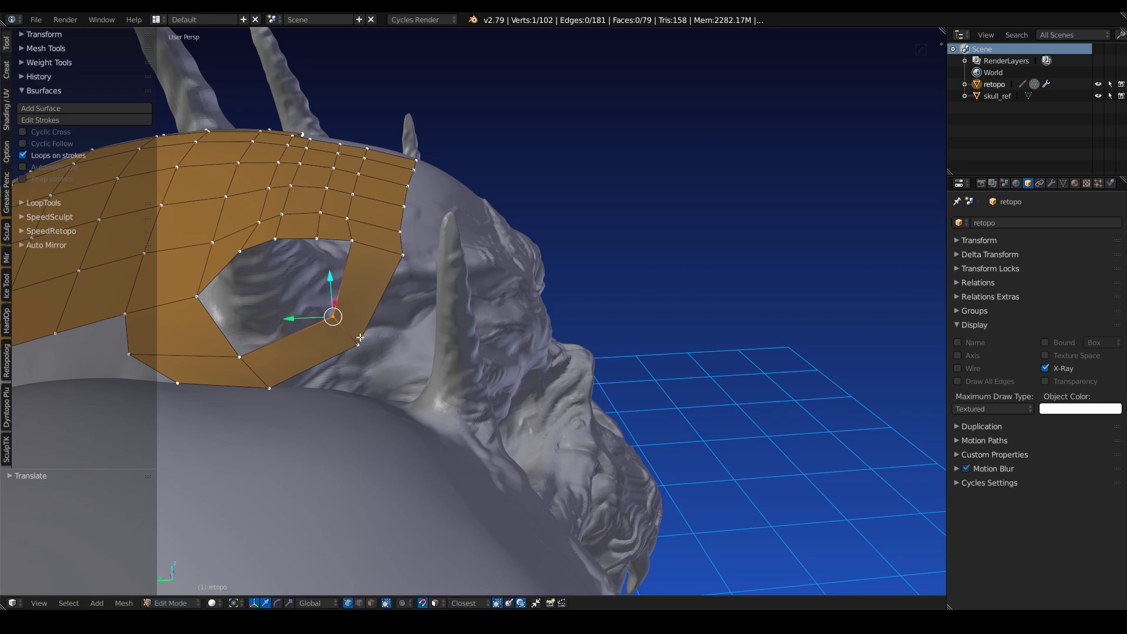
{"action": "middle_click_drag", "start_coordinate": [360, 338], "coordinate": [418, 308]}
{"action": "scroll", "coordinate": [420, 347], "scroll_direction": "up", "scroll_amount": 2}
- Switch to Object Mode, deselect the orange retopo surface, and orbit over the cranium to review it
{"action": "key", "text": "Tab"}
{"action": "scroll", "coordinate": [418, 309], "scroll_direction": "down", "scroll_amount": 4}
{"action": "scroll", "coordinate": [554, 320], "scroll_direction": "up", "scroll_amount": 3}
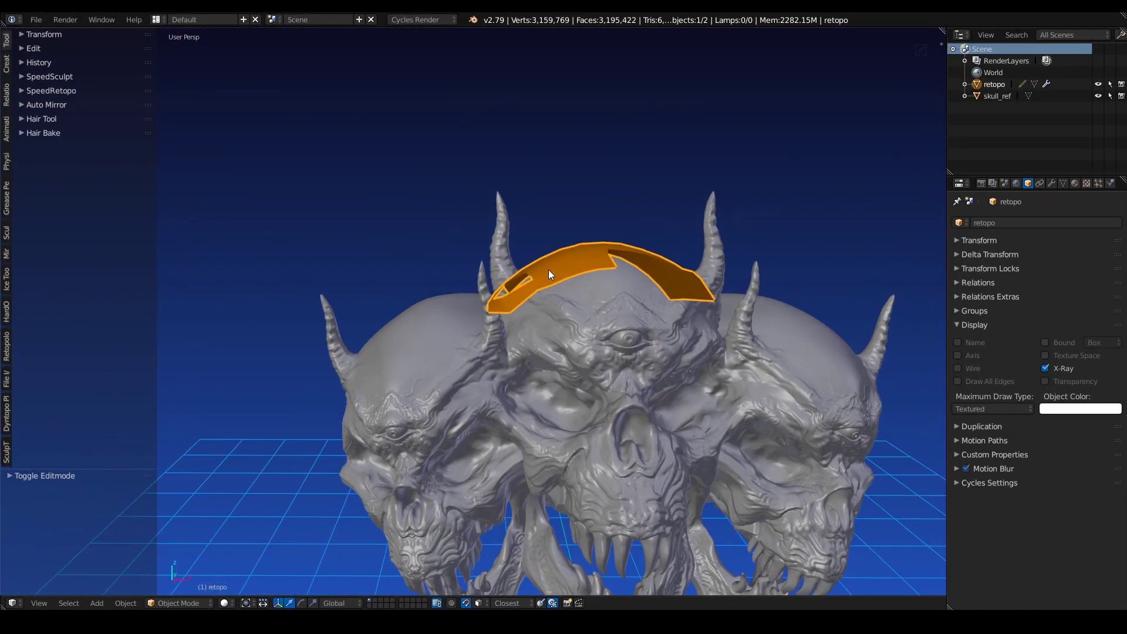
{"action": "middle_click_drag", "start_coordinate": [550, 275], "coordinate": [447, 268]}
{"action": "key", "text": "a"}
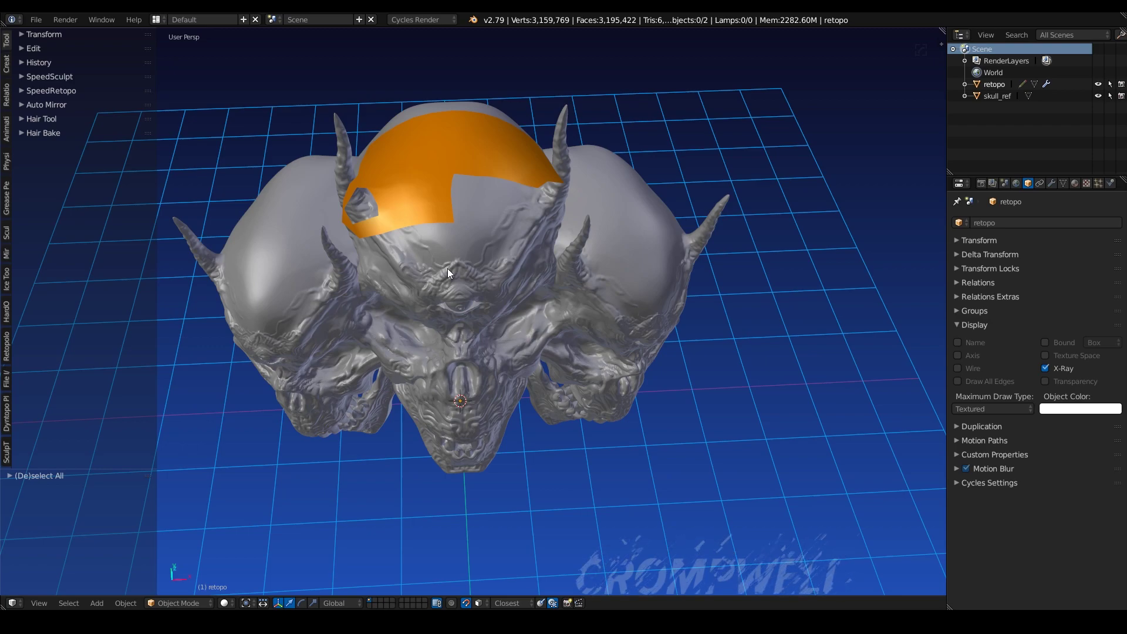
{"action": "middle_click_drag", "start_coordinate": [432, 240], "coordinate": [567, 266]}
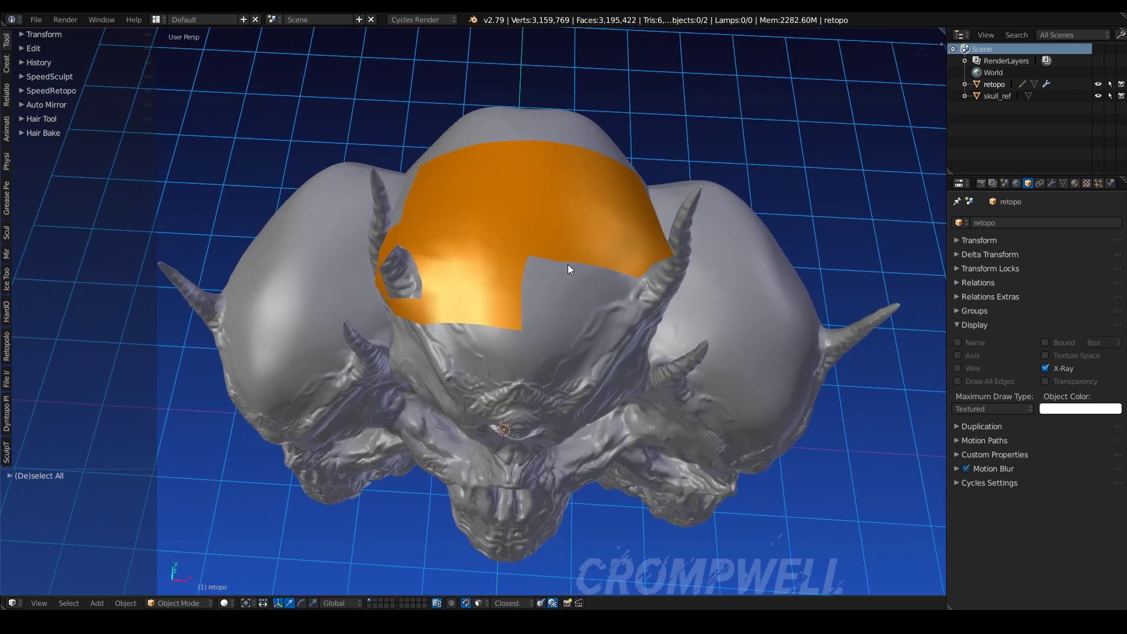